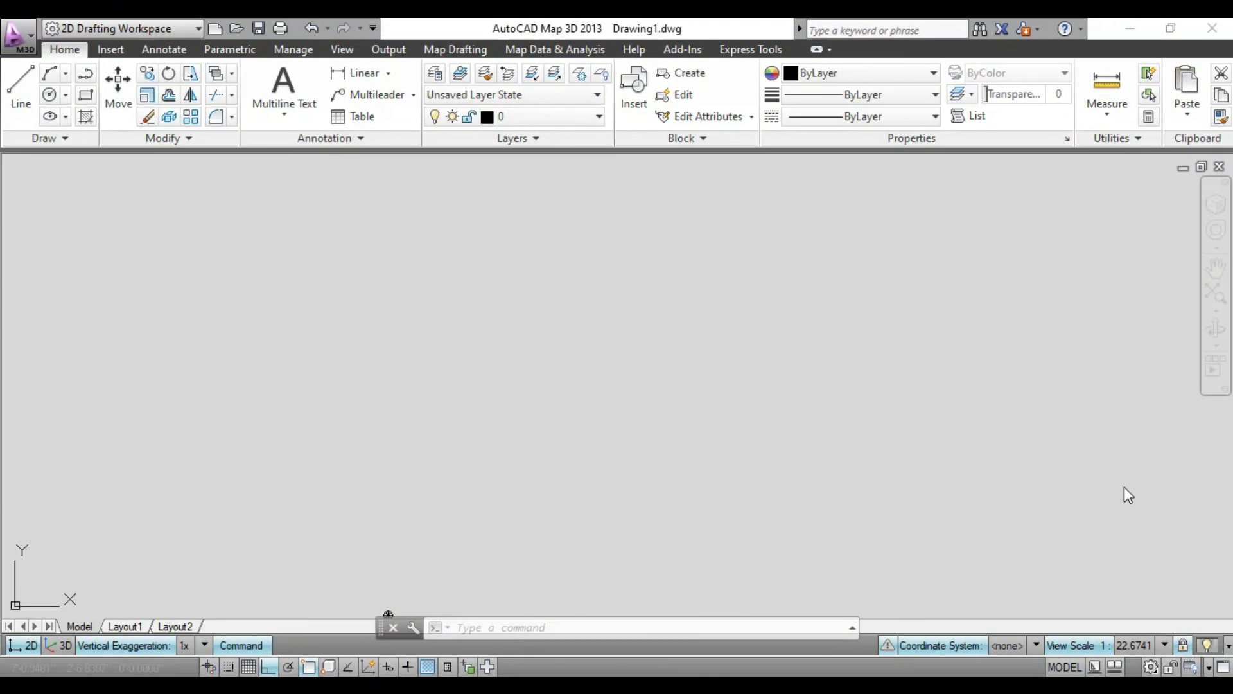
Step: Draw a closed square with 2' sides using the Line command in the upper-left part of the drawing area
key(F9)
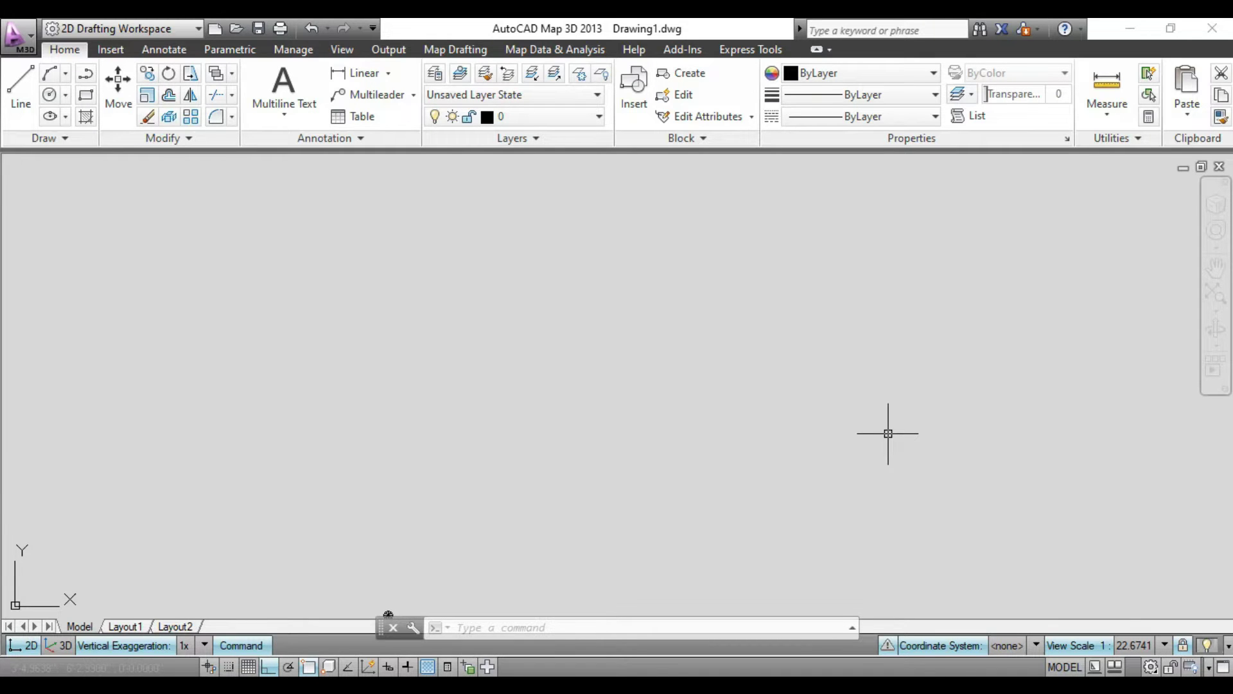
text(l)
key(Return)
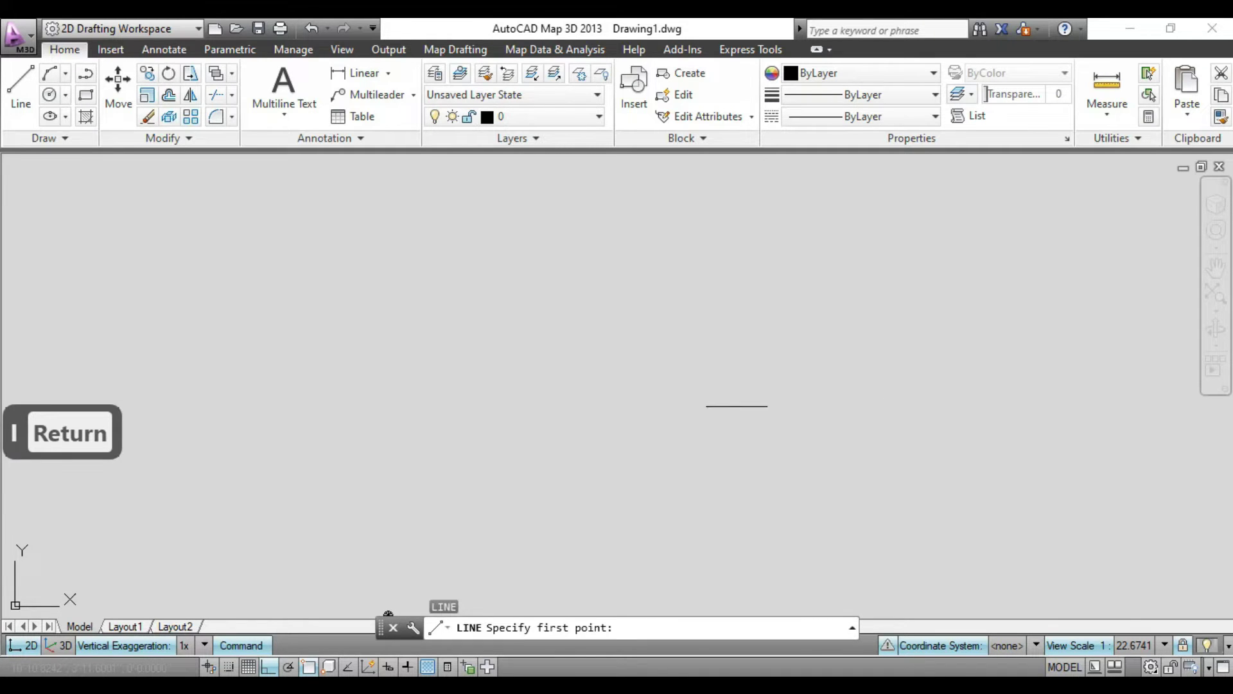
click(304, 281)
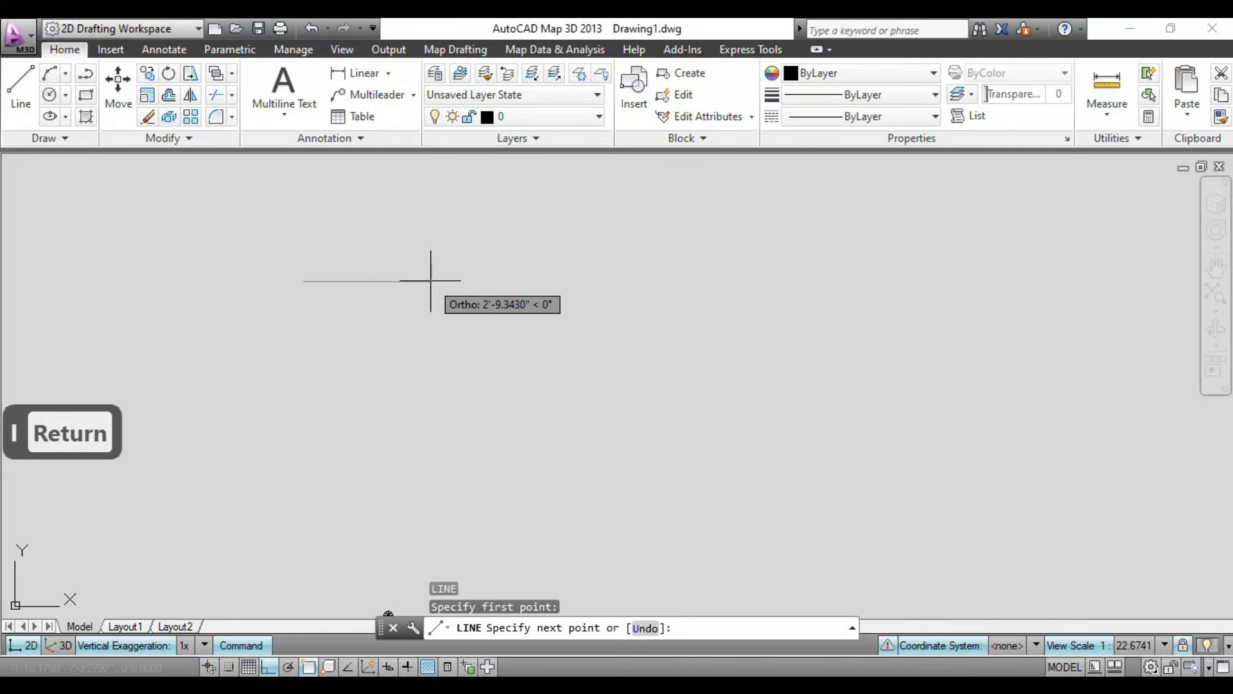
text(2')
key(Return)
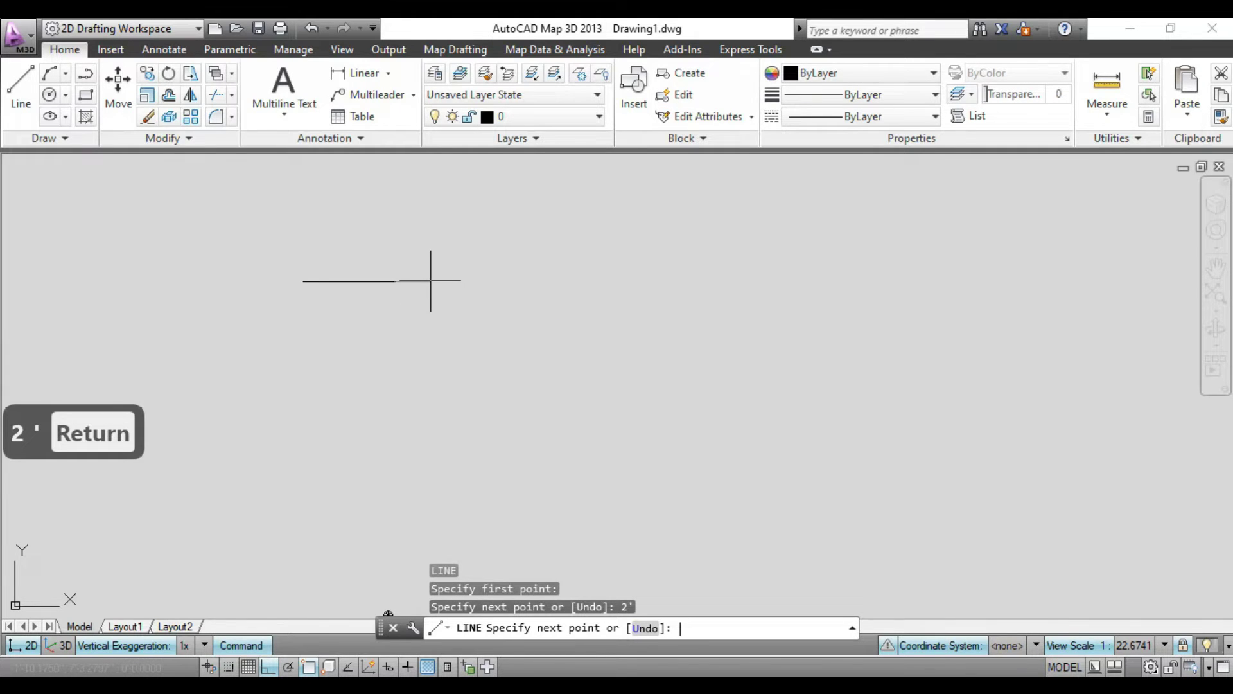
text(2')
key(Return)
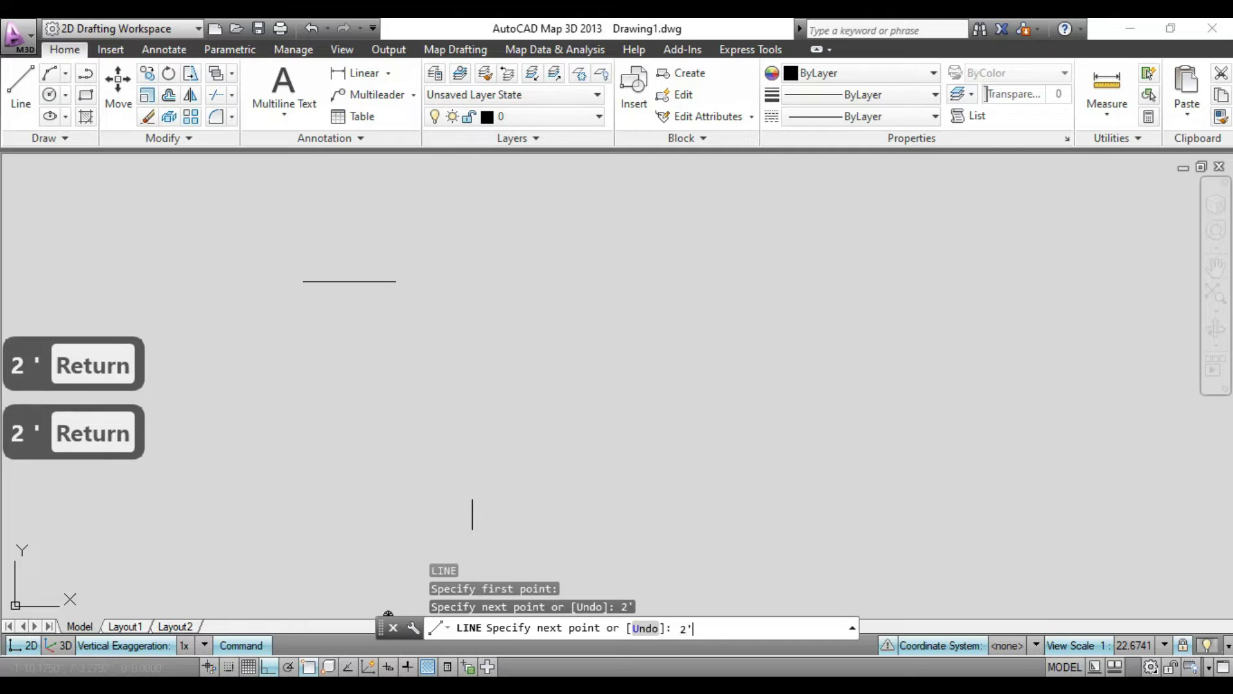
text(2')
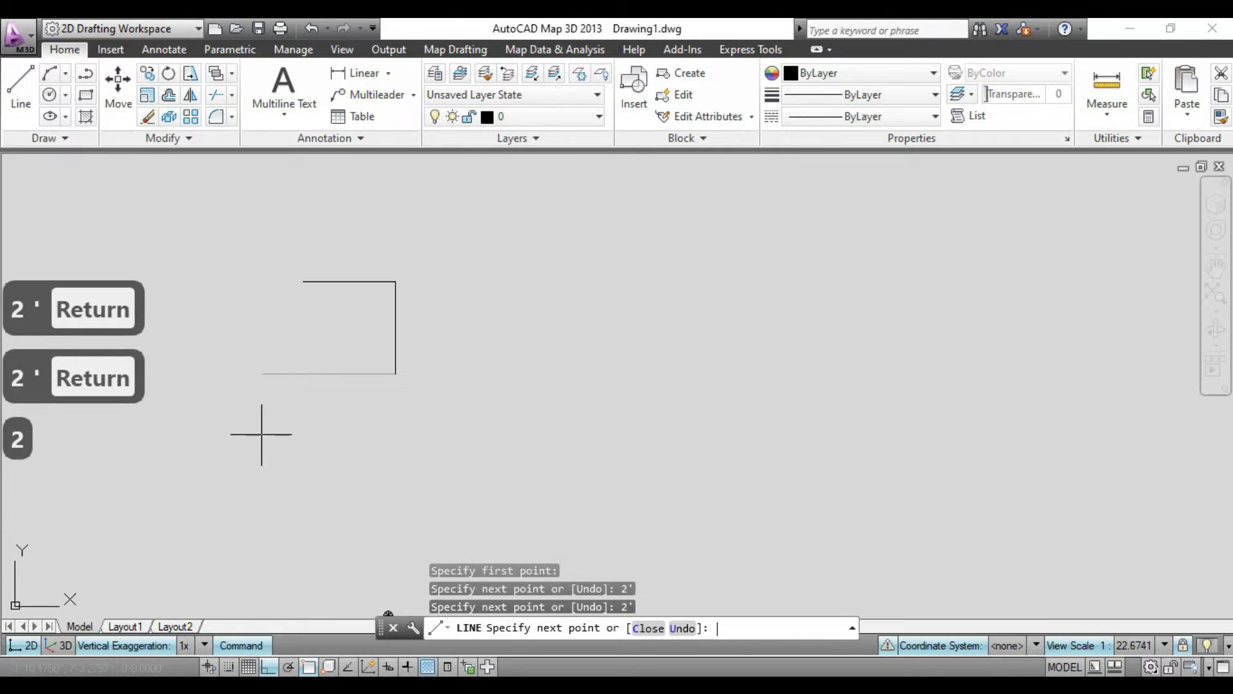
key(Return)
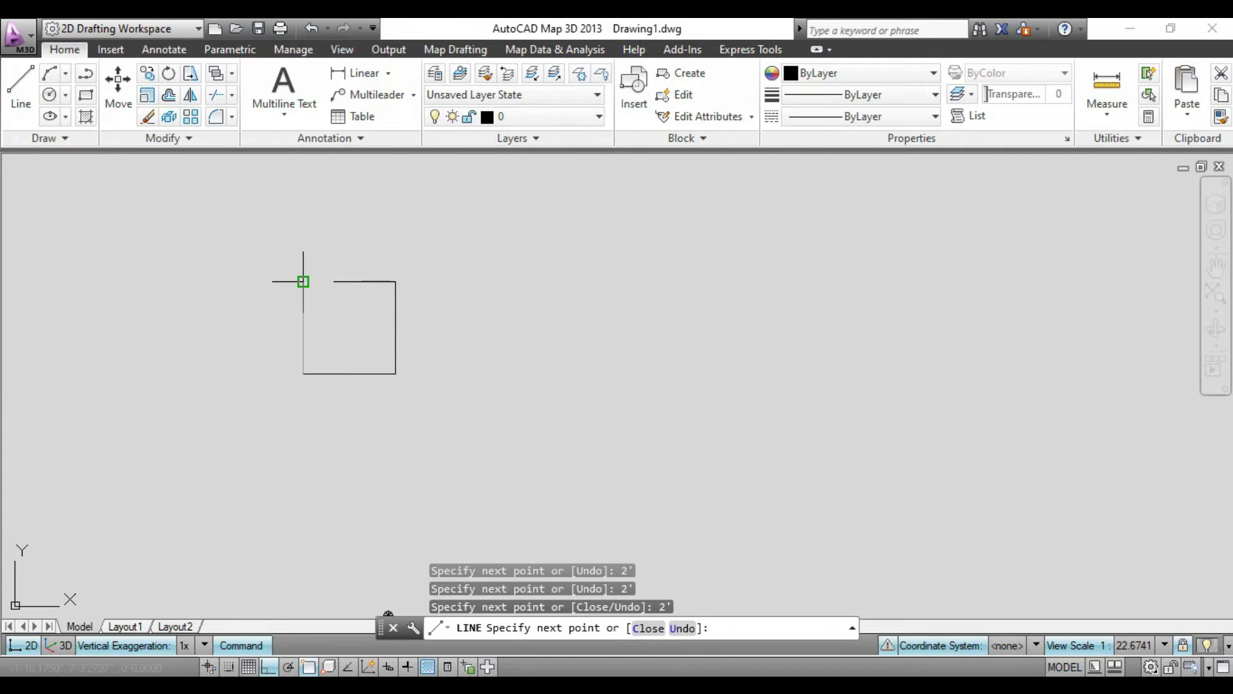
text(c)
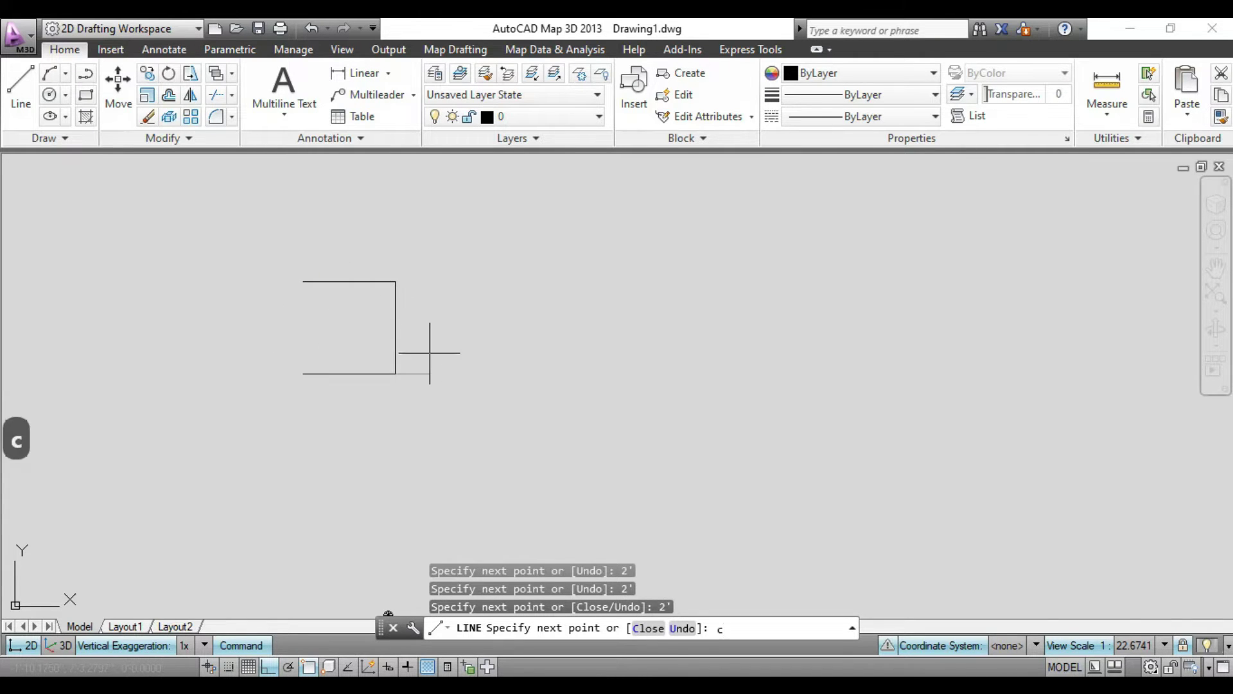
key(Return)
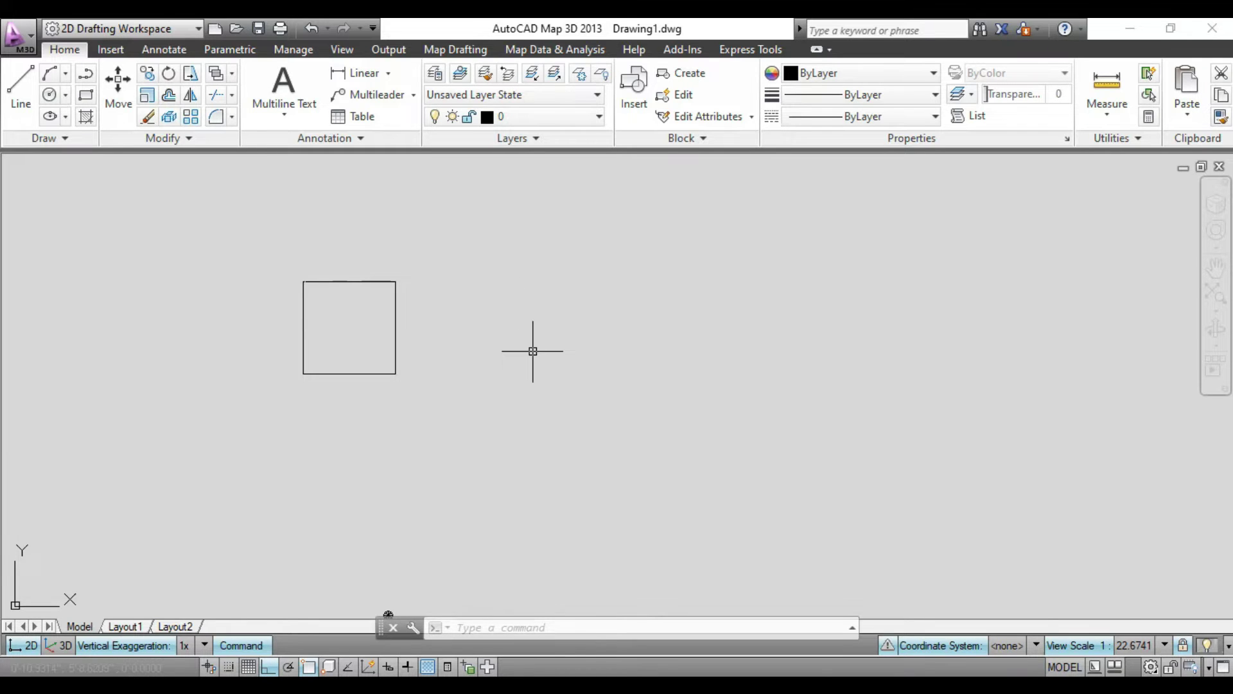
Step: Draw a closed irregular zigzag line shape beside the square, starting with a horizontal segment about 4'-3" long and continuing freehand with Ortho off
text(l)
key(Return)
click(419, 472)
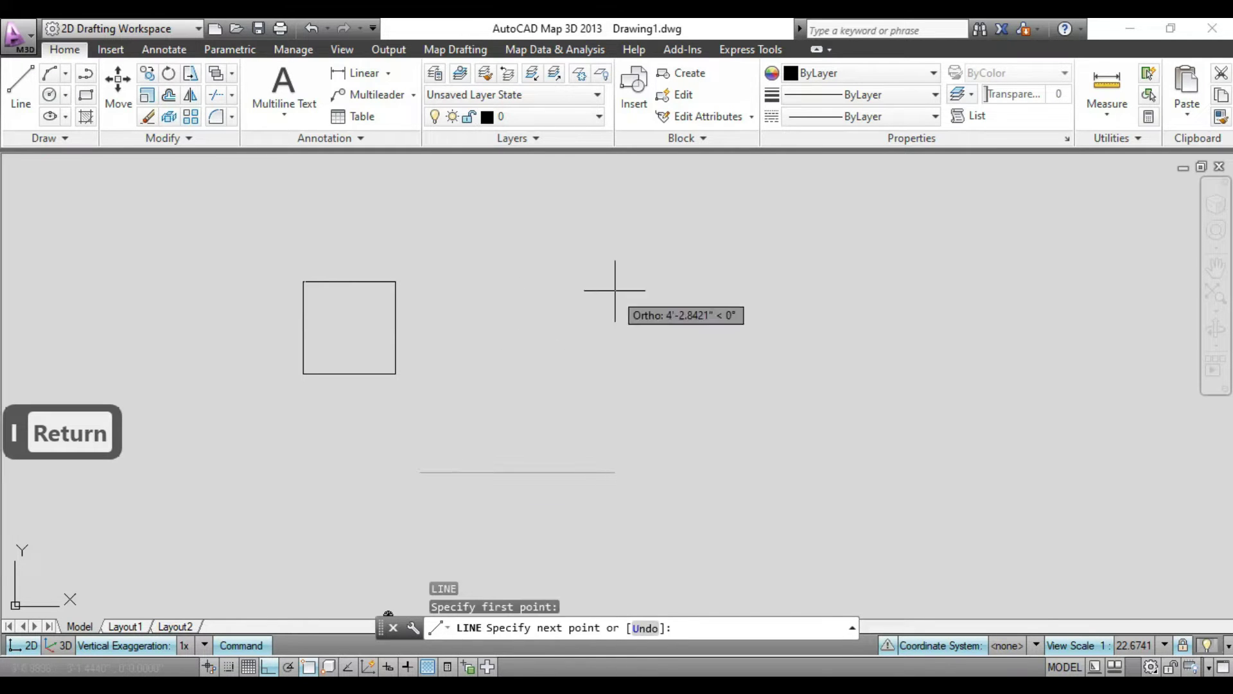
click(616, 385)
click(269, 666)
click(730, 278)
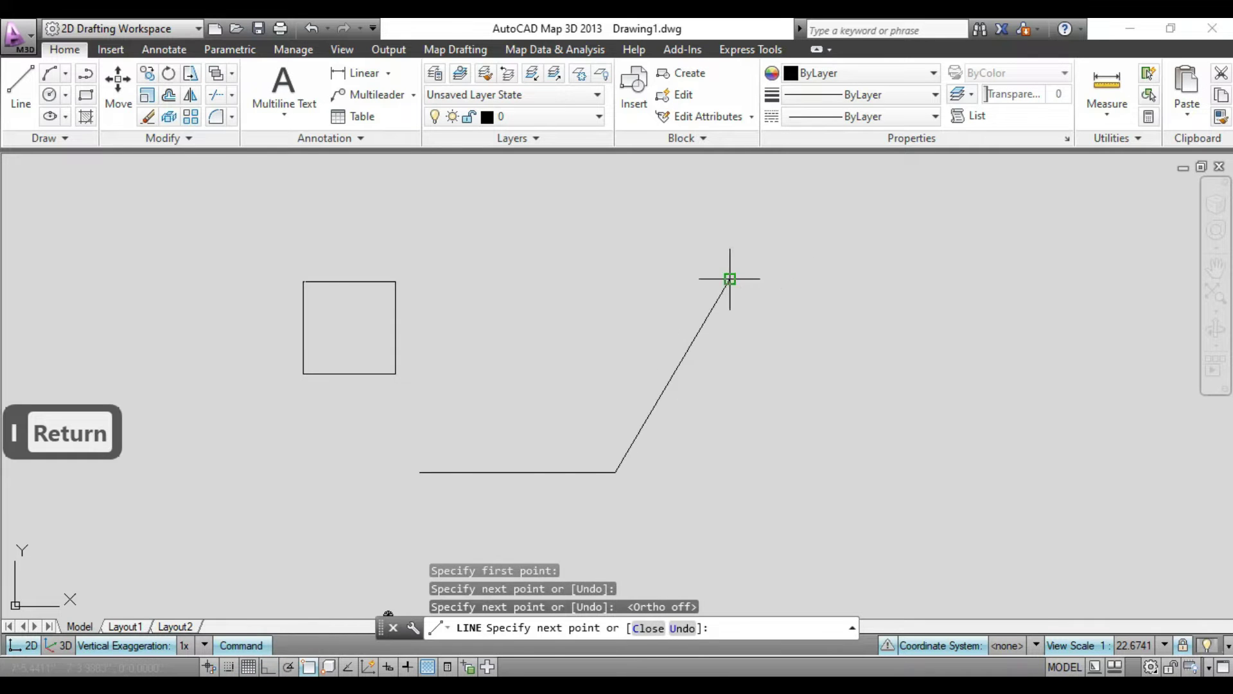
click(850, 379)
click(721, 465)
click(722, 393)
click(988, 339)
click(942, 485)
click(856, 472)
click(857, 397)
text(c)
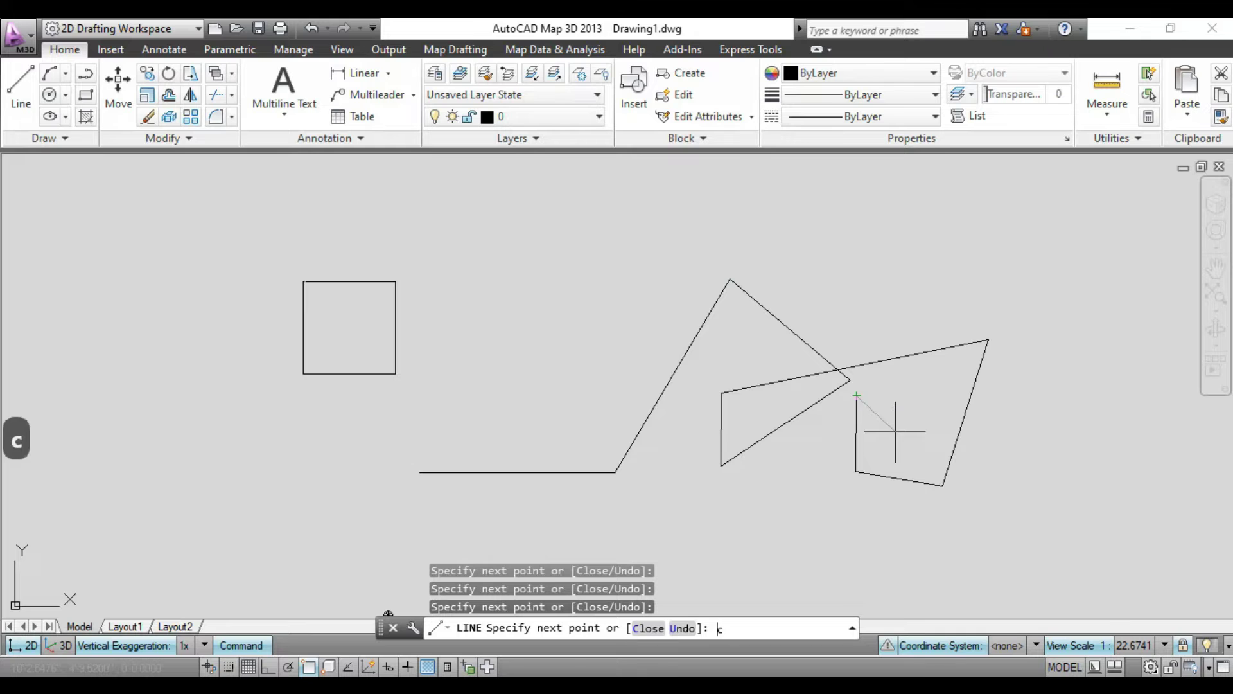
key(Return)
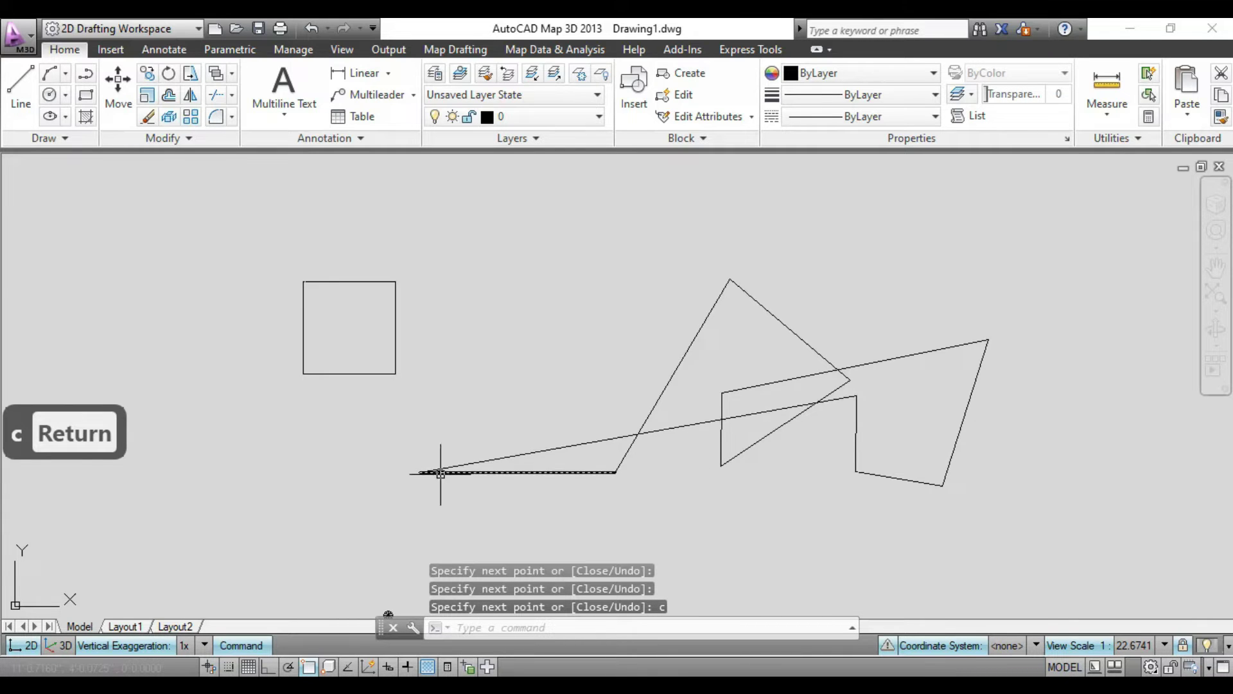
Step: Erase the whole irregular zigzag shape, leaving out the square
text(e)
key(Return)
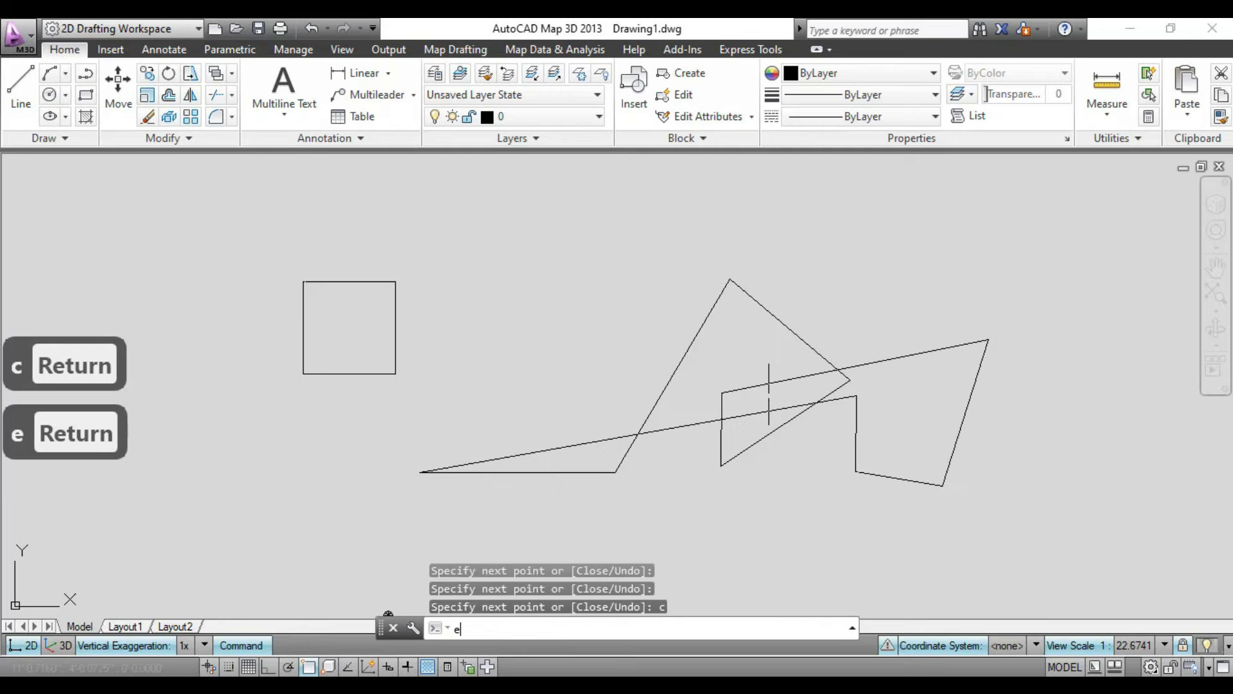
click(1083, 289)
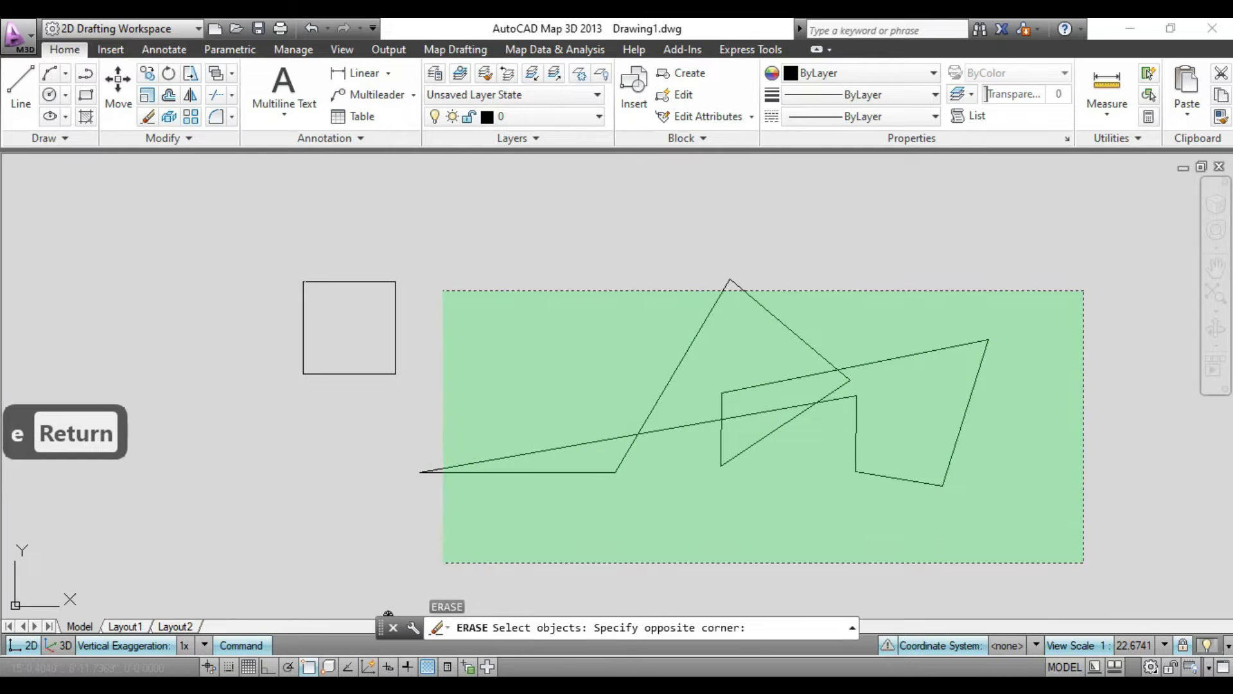
click(413, 547)
key(Return)
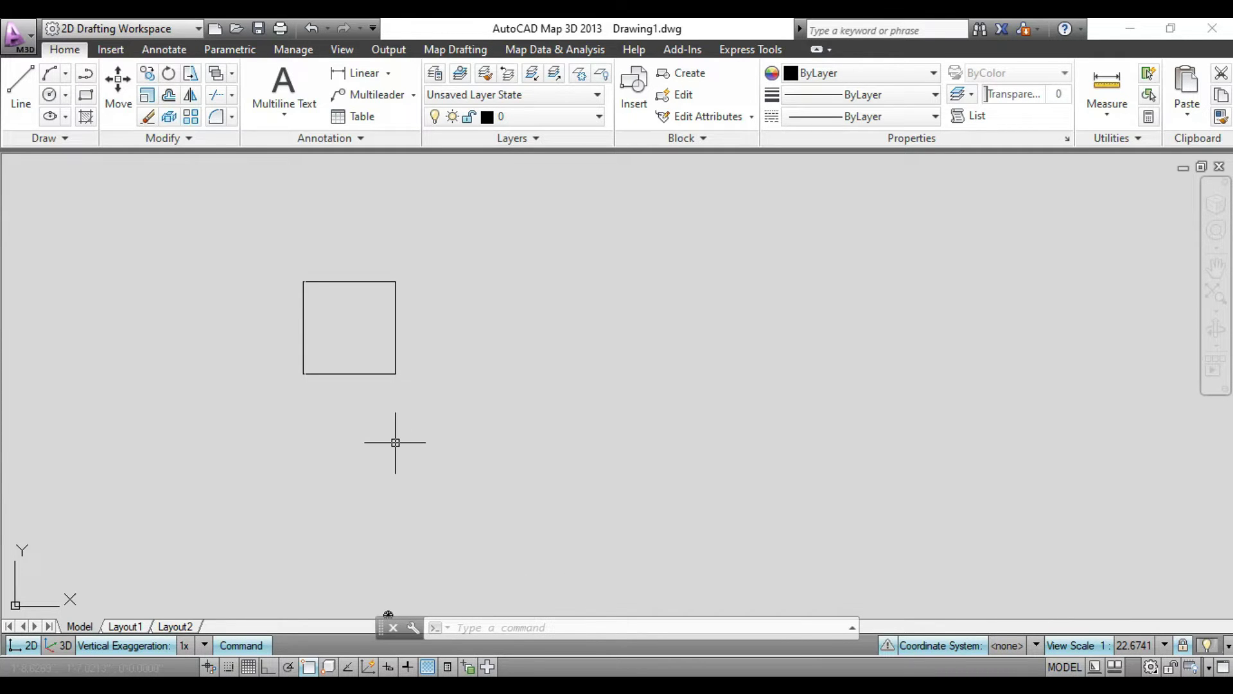
Step: Copy the square from its lower-right corner to three places: level beside it, diagonally below it, and far off to its right
text(co)
key(Return)
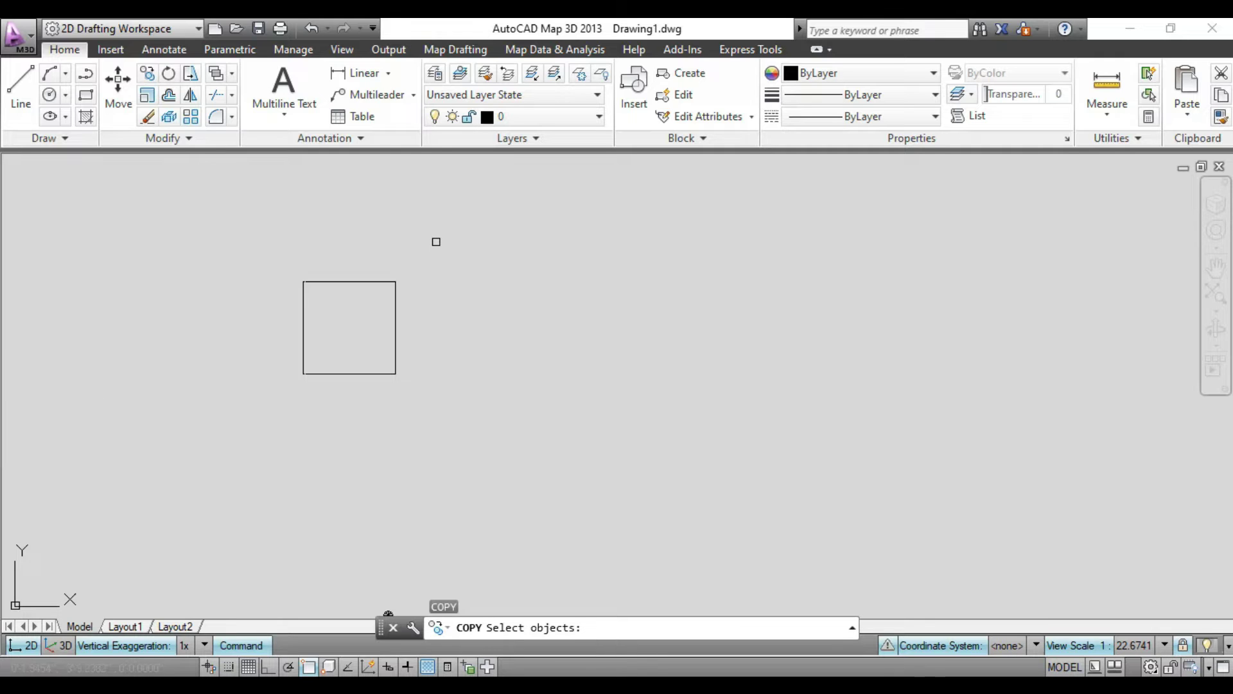
click(436, 241)
click(218, 453)
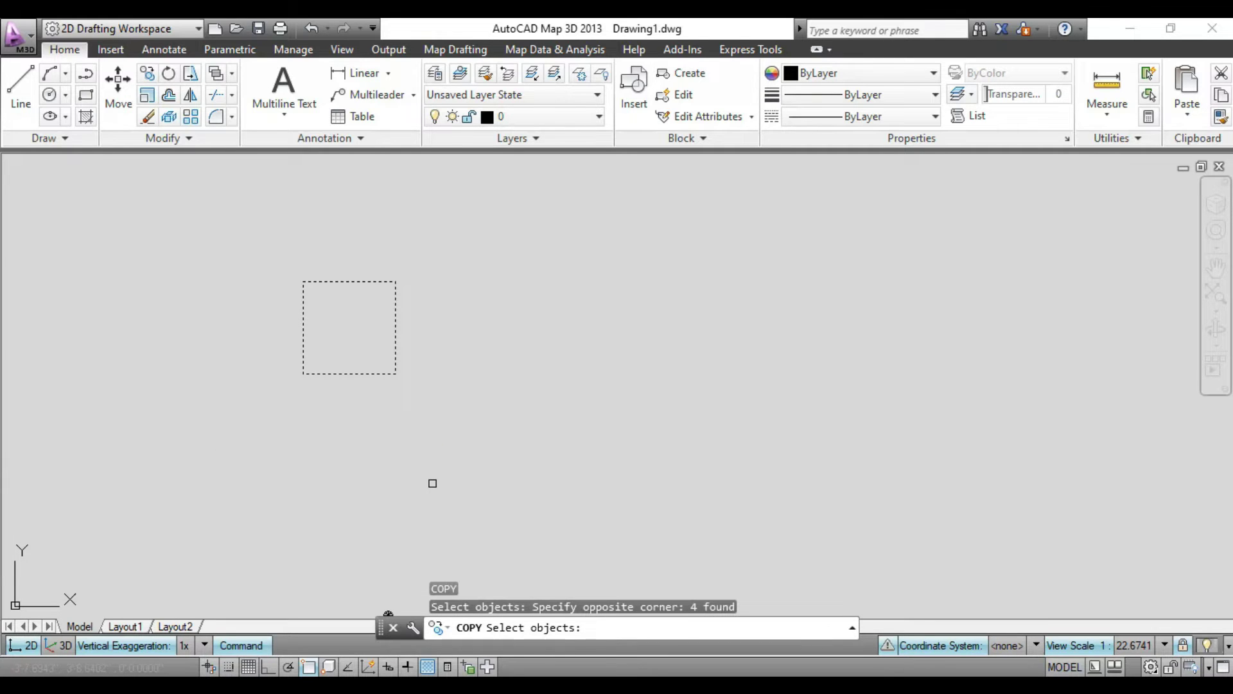
key(Return)
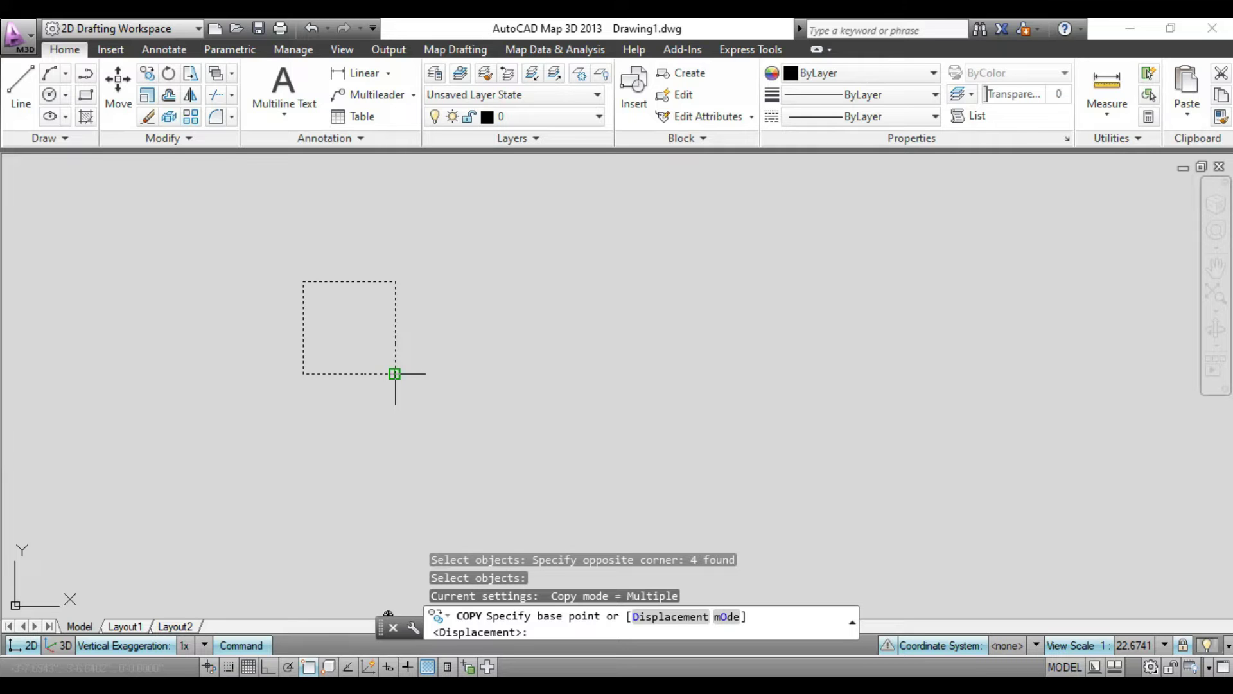
click(395, 373)
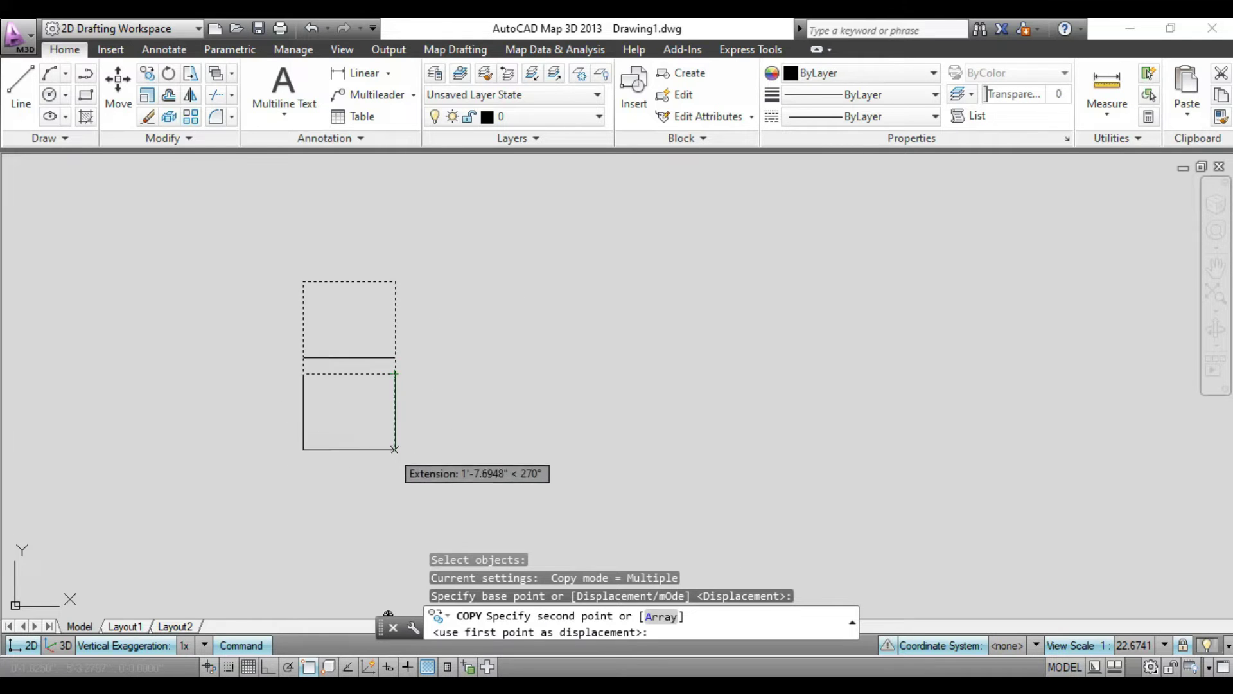
click(517, 392)
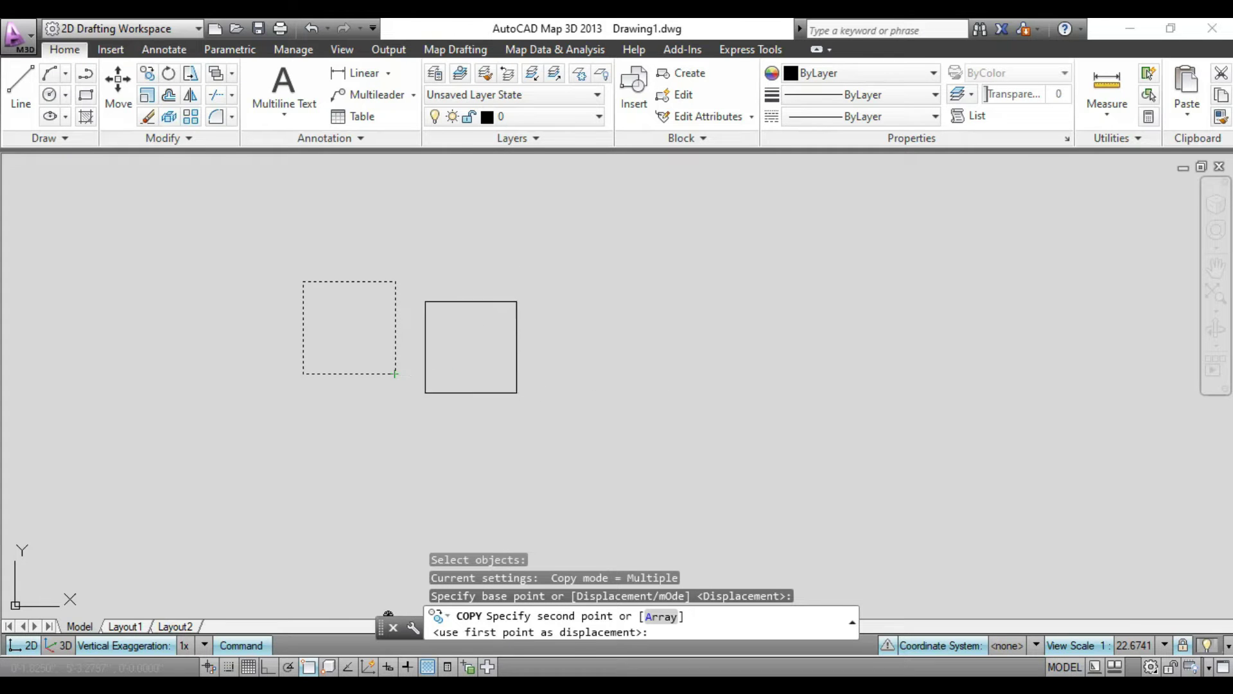
click(542, 374)
click(460, 502)
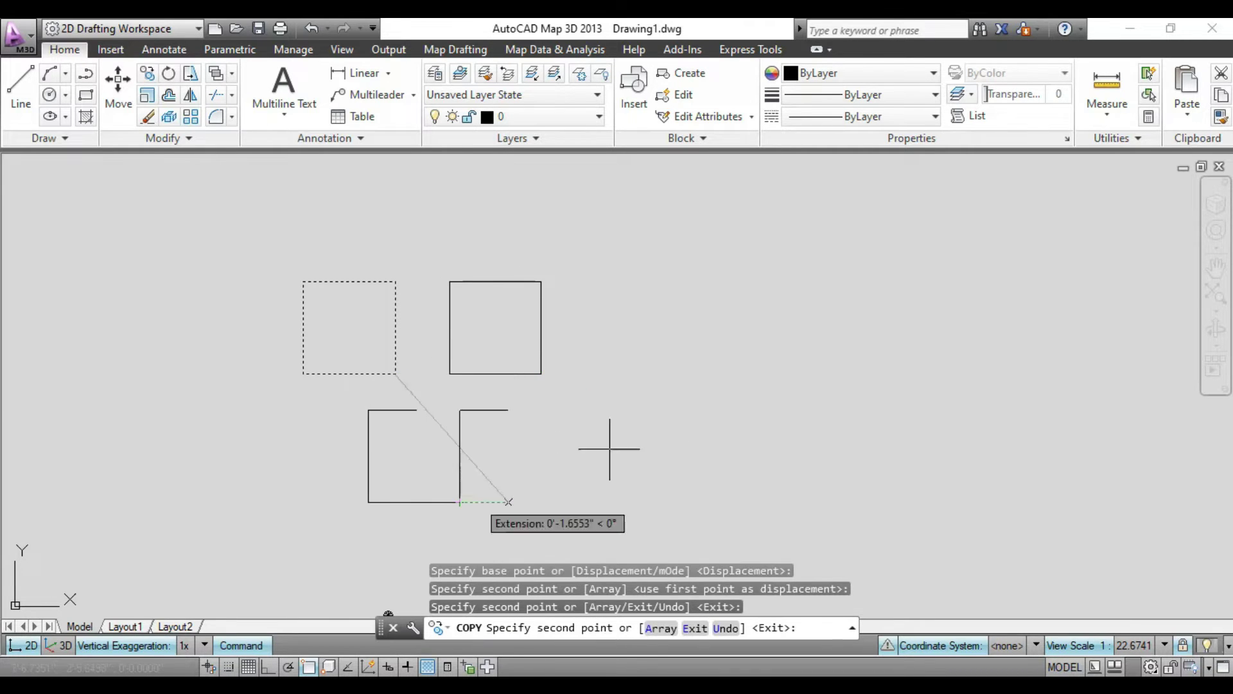
click(843, 332)
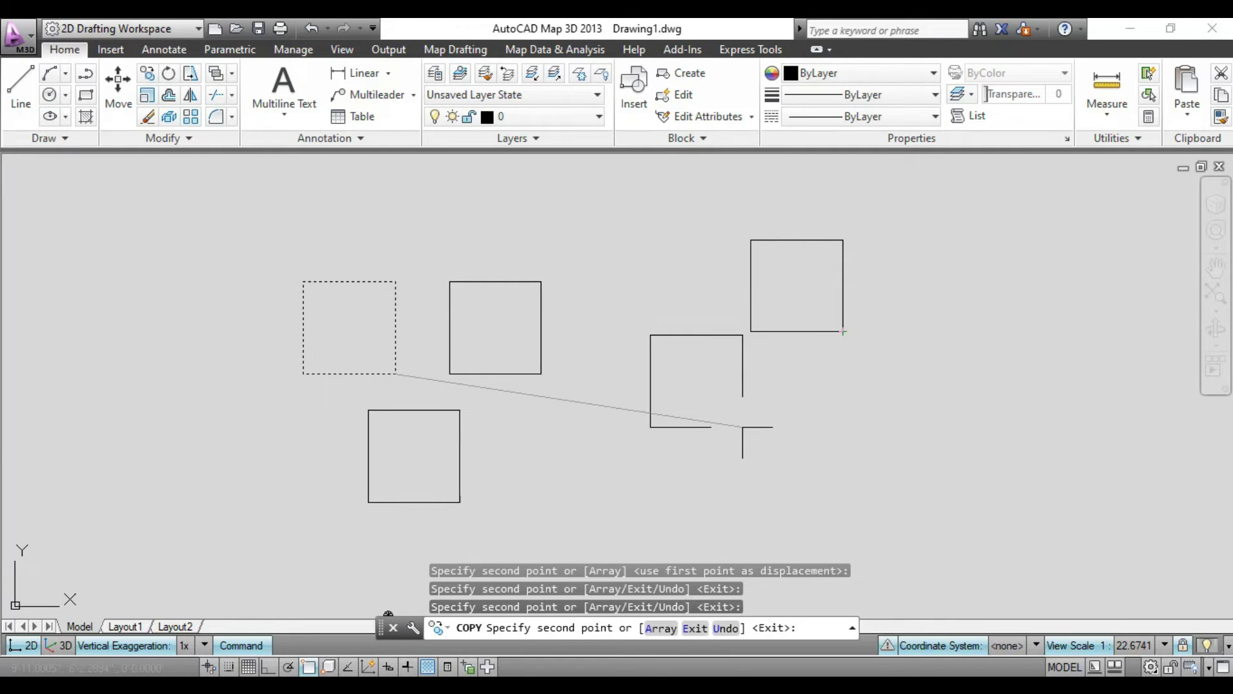
key(Return)
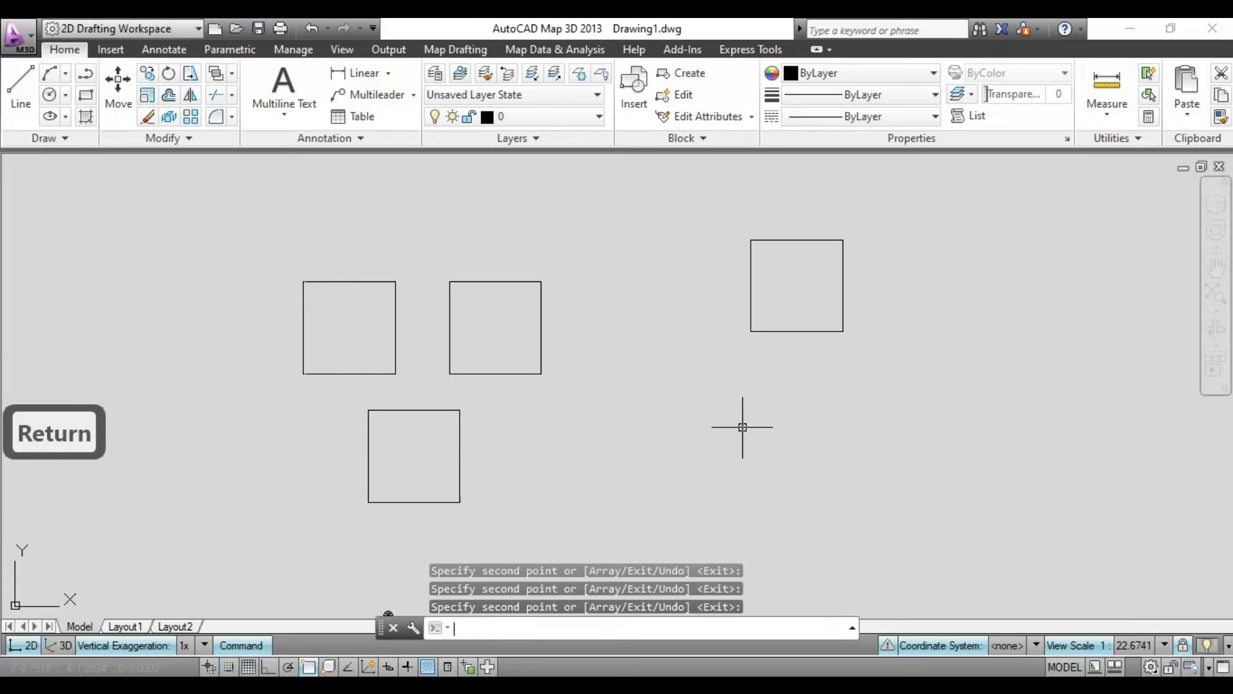
Step: Copy the lower square 1' to the right from its lower-left corner, and undo that copy
key(F9)
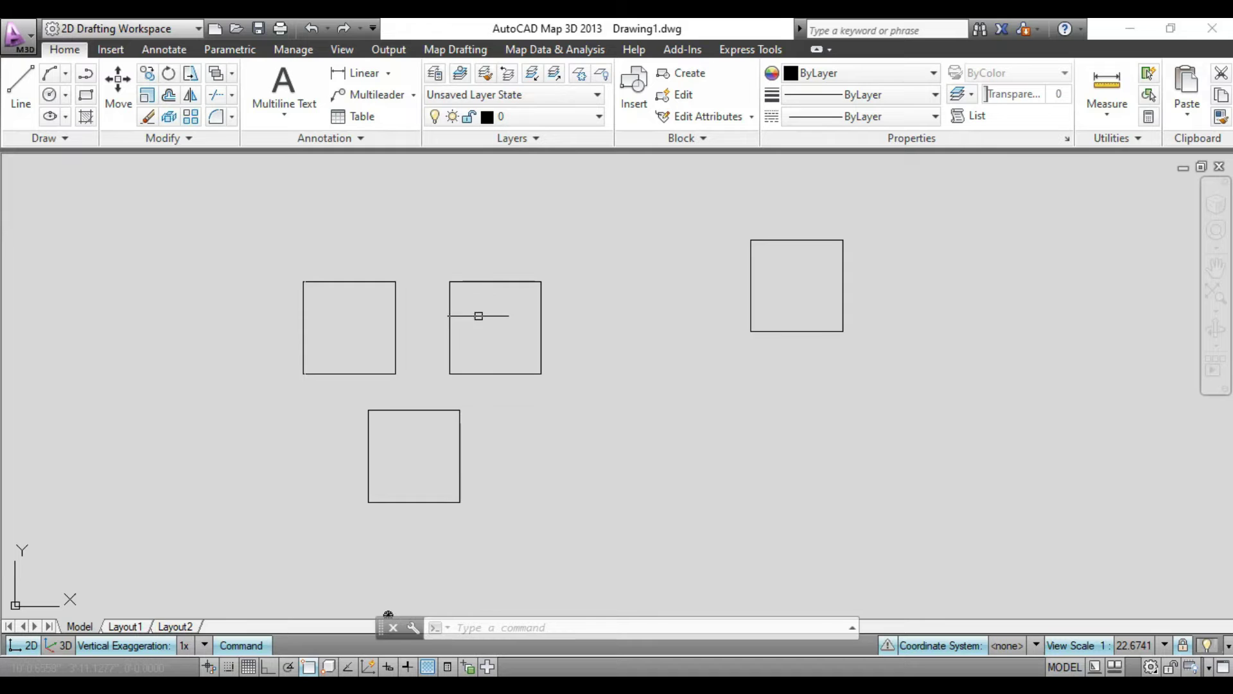
text(co)
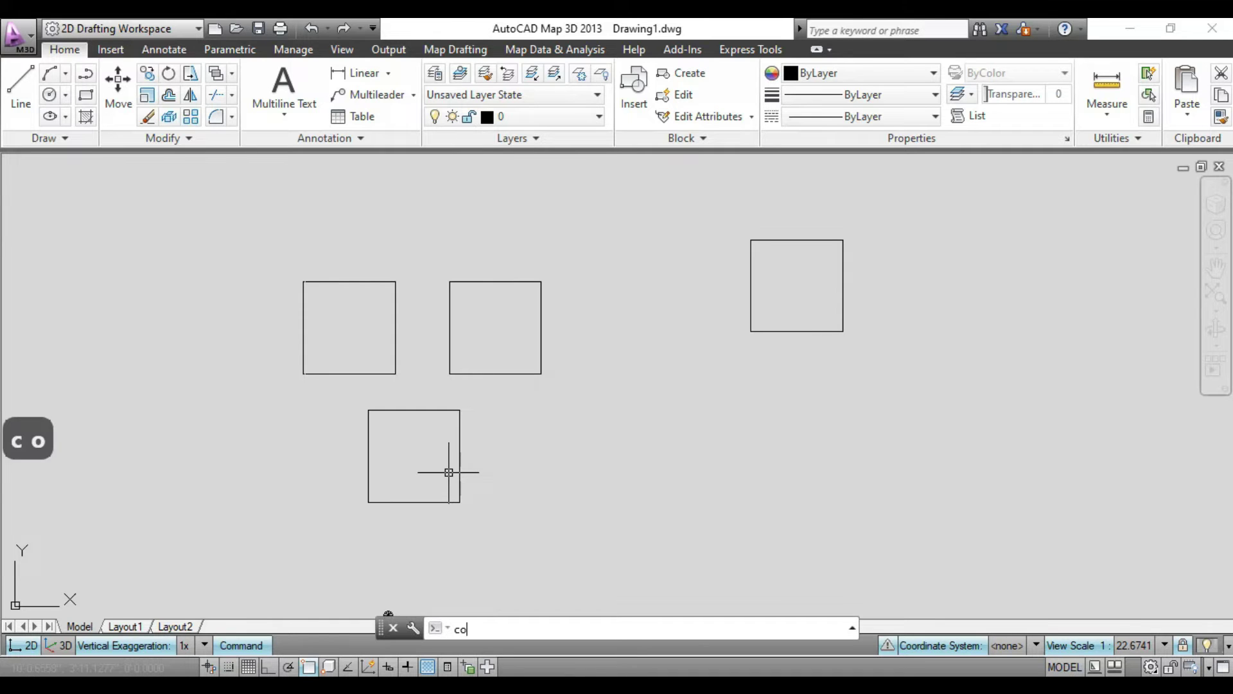
key(Return)
click(483, 397)
click(320, 532)
key(Return)
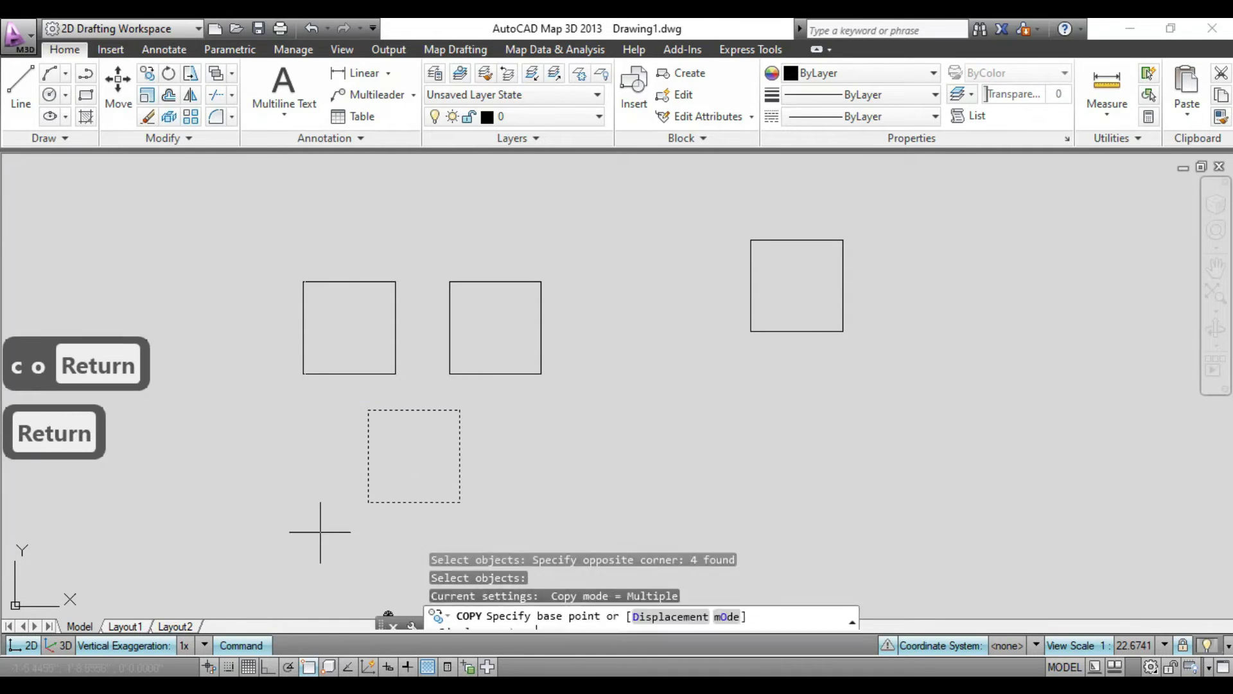
click(368, 502)
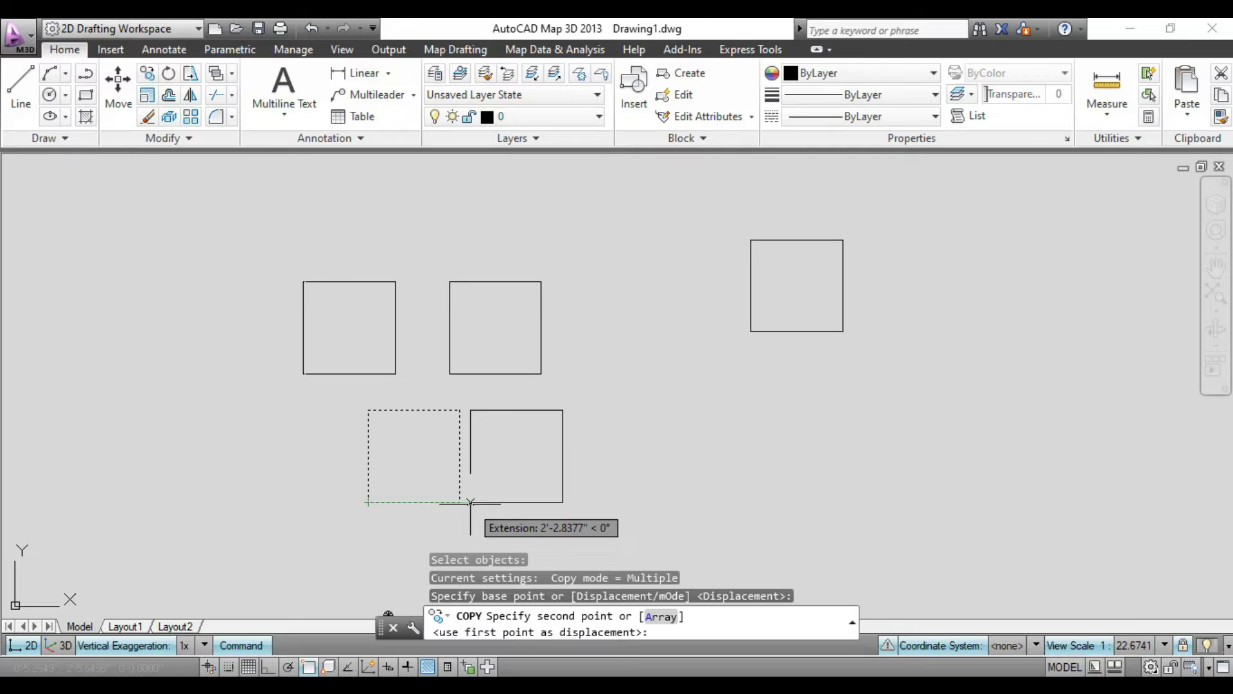
text(1')
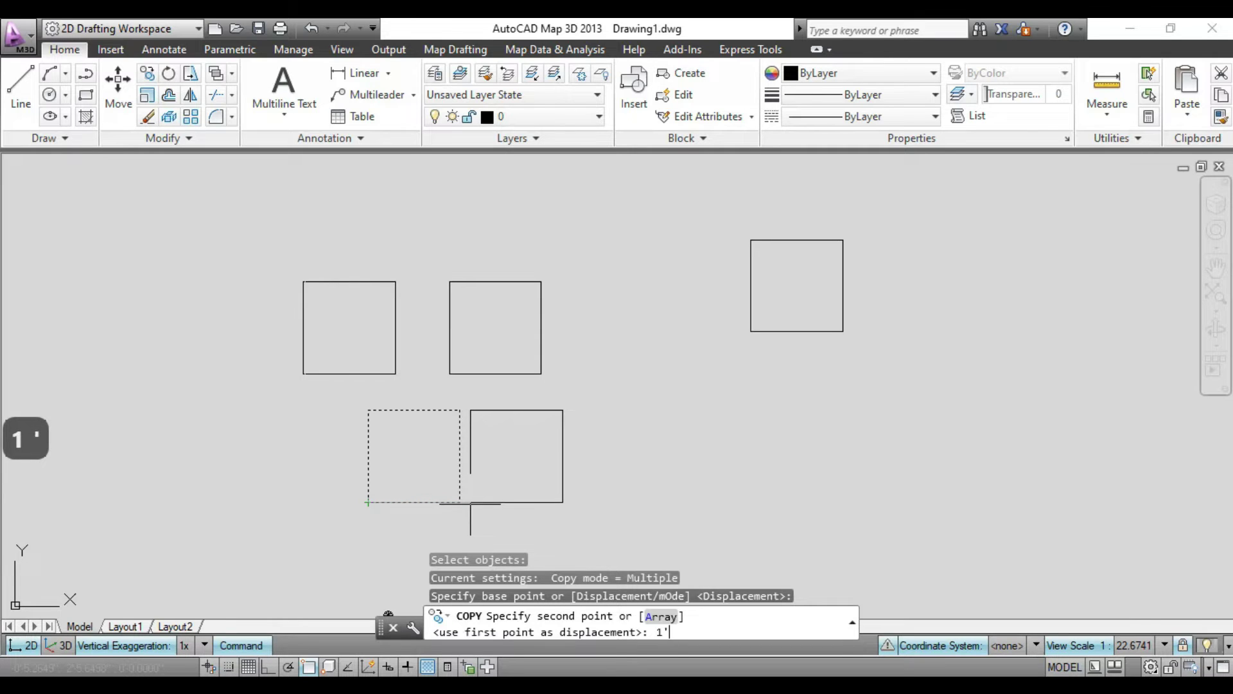
key(Return)
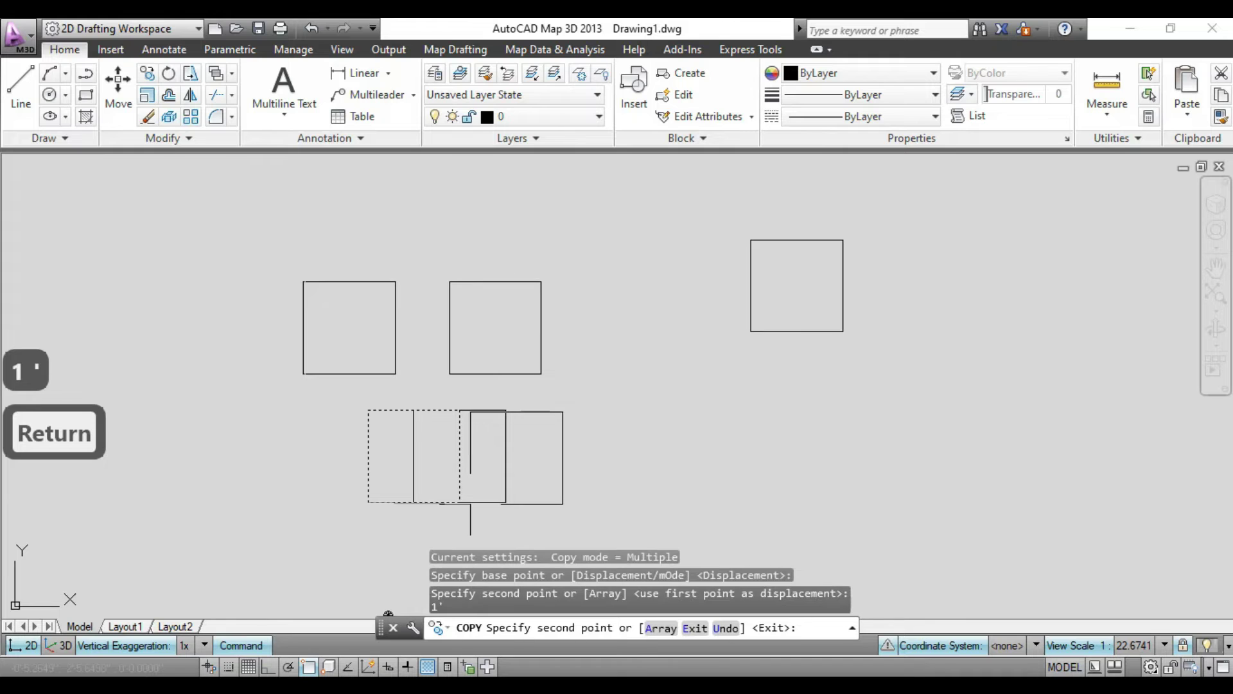
key(Return)
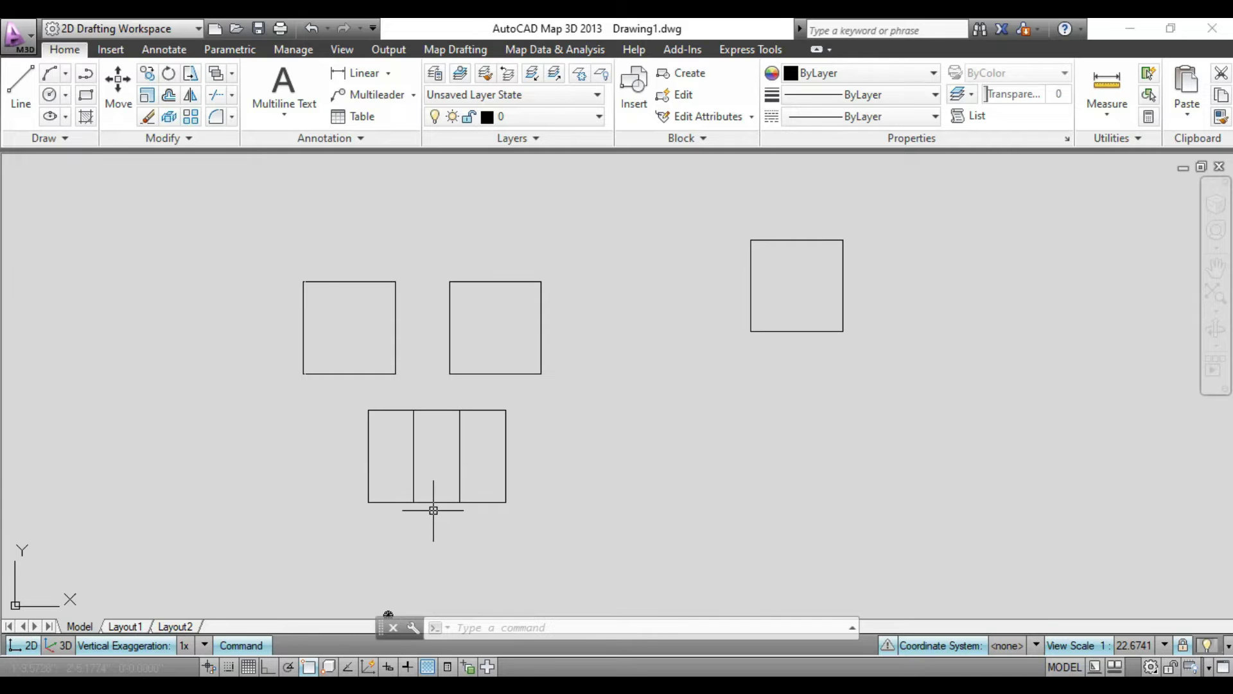
key(ctrl+z)
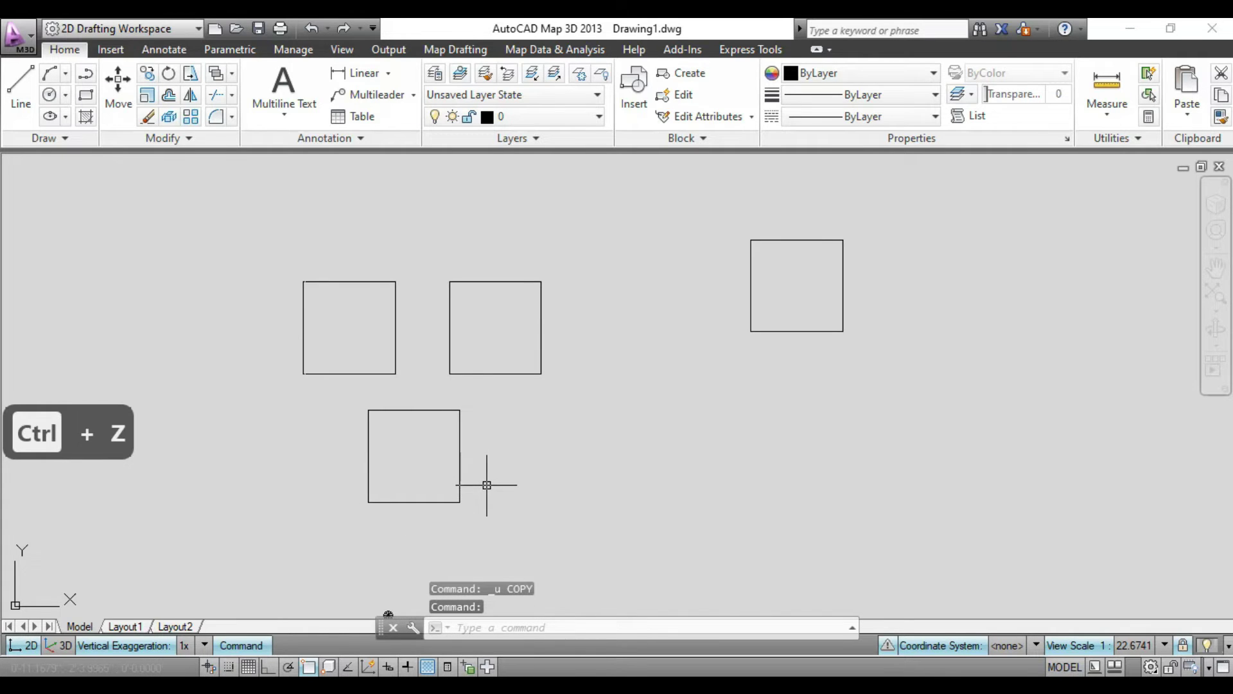
Step: Copy the lower square 3' horizontally to its right from its lower-left corner, with Ortho on
text(co)
key(Return)
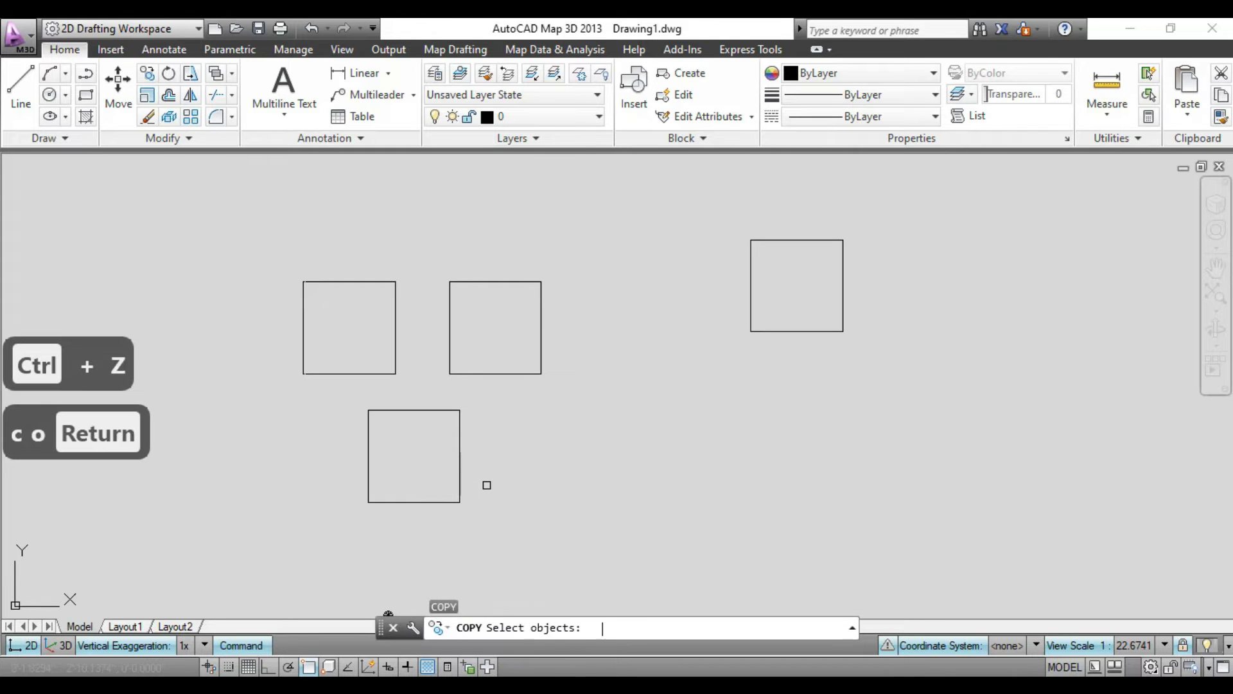
click(470, 422)
click(335, 528)
key(Return)
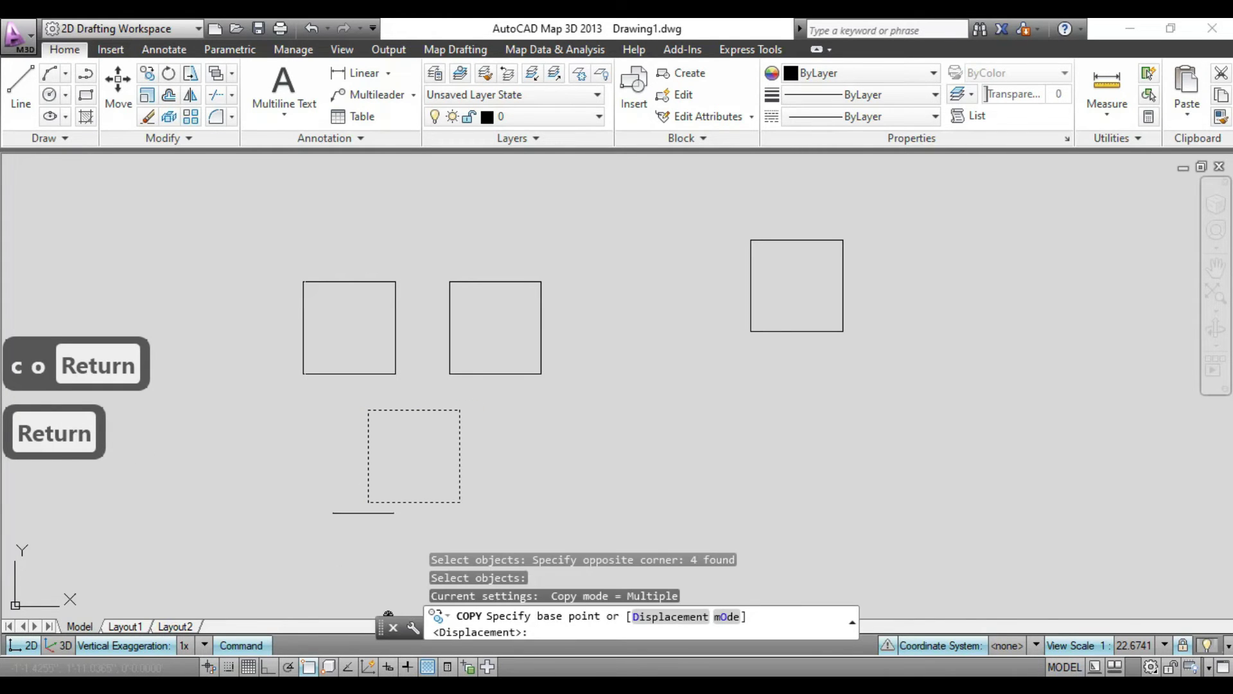
click(368, 502)
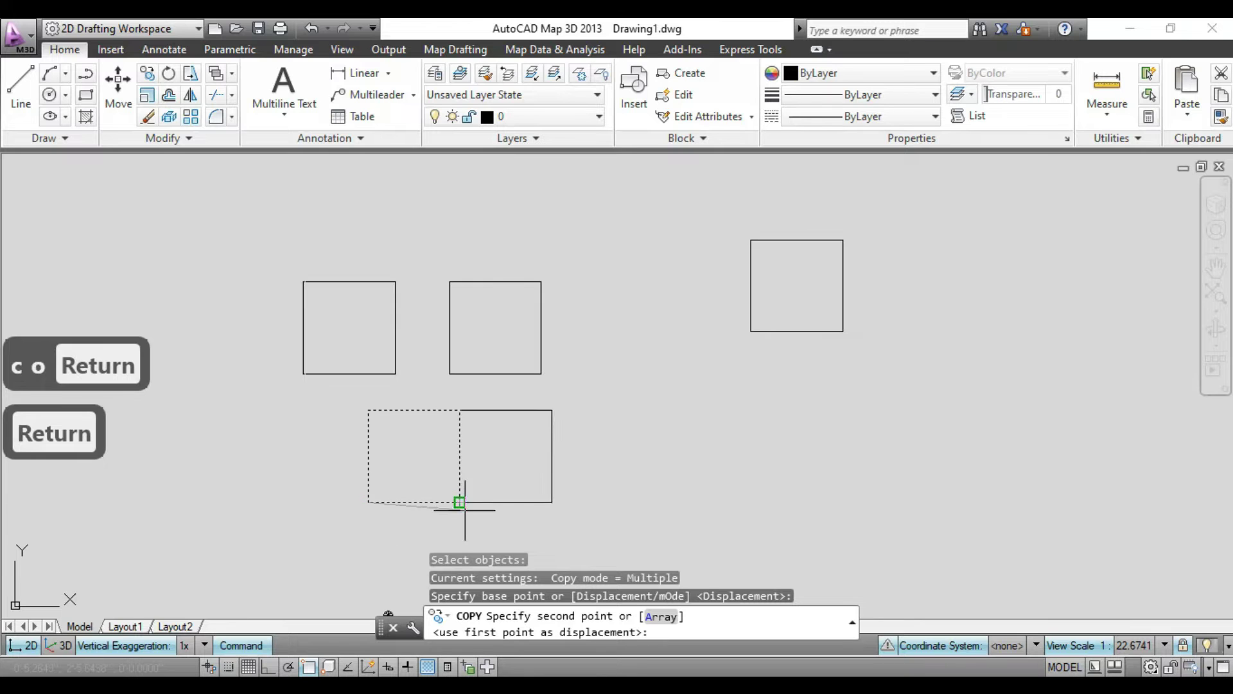
click(269, 667)
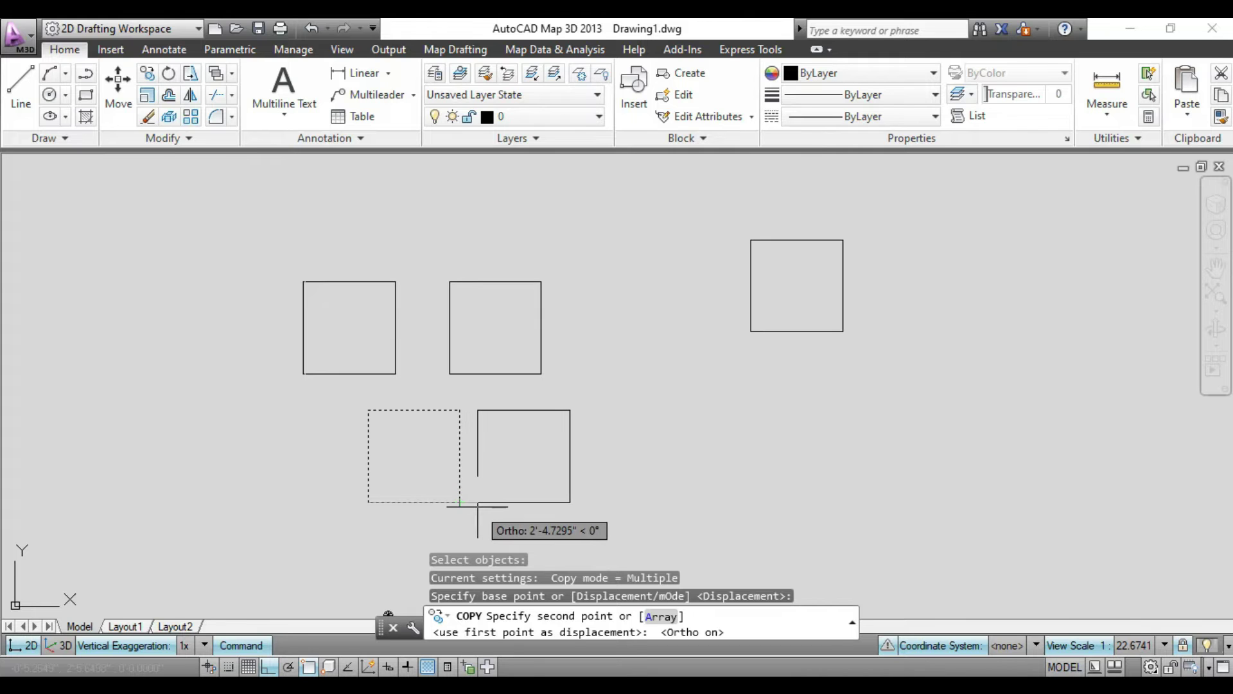
text(3')
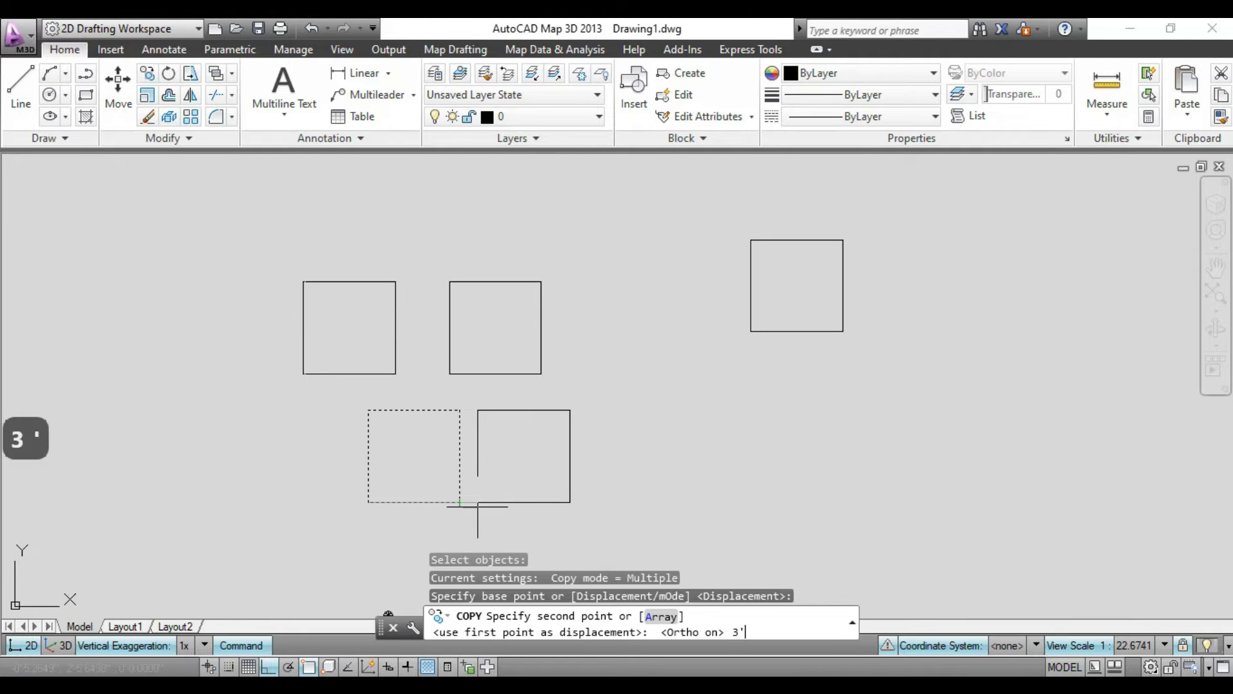
key(Return)
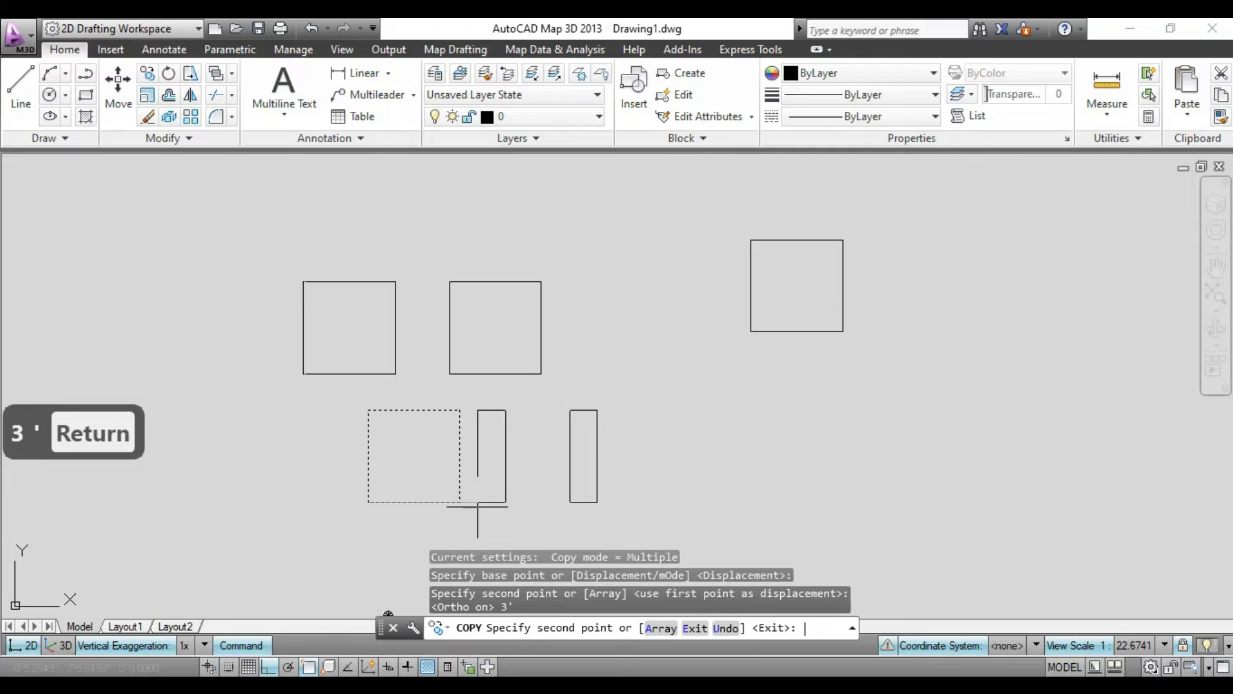
key(F9)
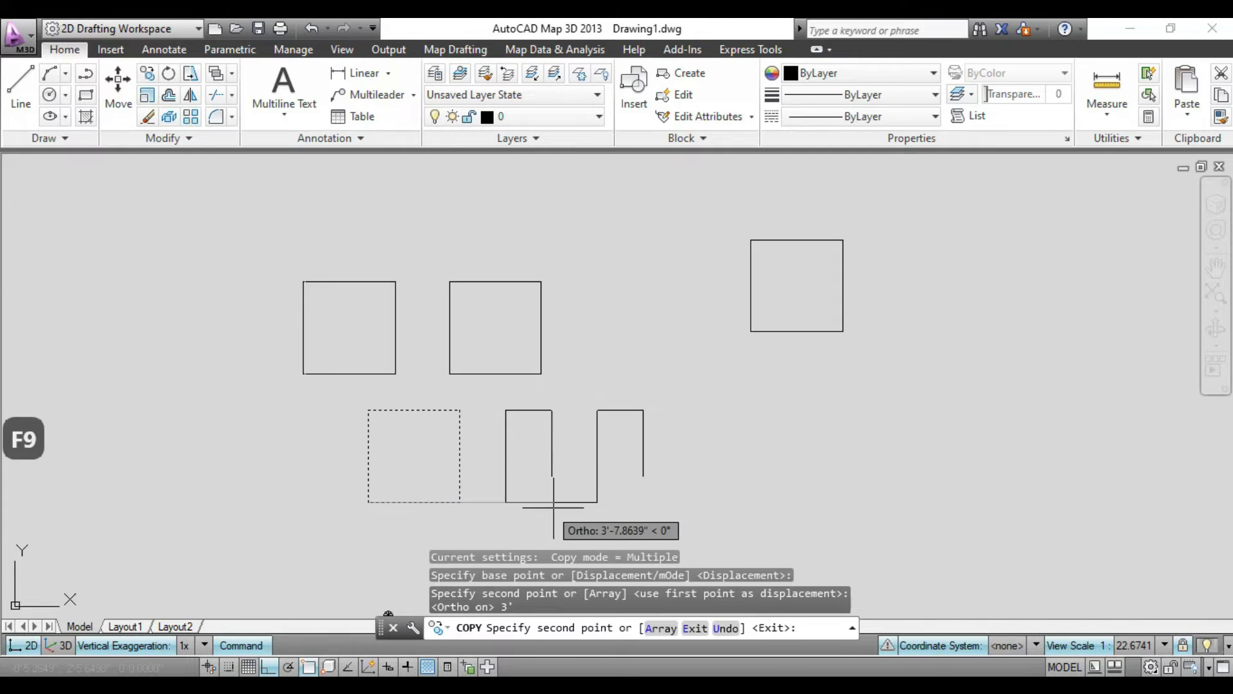
key(Escape)
key(Escape)
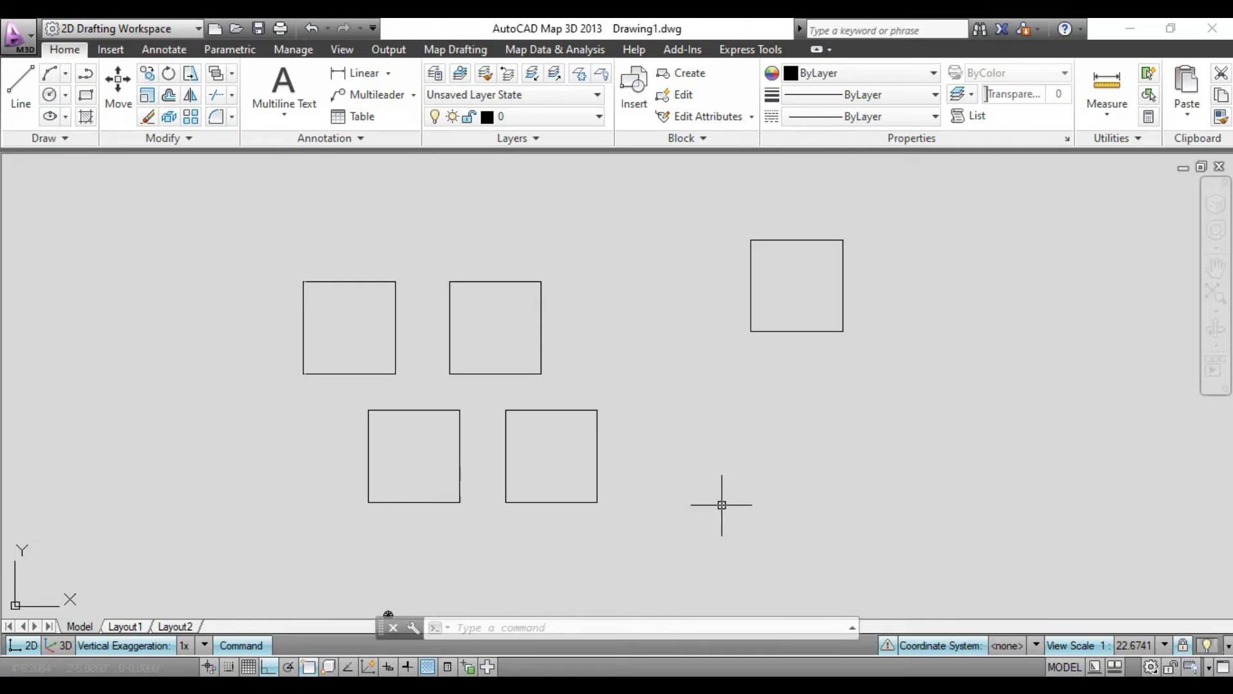
Step: Copy the new lower-row square to the right from its lower-left corner at 3', again at 3', and at 6'
text(co)
key(Return)
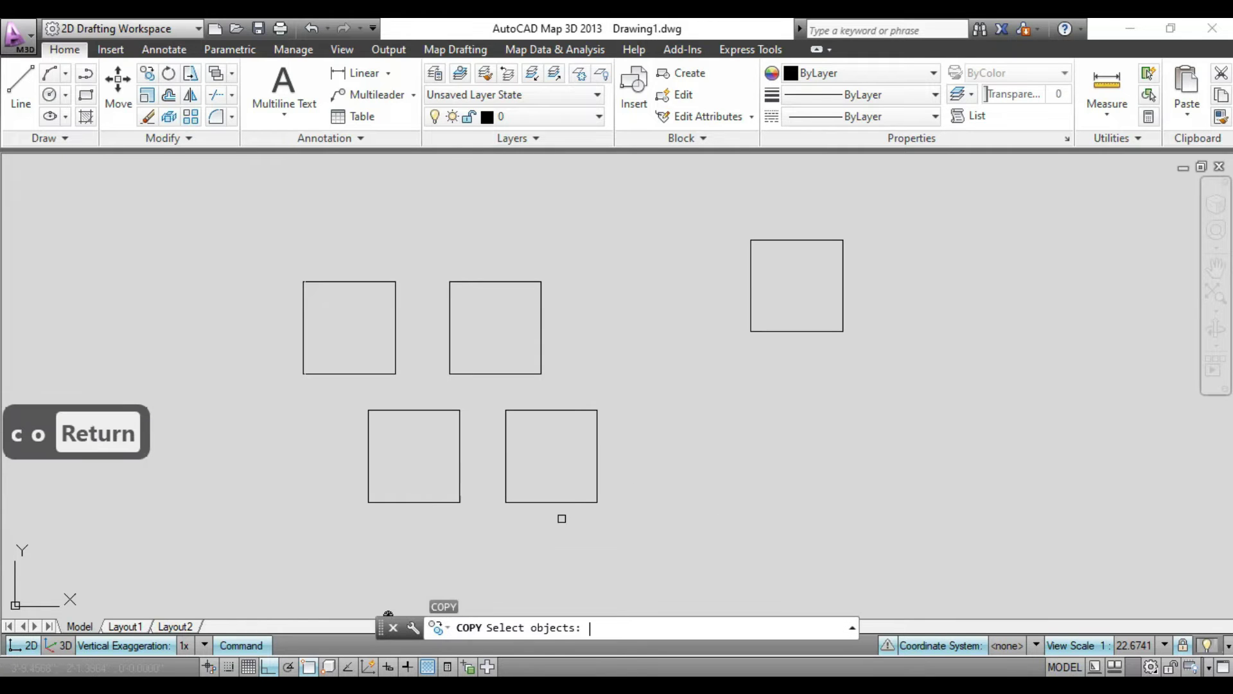
click(609, 388)
click(496, 516)
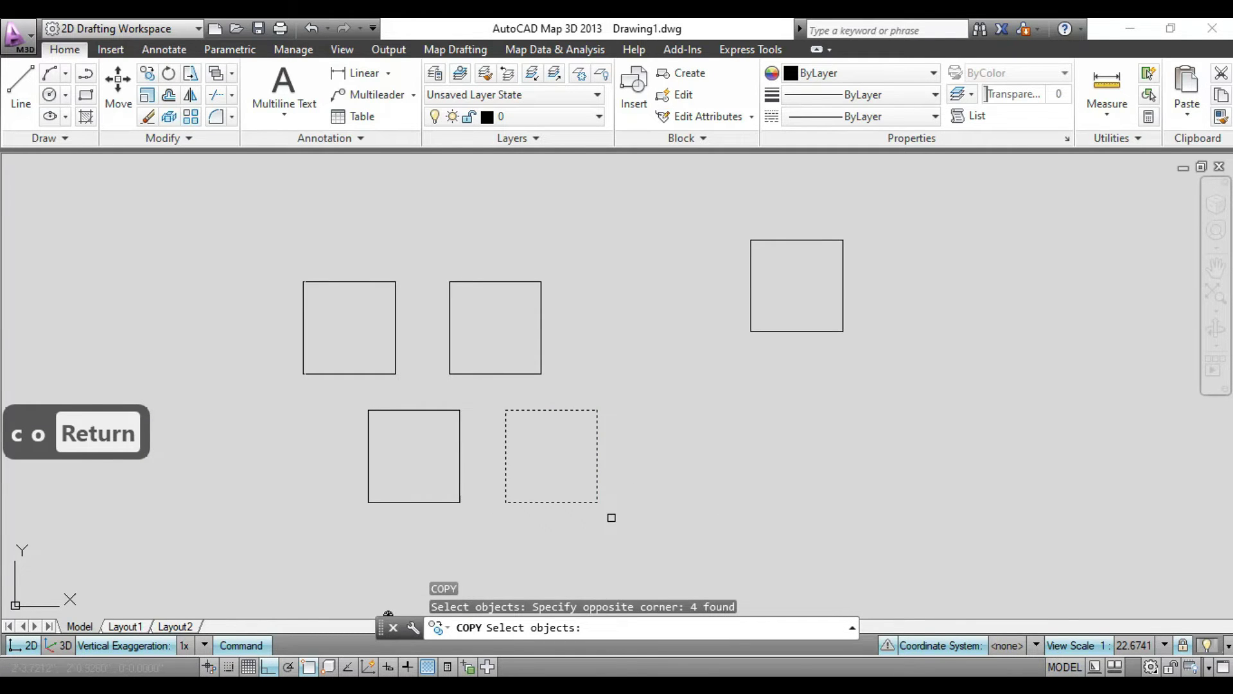
key(Return)
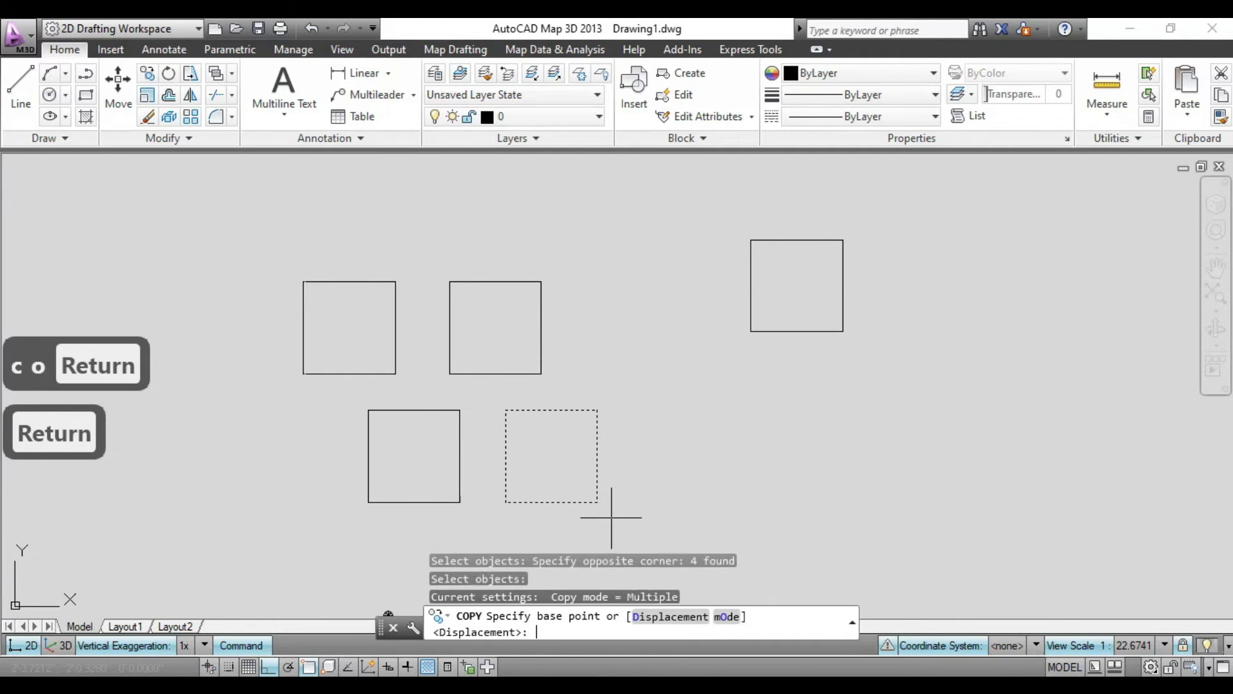
click(506, 502)
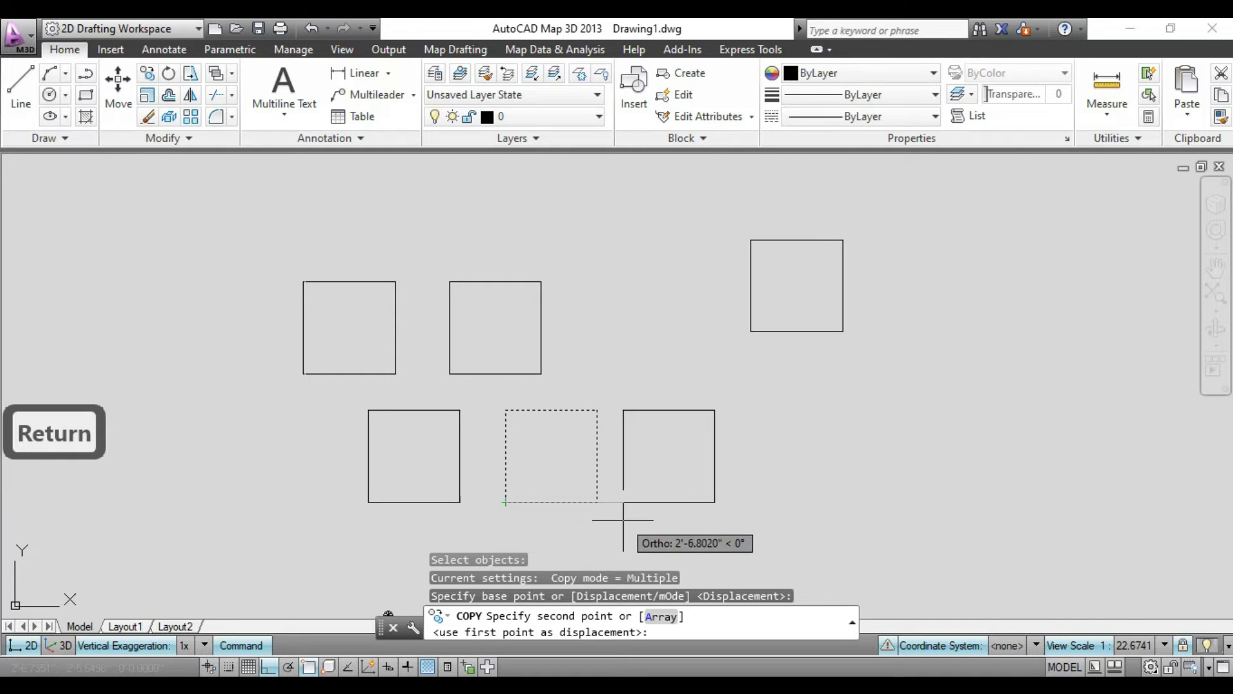
text(3')
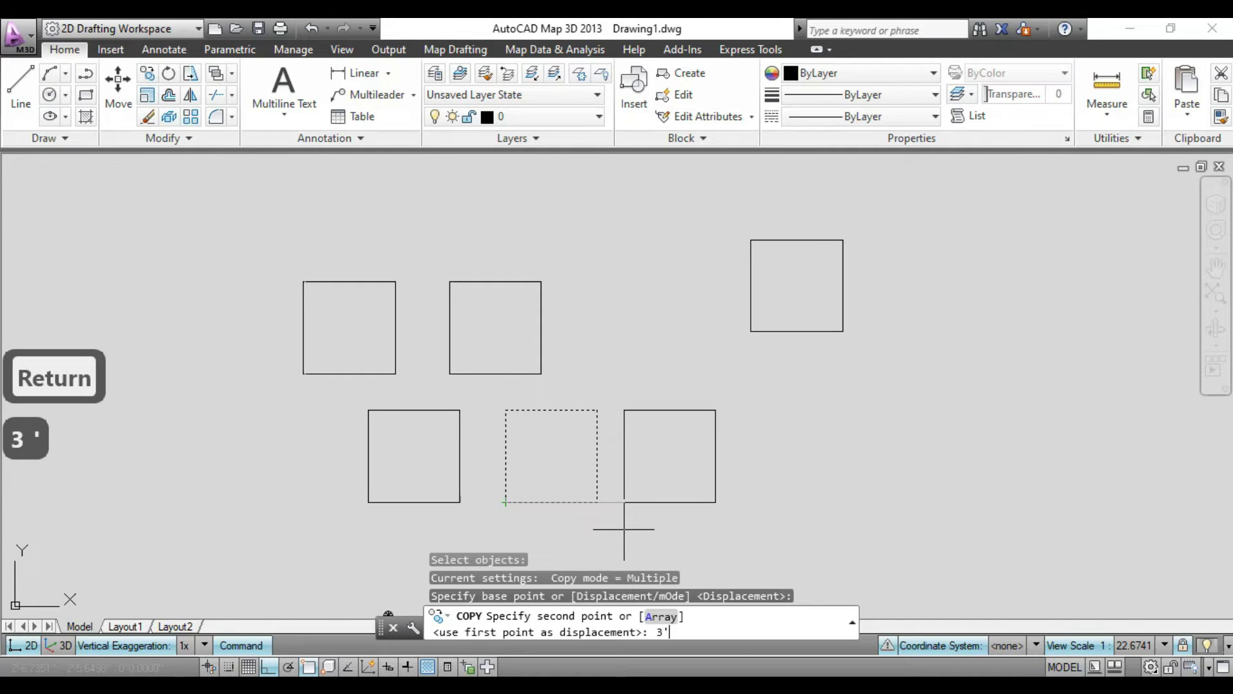
key(Return)
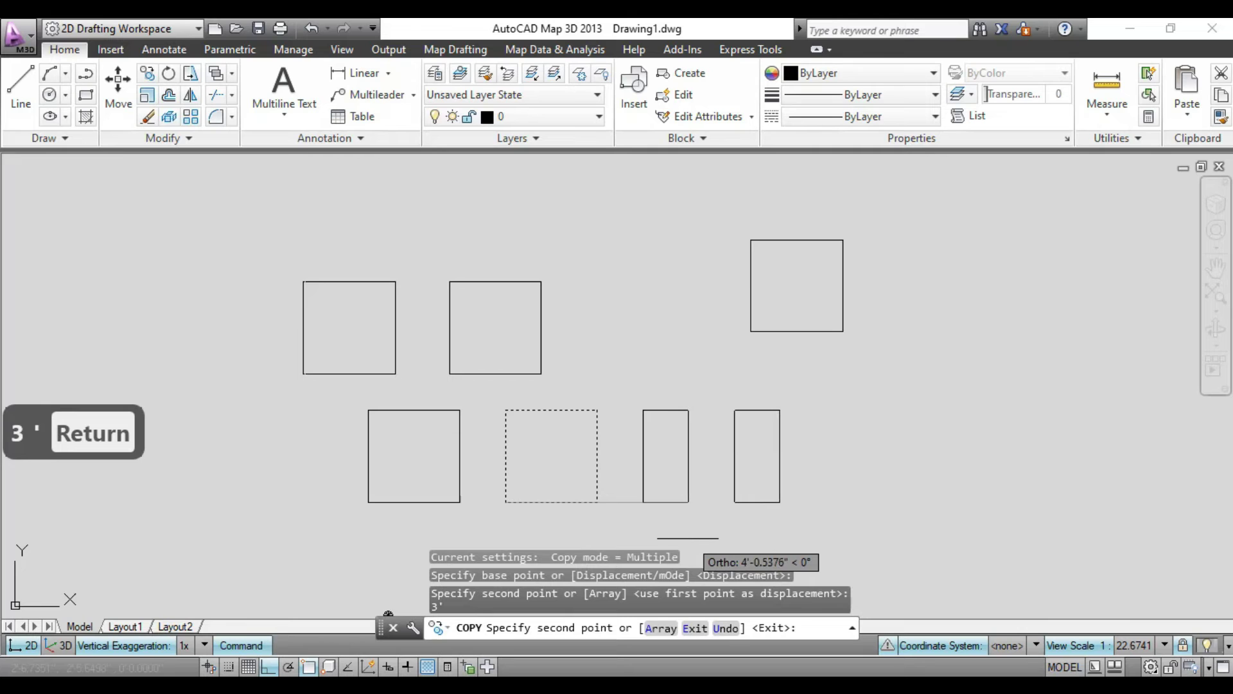
text(3')
key(Return)
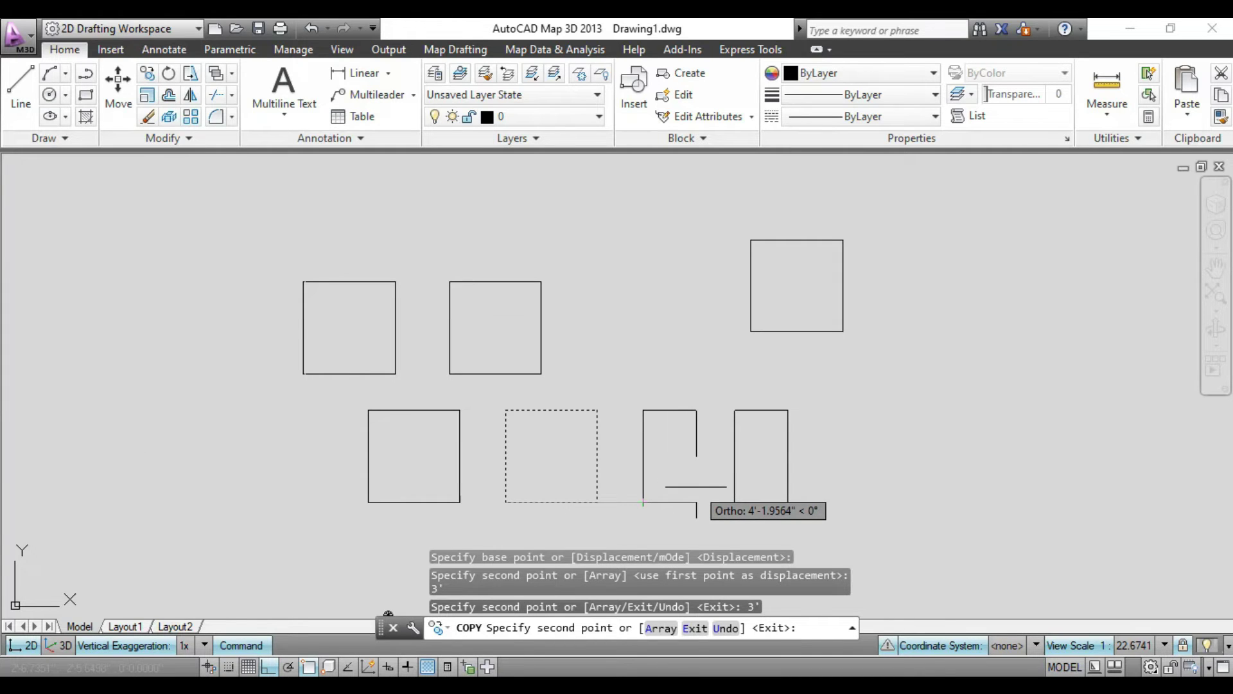
text(6')
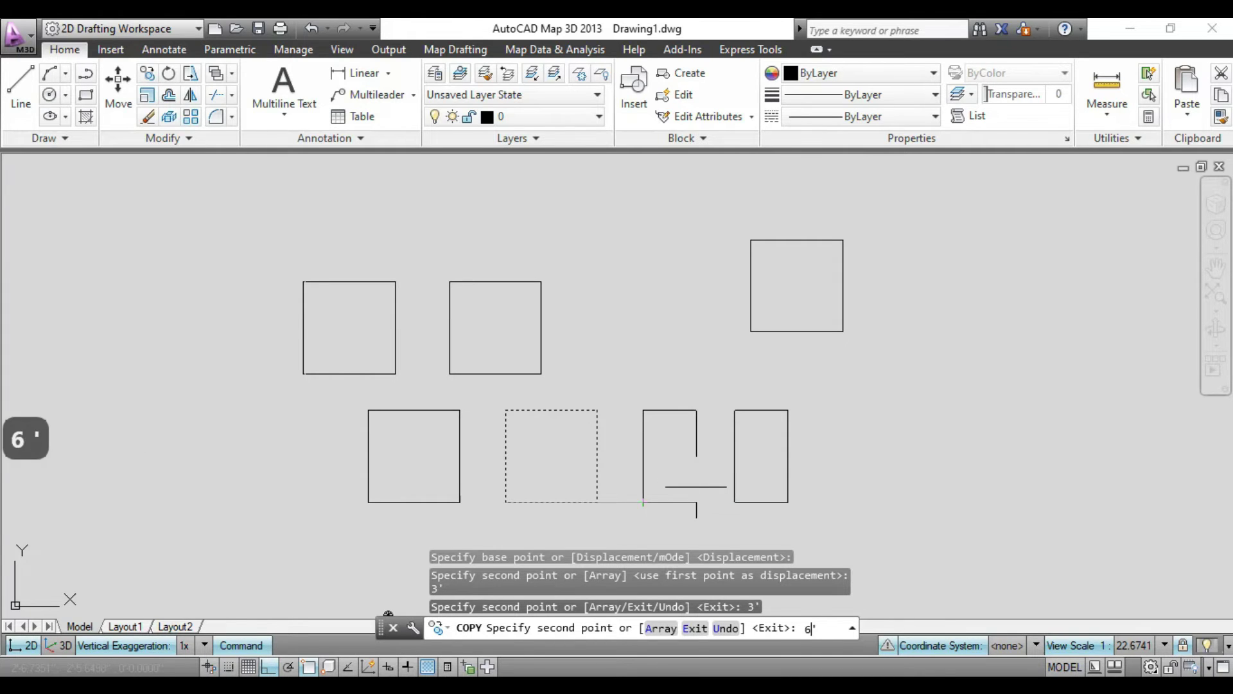
key(Return)
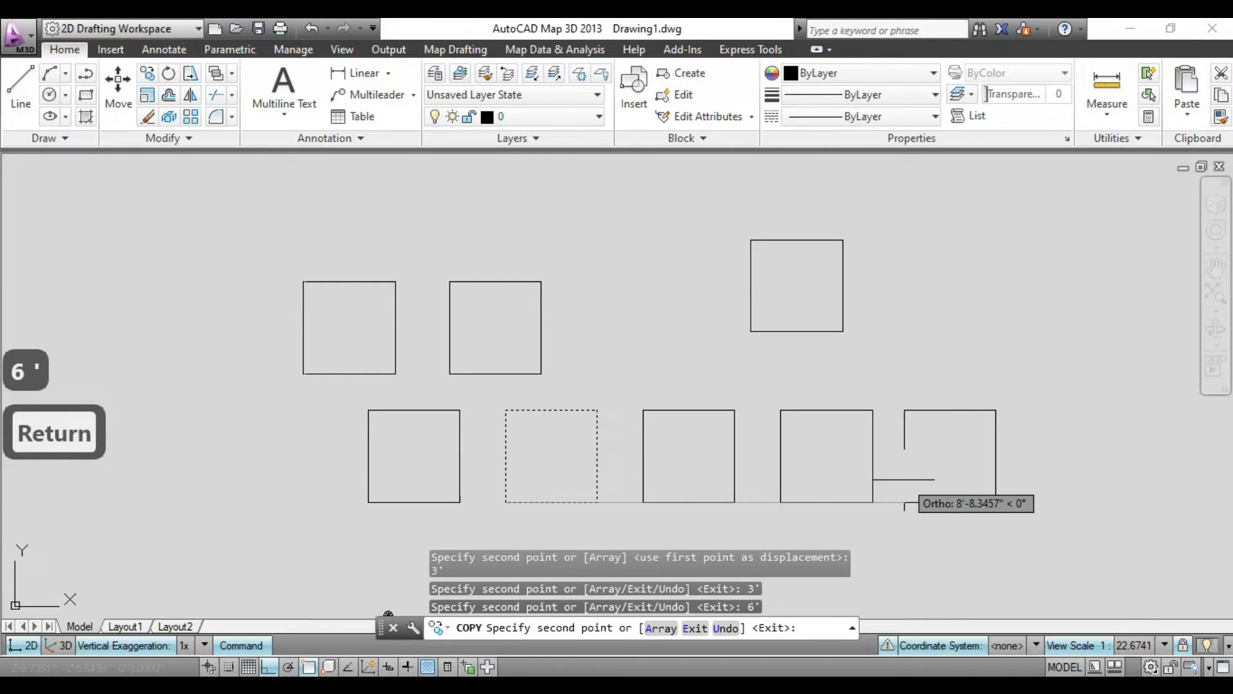
key(Return)
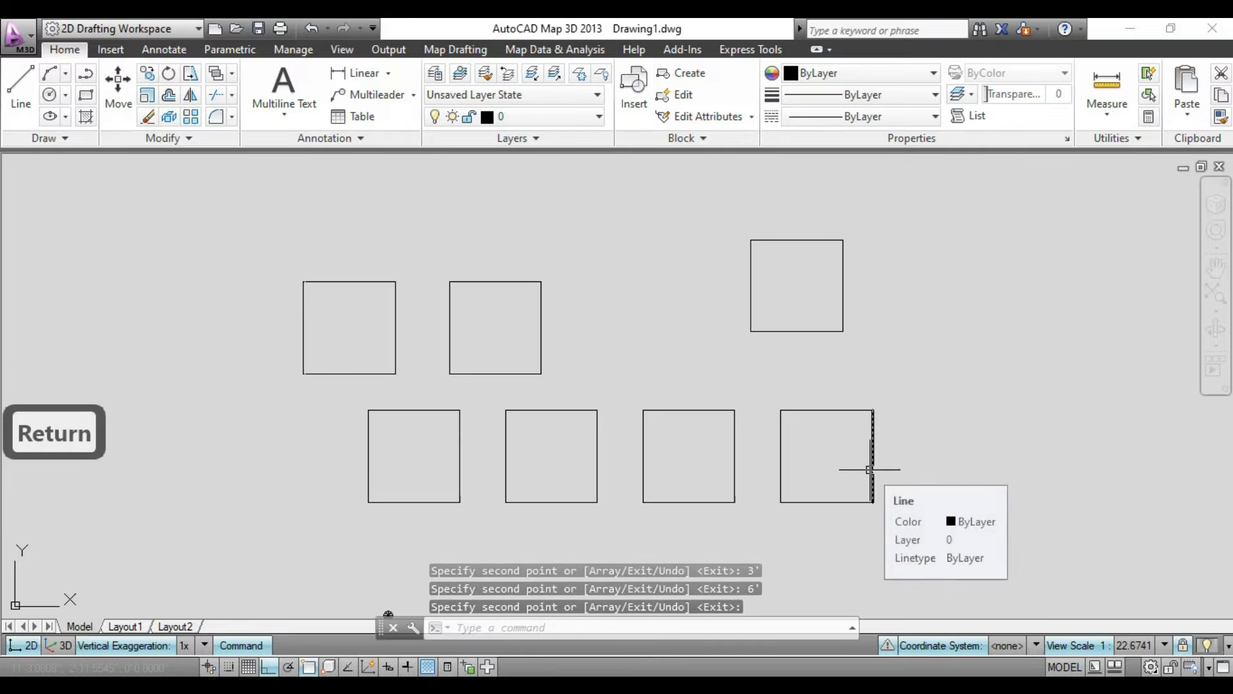
text(e)
key(Return)
text(a)
key(Escape)
key(Escape)
key(Escape)
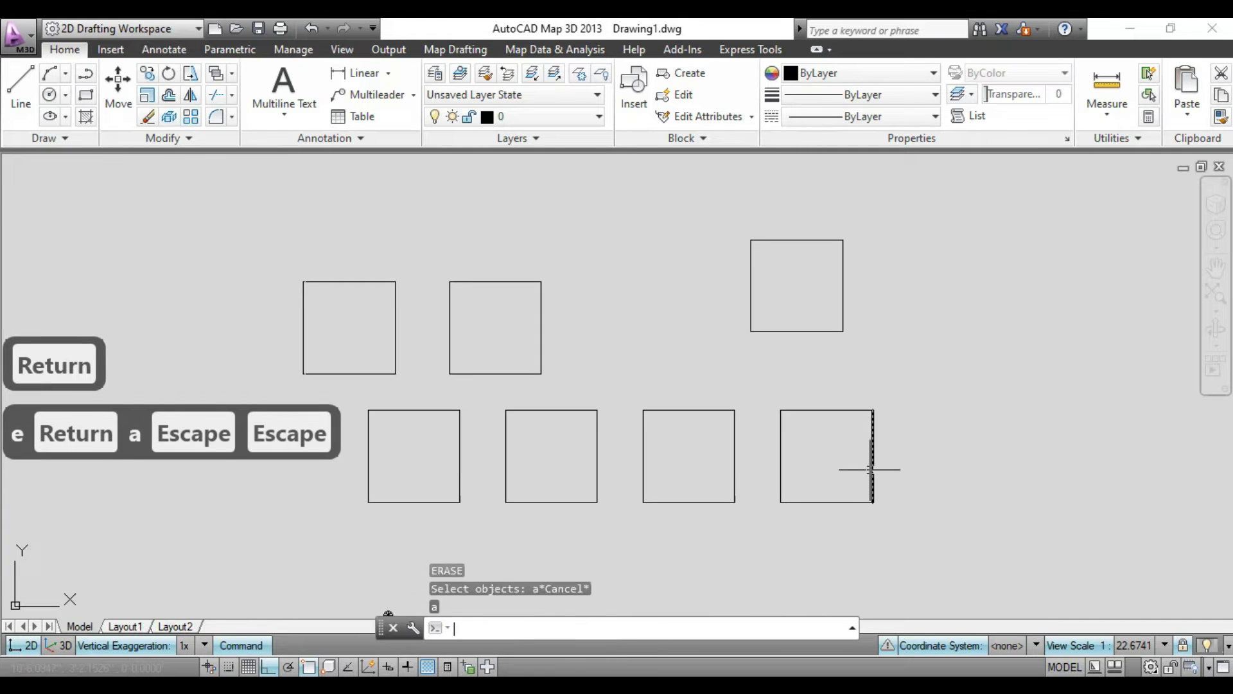
Step: Erase all squares in the lower row and the separate square far off to the right, keeping the upper pair
text(e)
key(Return)
click(936, 394)
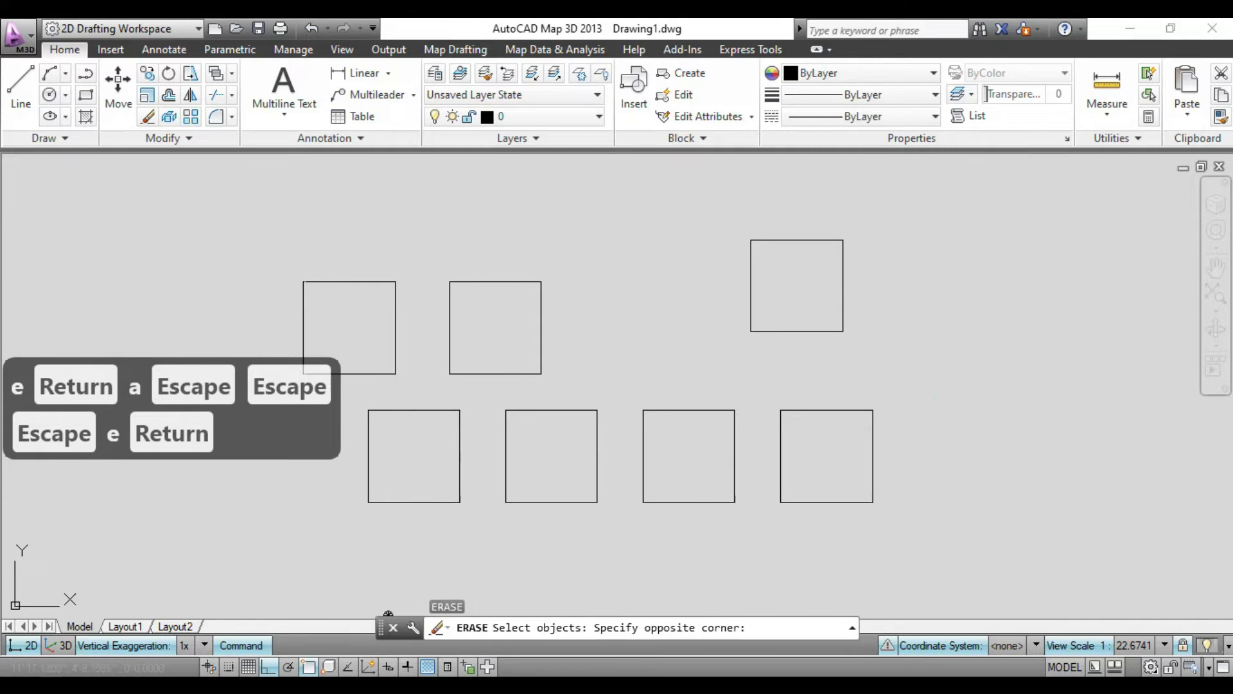
click(331, 589)
click(898, 215)
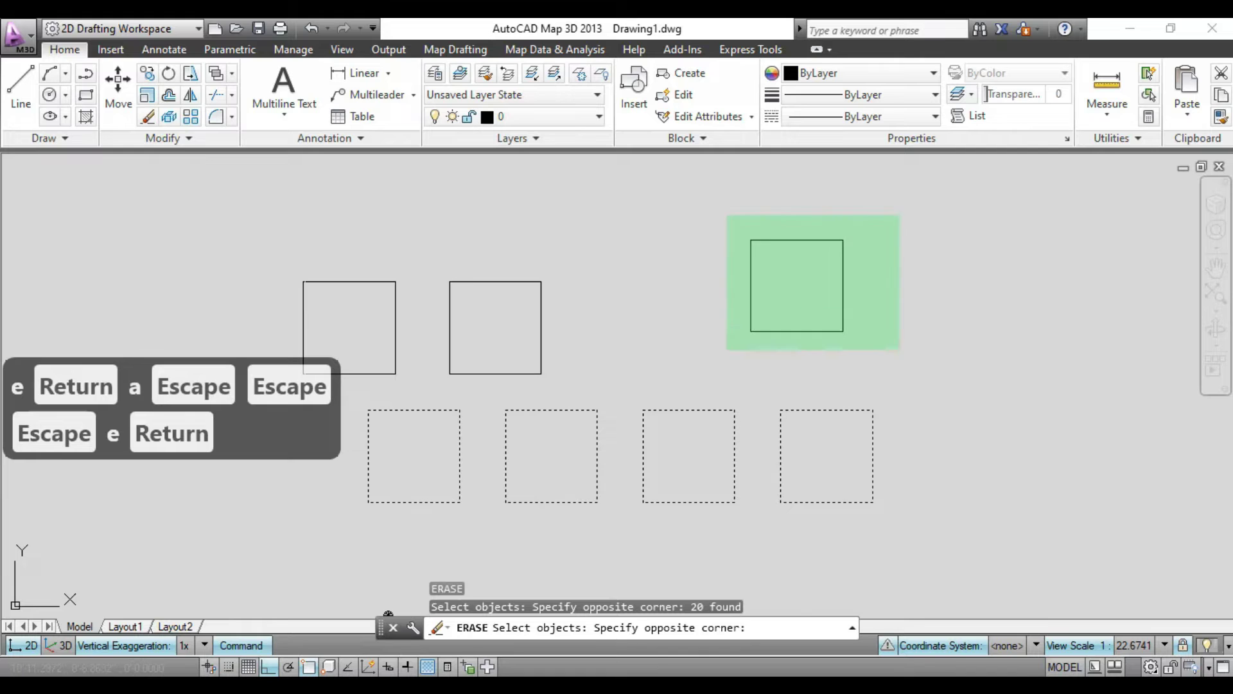
click(720, 358)
key(Return)
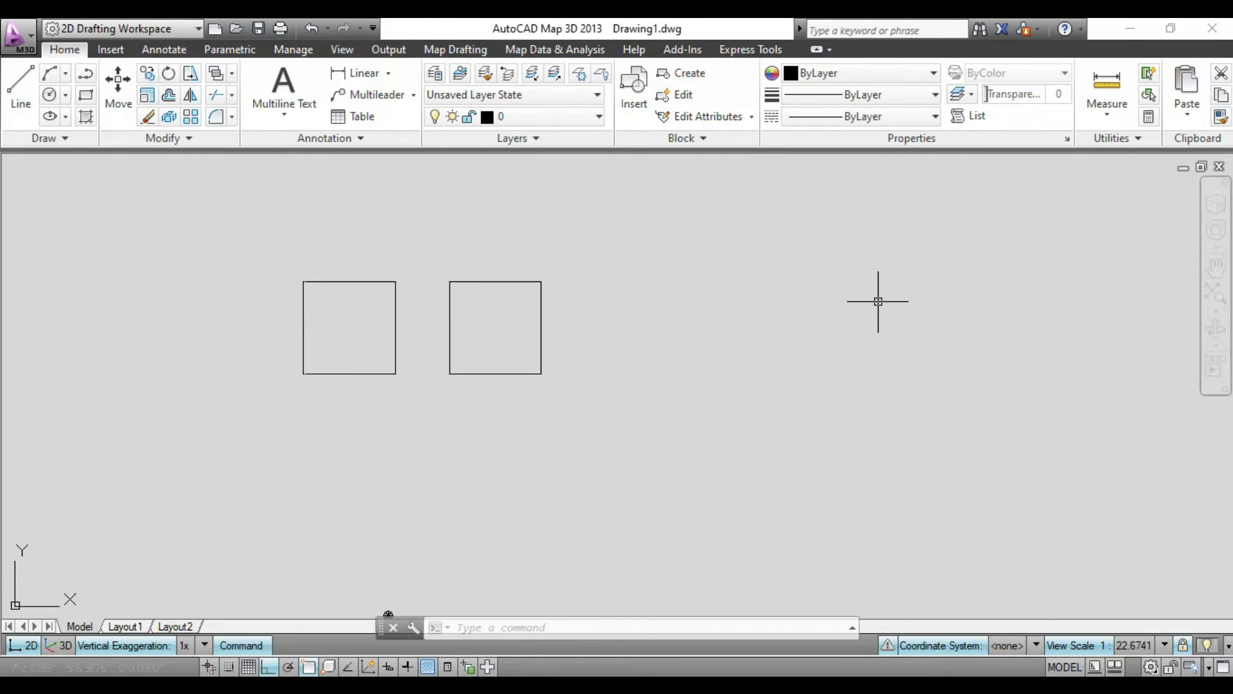
Step: Move the second square horizontally to the right from a base point picked below it, and undo that move
text(m)
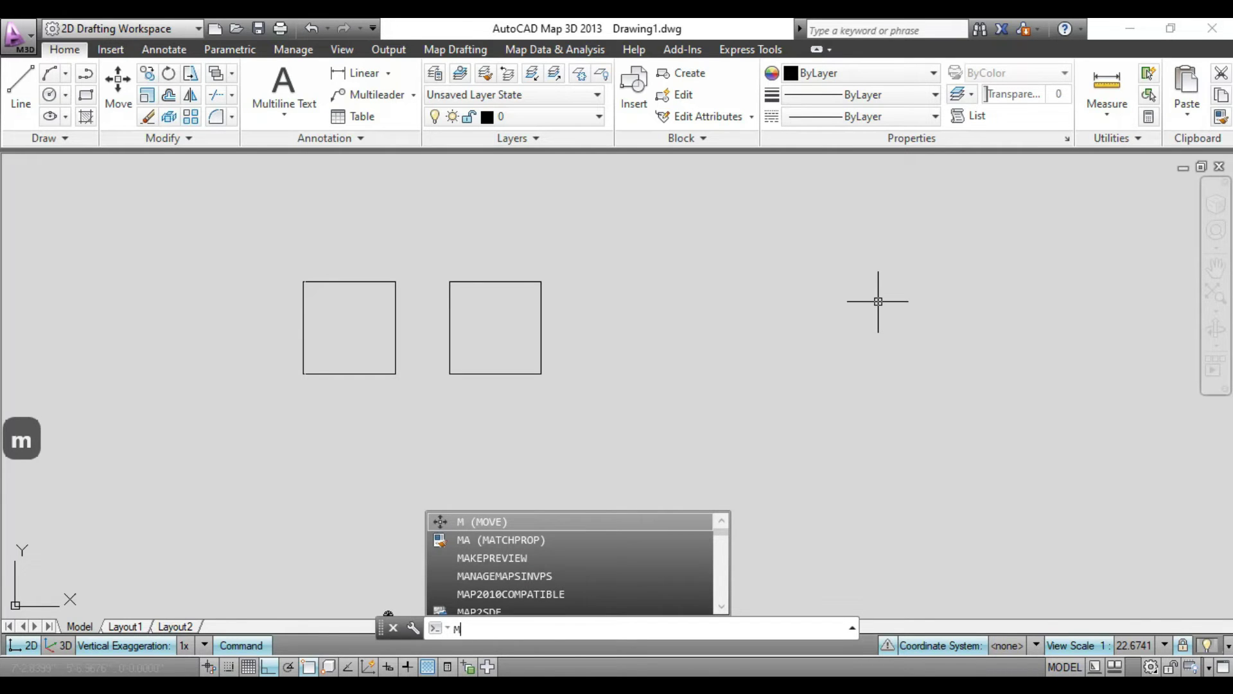
key(Return)
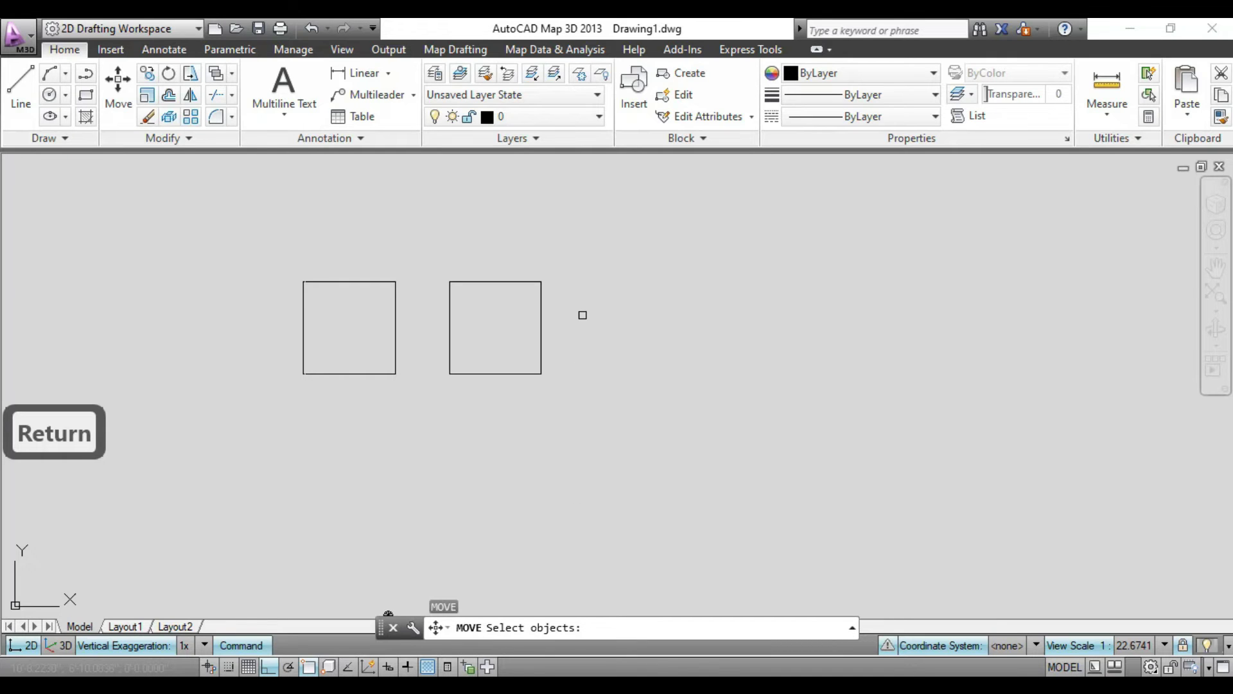
click(581, 250)
click(460, 422)
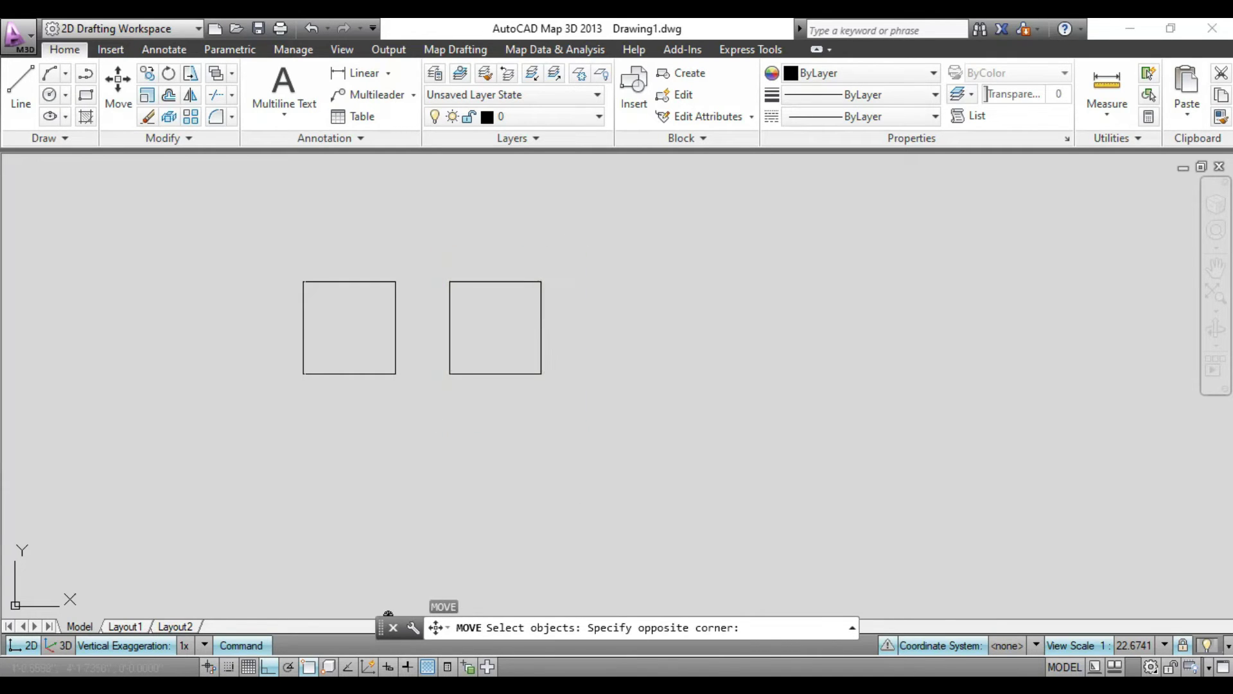
key(Return)
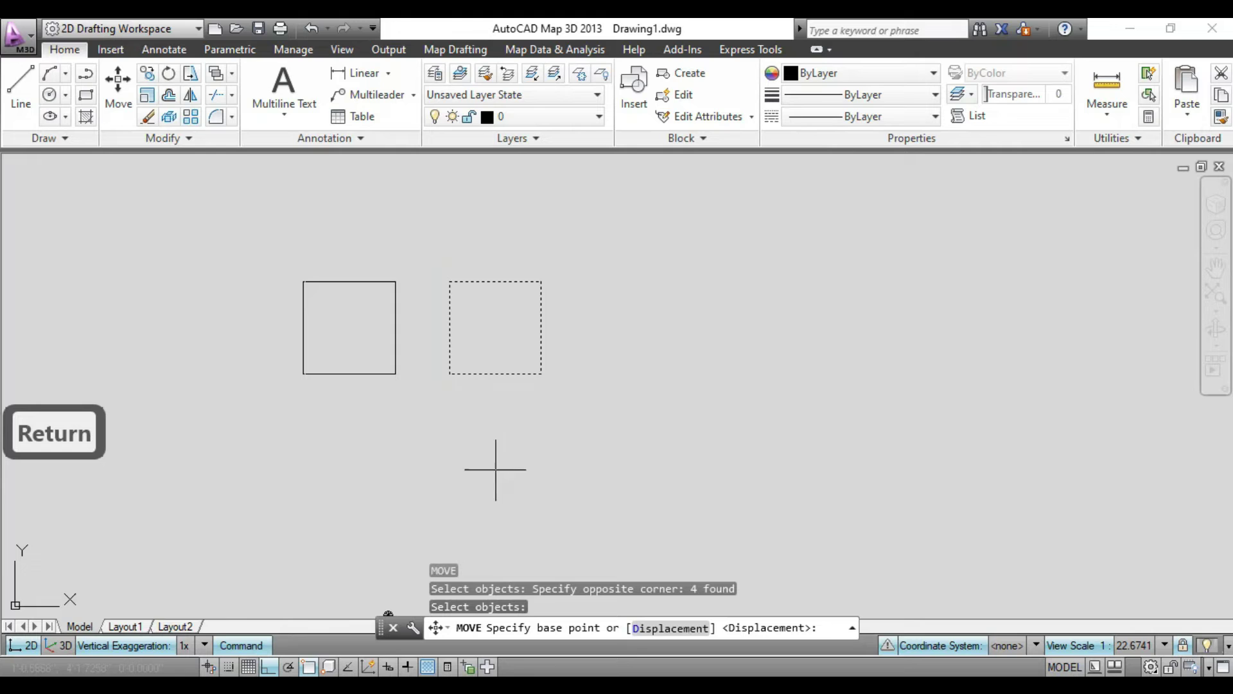
click(507, 485)
click(778, 507)
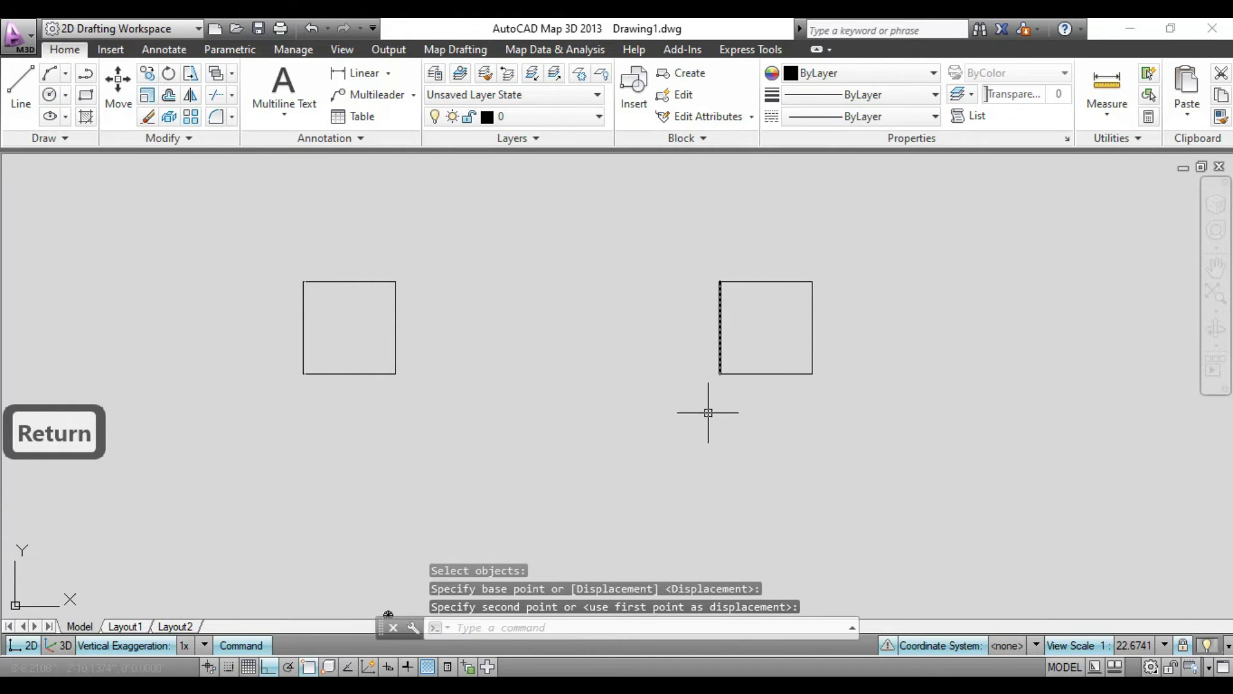
key(ctrl+z)
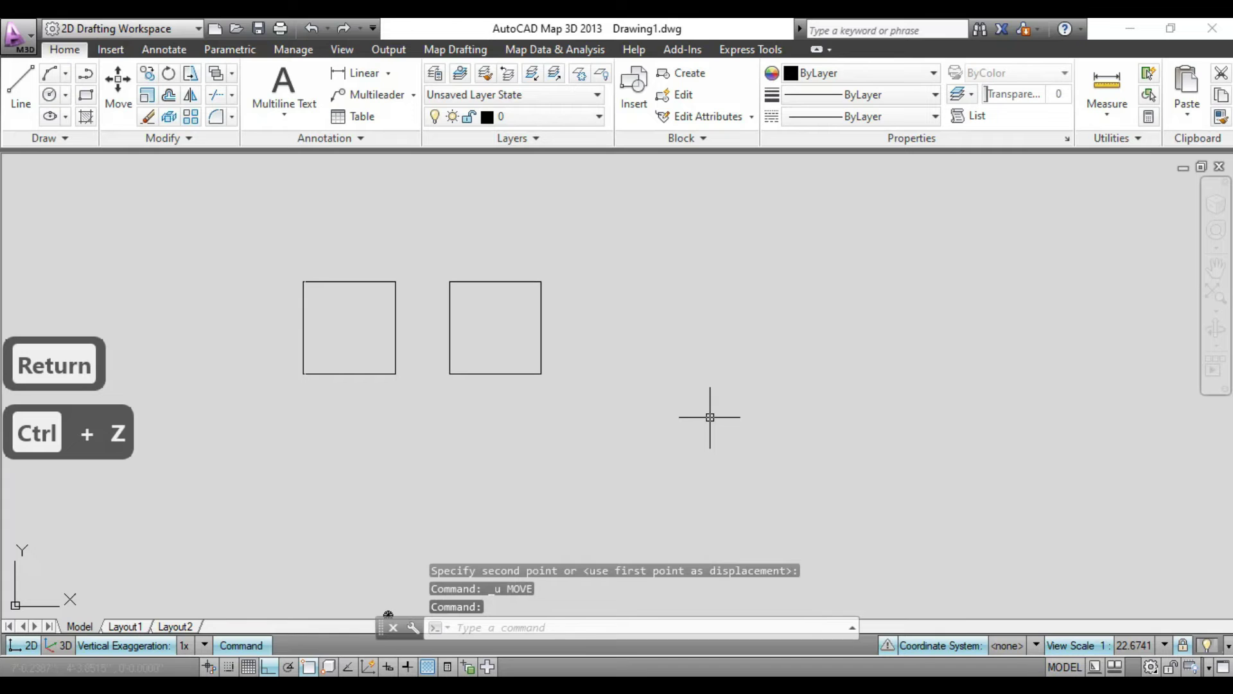
Step: Move the second square horizontally away from the original square, using a base point picked in the empty space below its lower-left corner
text(m)
key(Return)
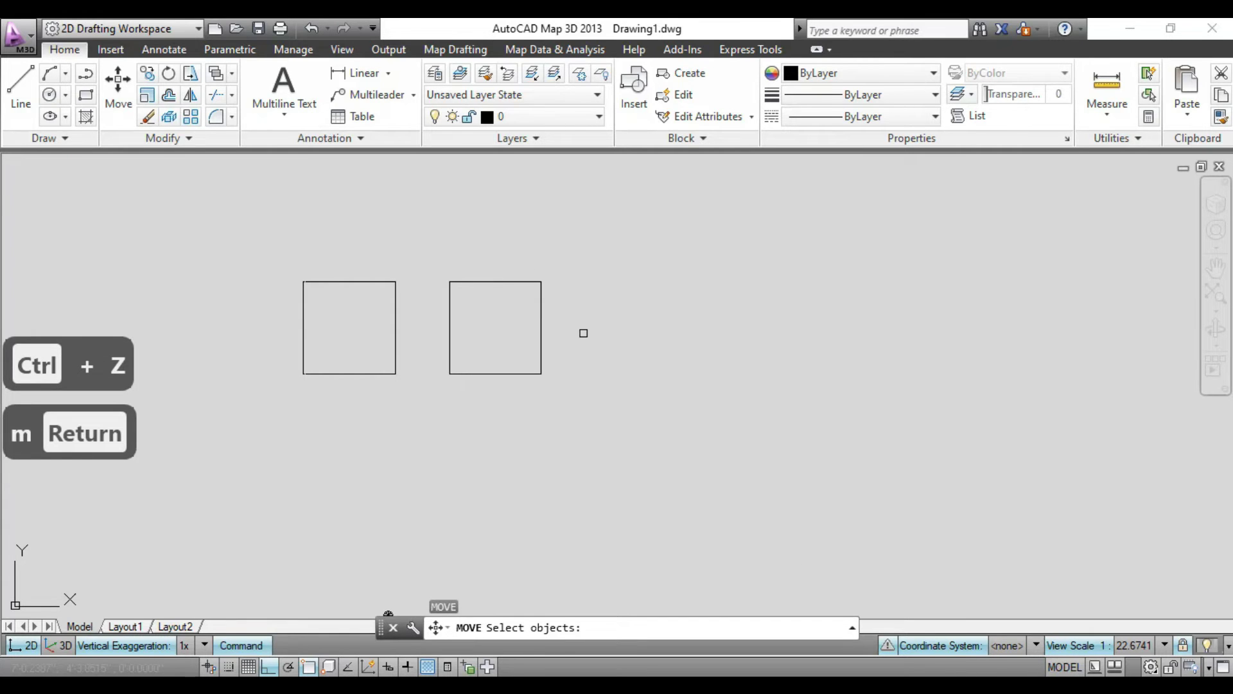
click(580, 256)
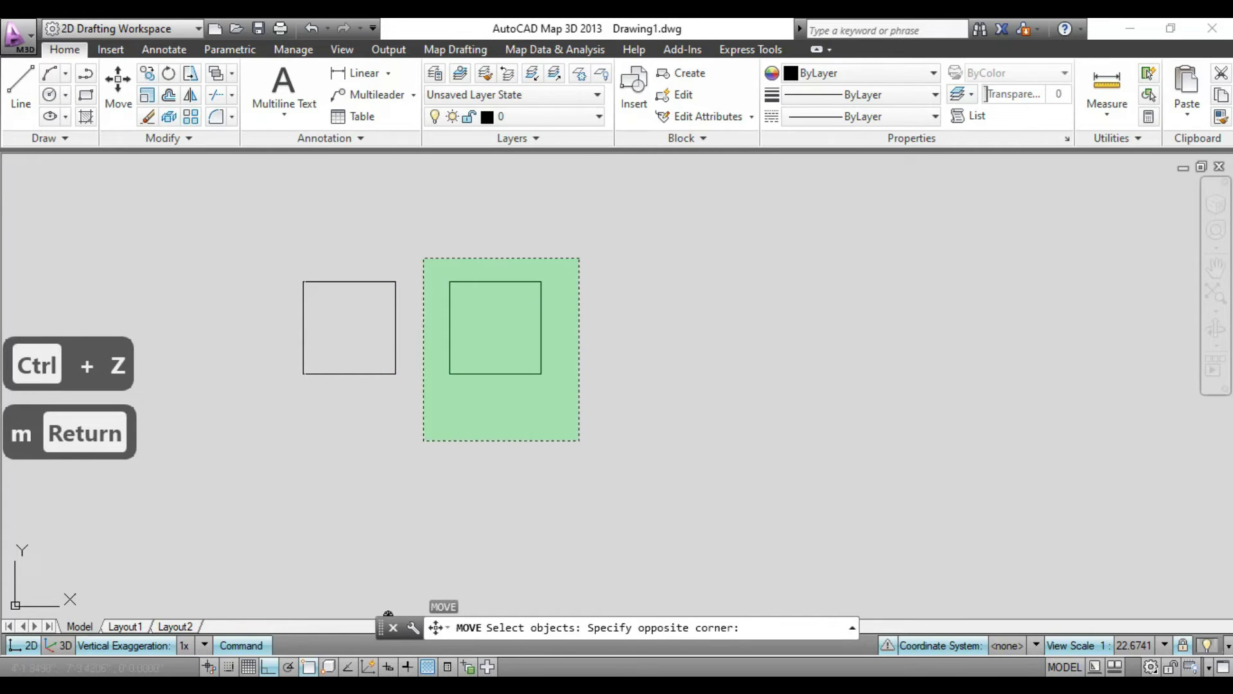
click(424, 443)
key(Return)
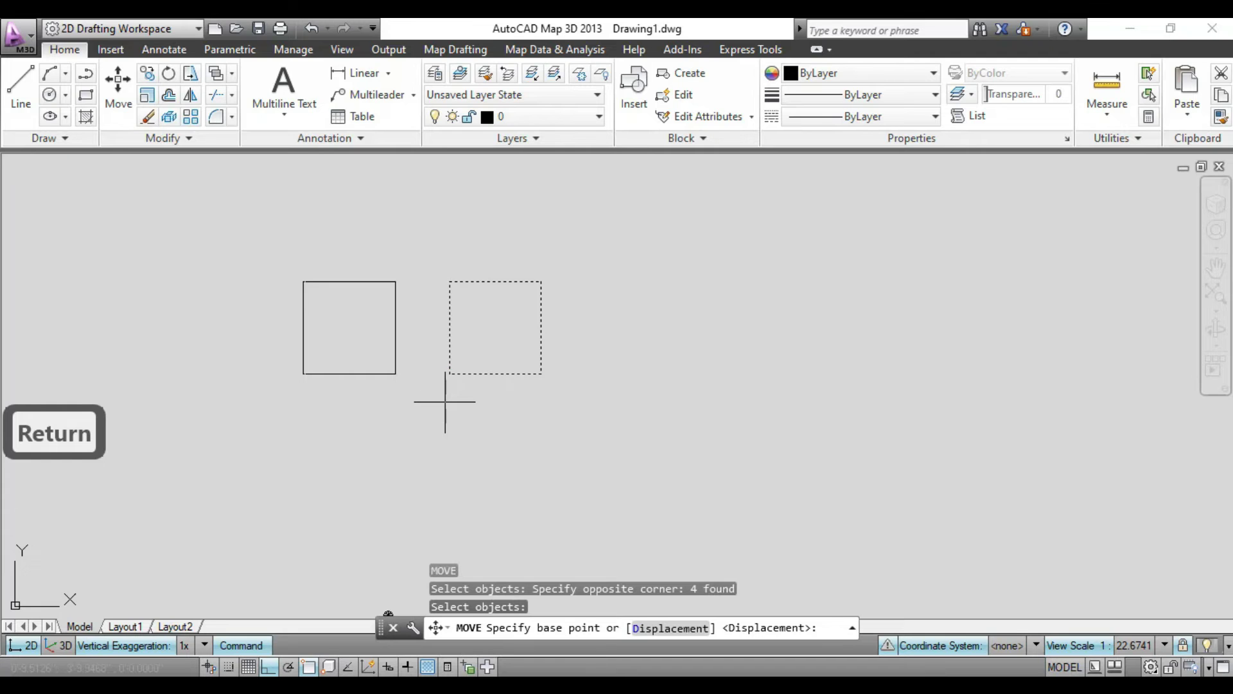
click(432, 434)
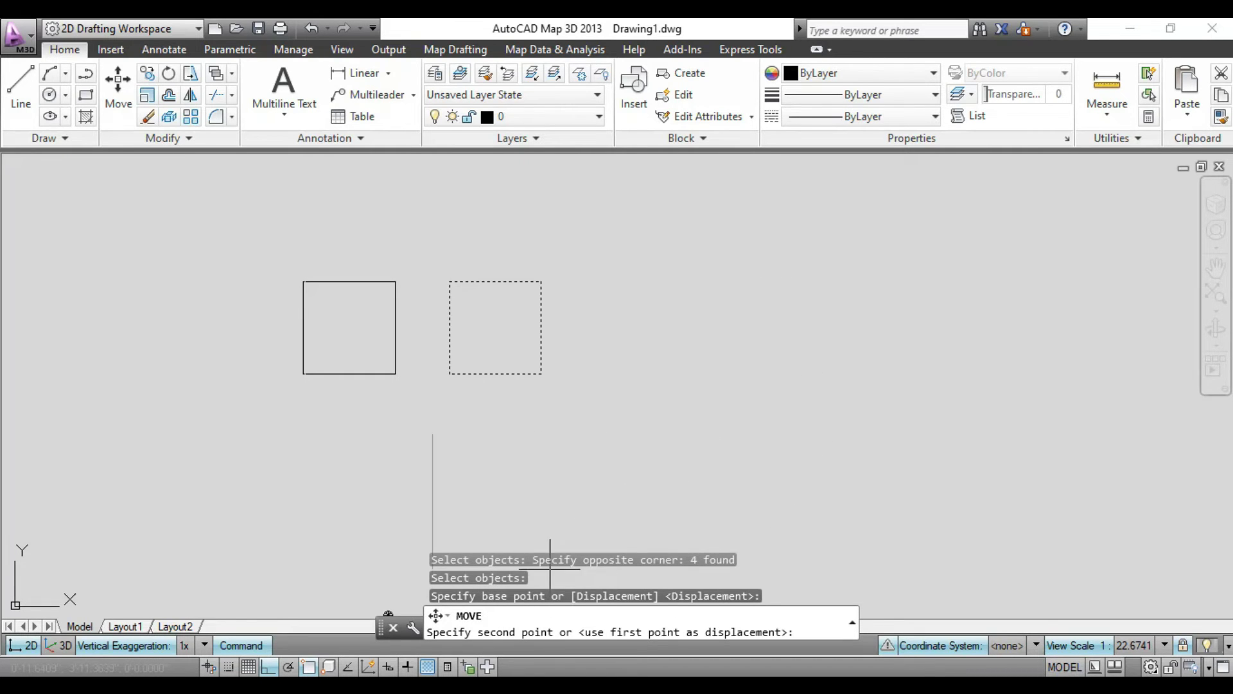
click(740, 407)
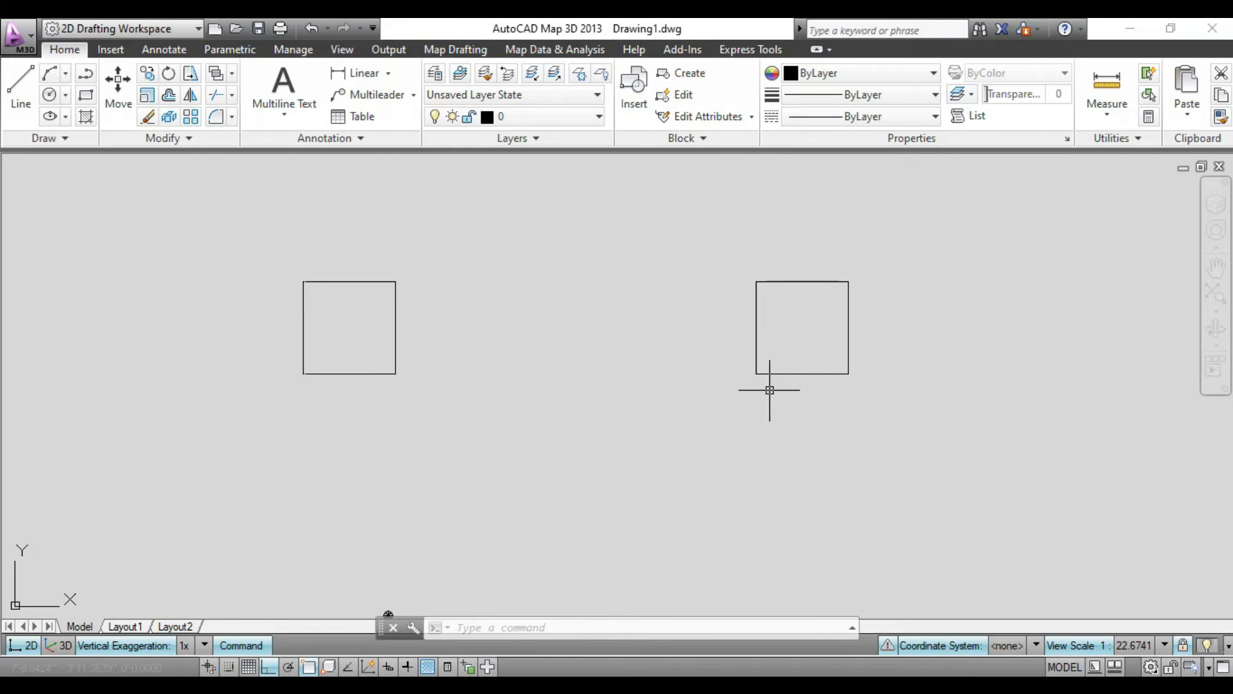
text(m)
key(Return)
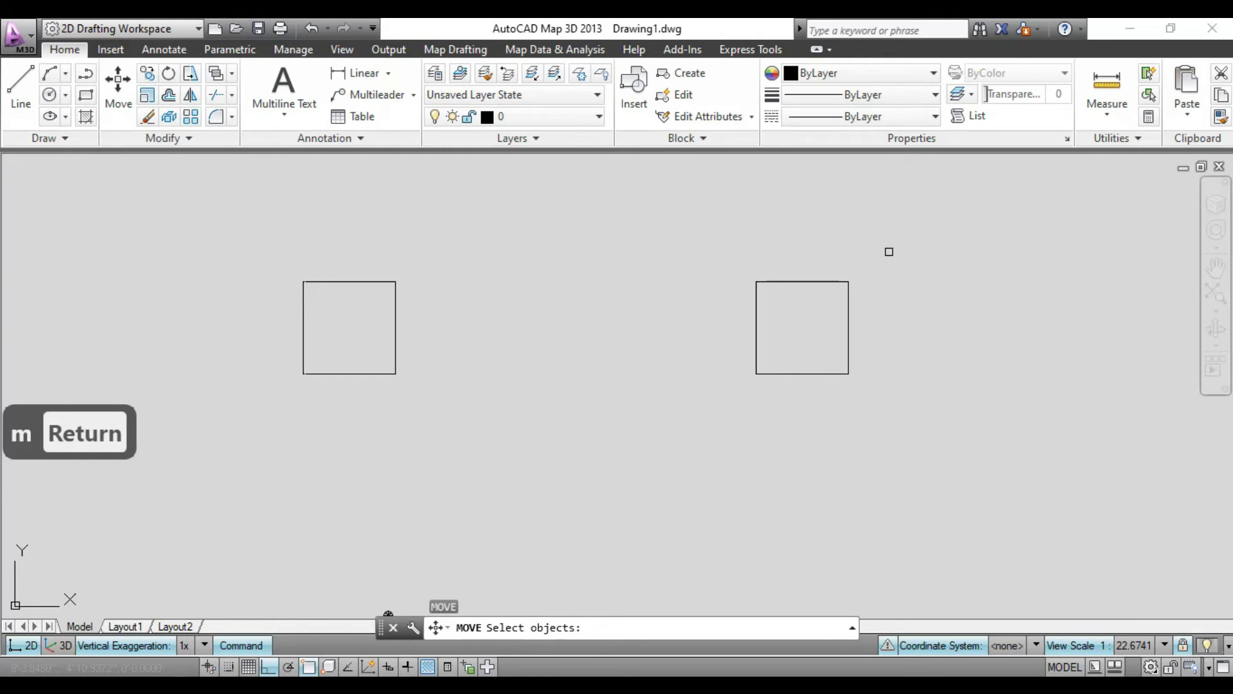
click(275, 253)
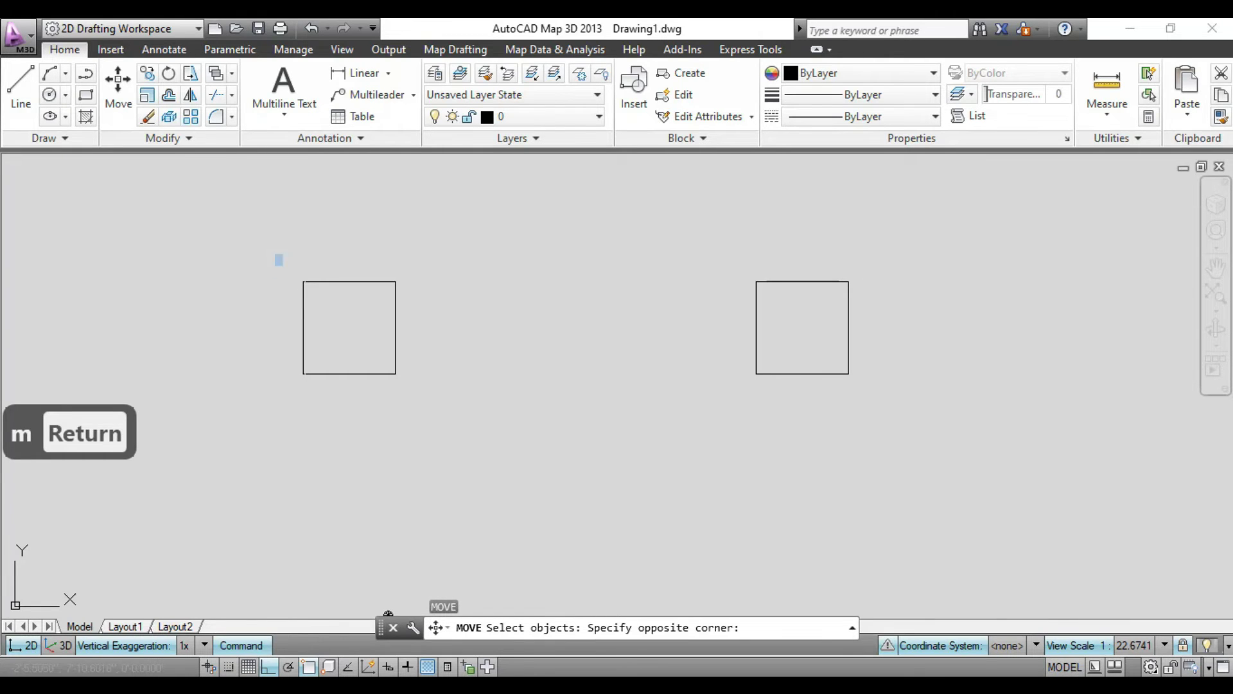
click(423, 438)
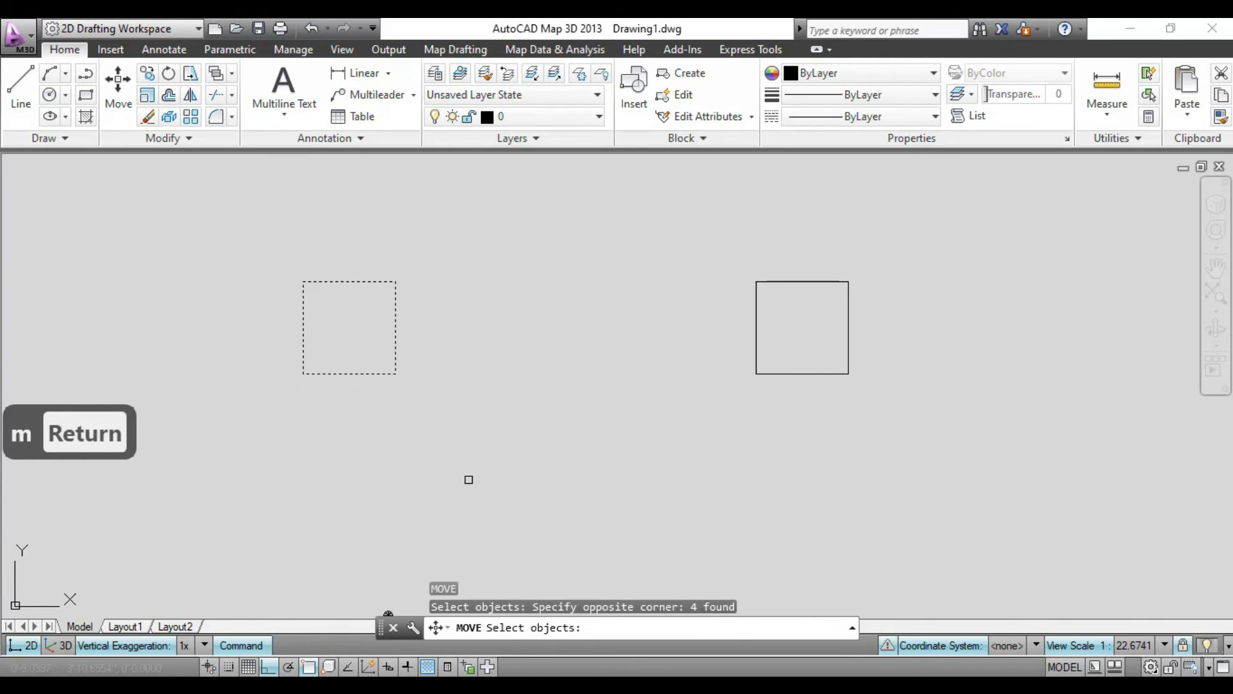
key(Return)
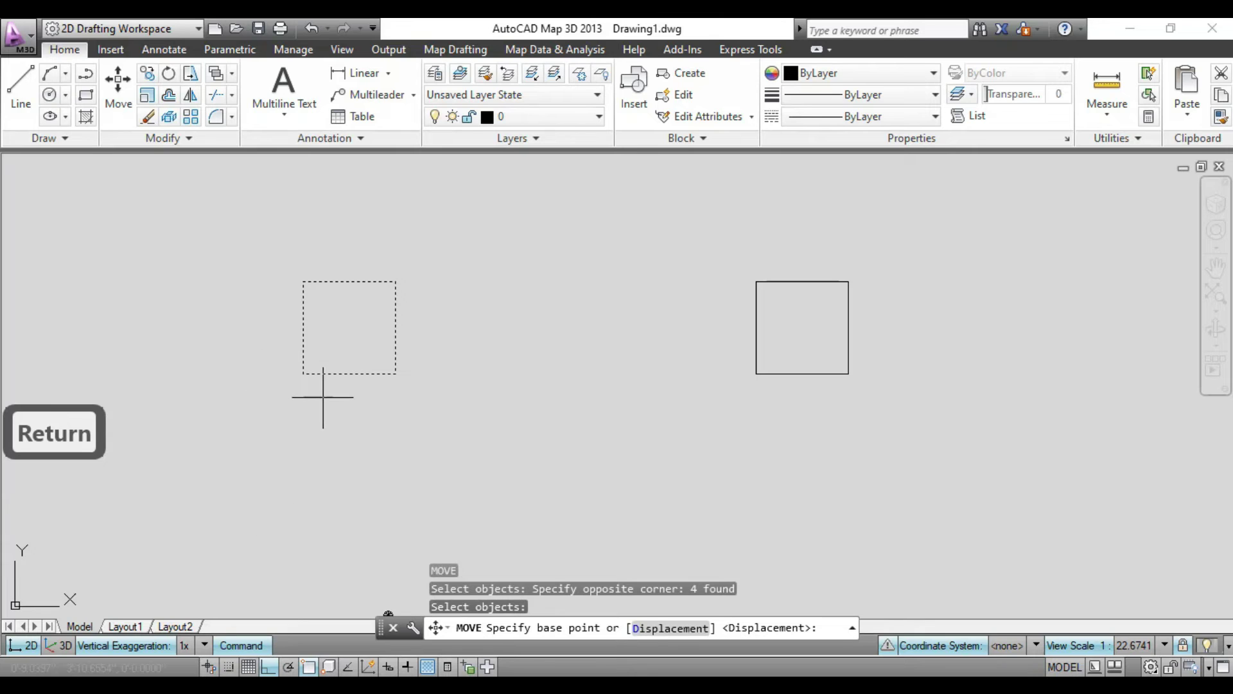
click(303, 373)
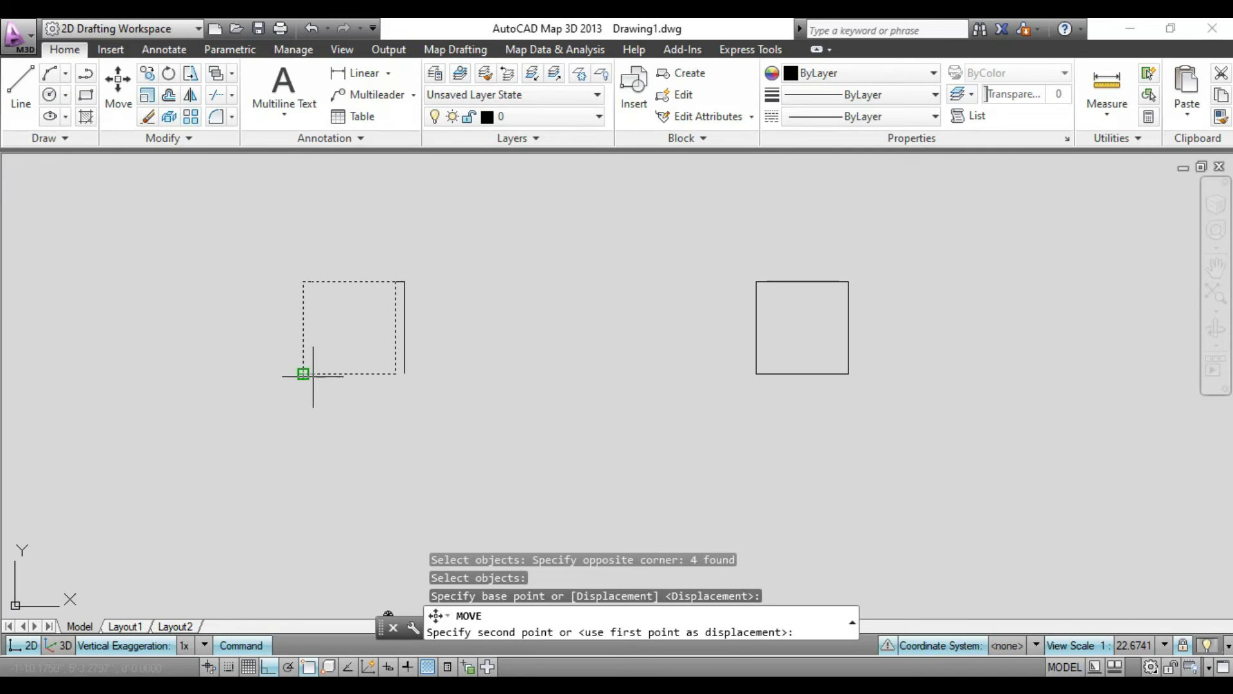
key(Escape)
key(Escape)
key(Escape)
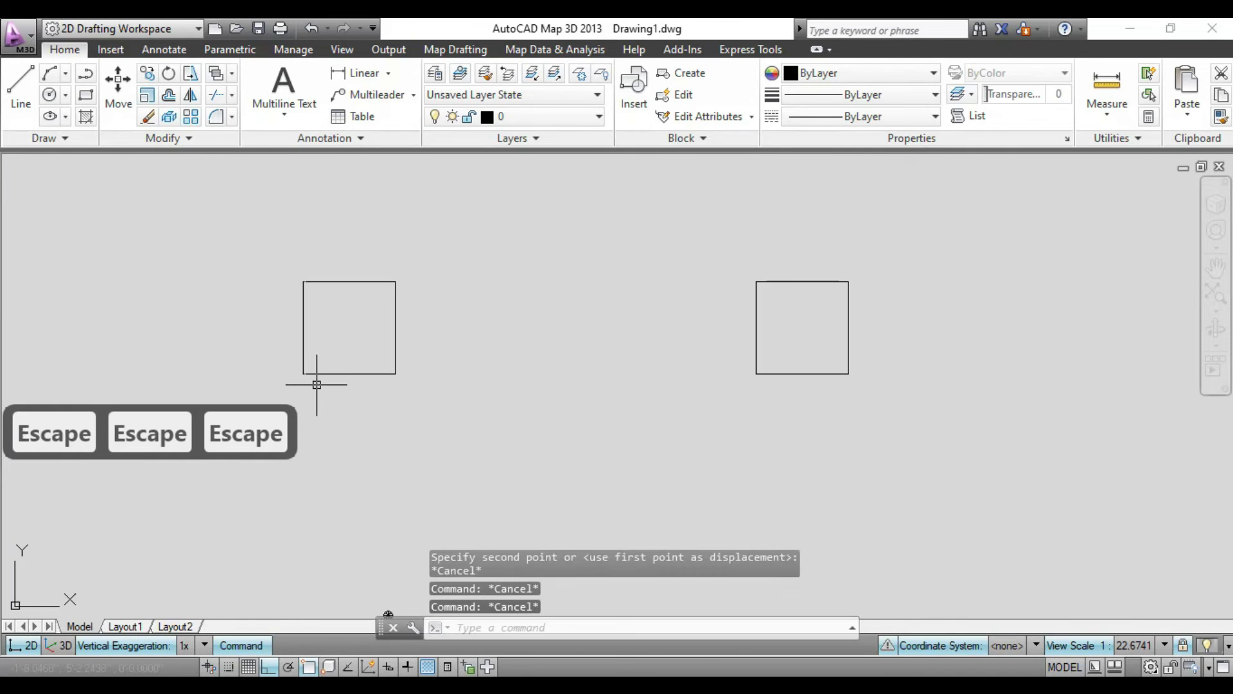
Step: Move the original left-hand square 1' horizontally to the right, using a base point picked in the empty space below and left of it
scroll(318, 382, up, 6)
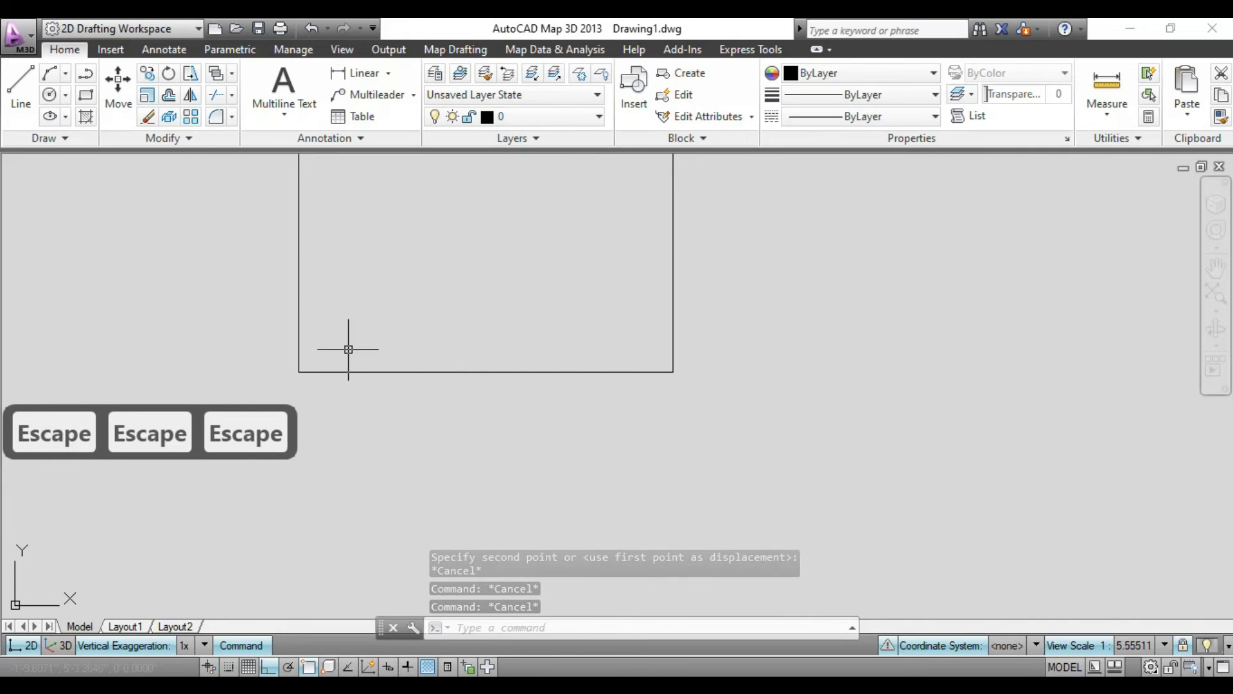
scroll(523, 363, down, 4)
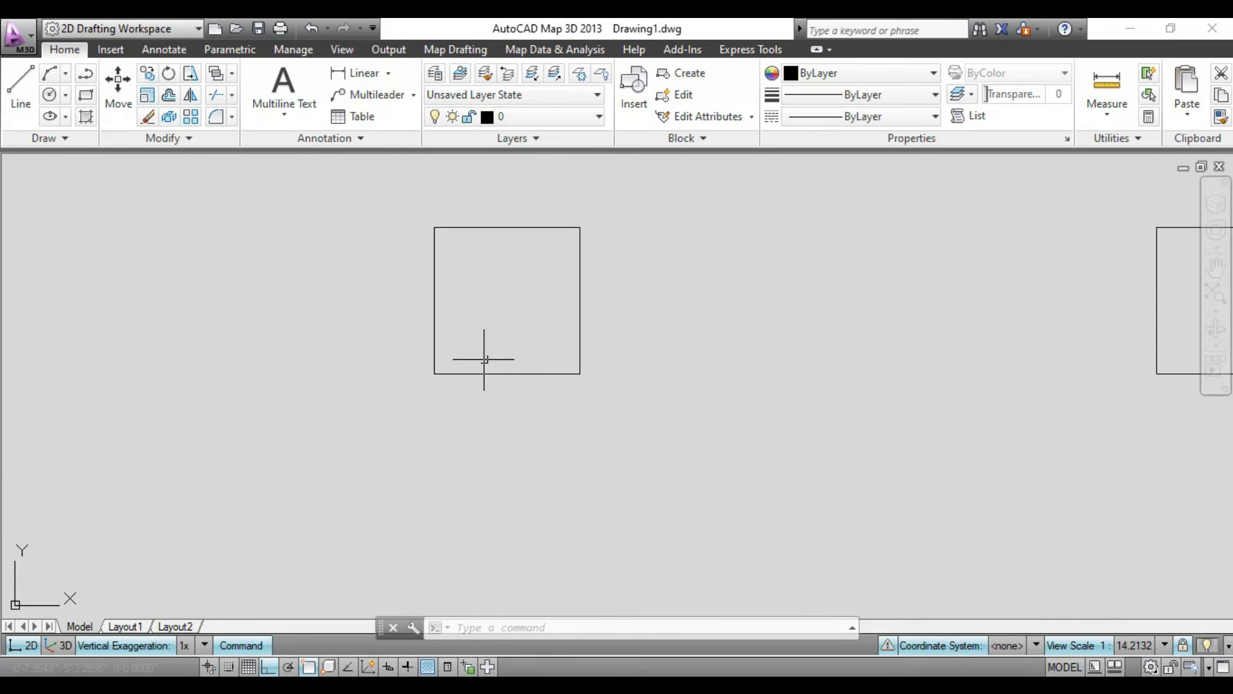
text(m)
key(Return)
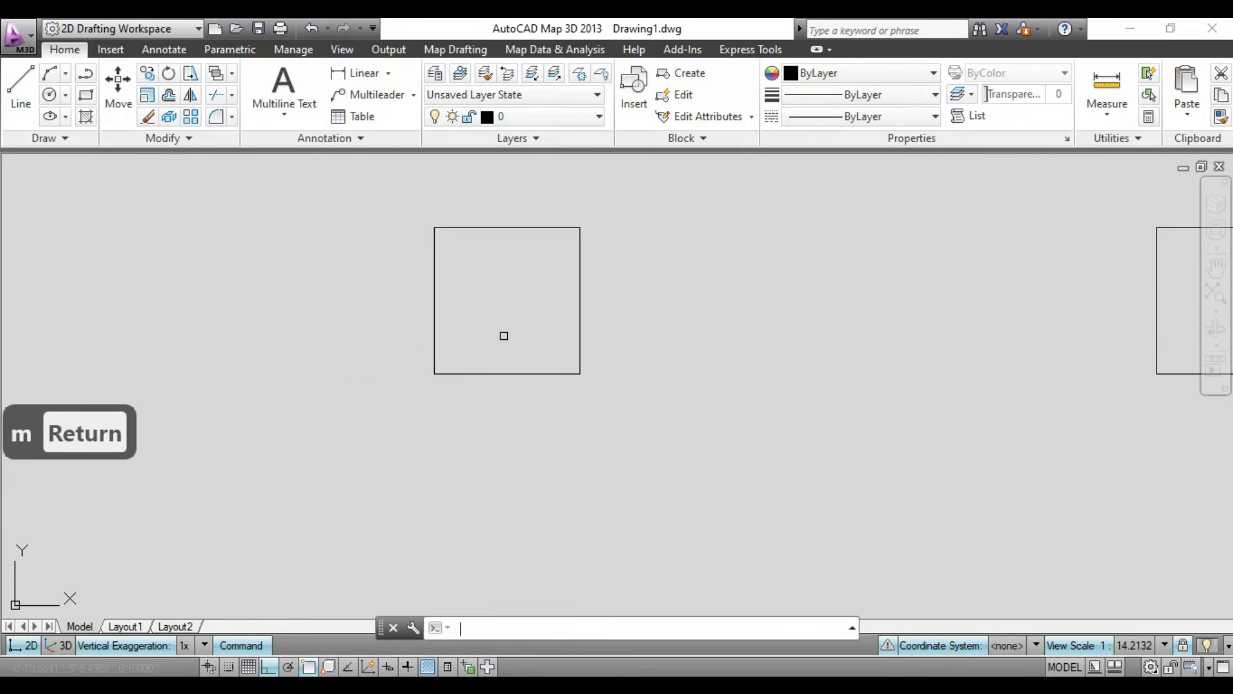
click(603, 209)
click(382, 478)
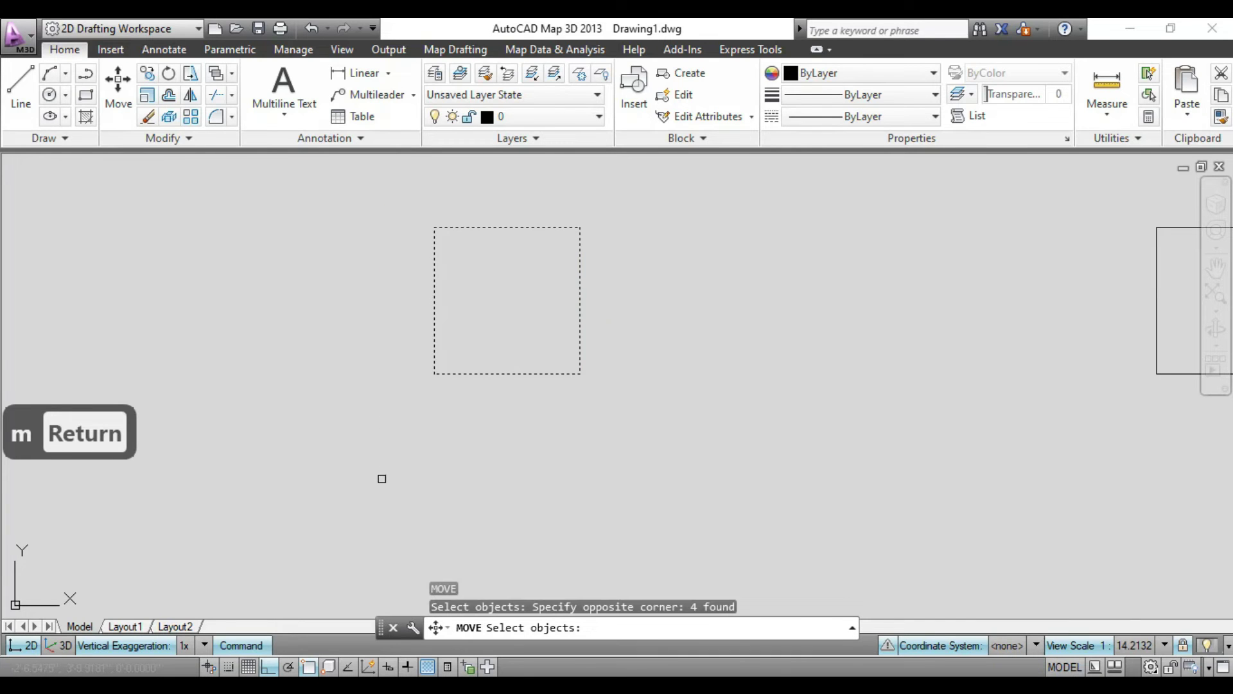
key(Return)
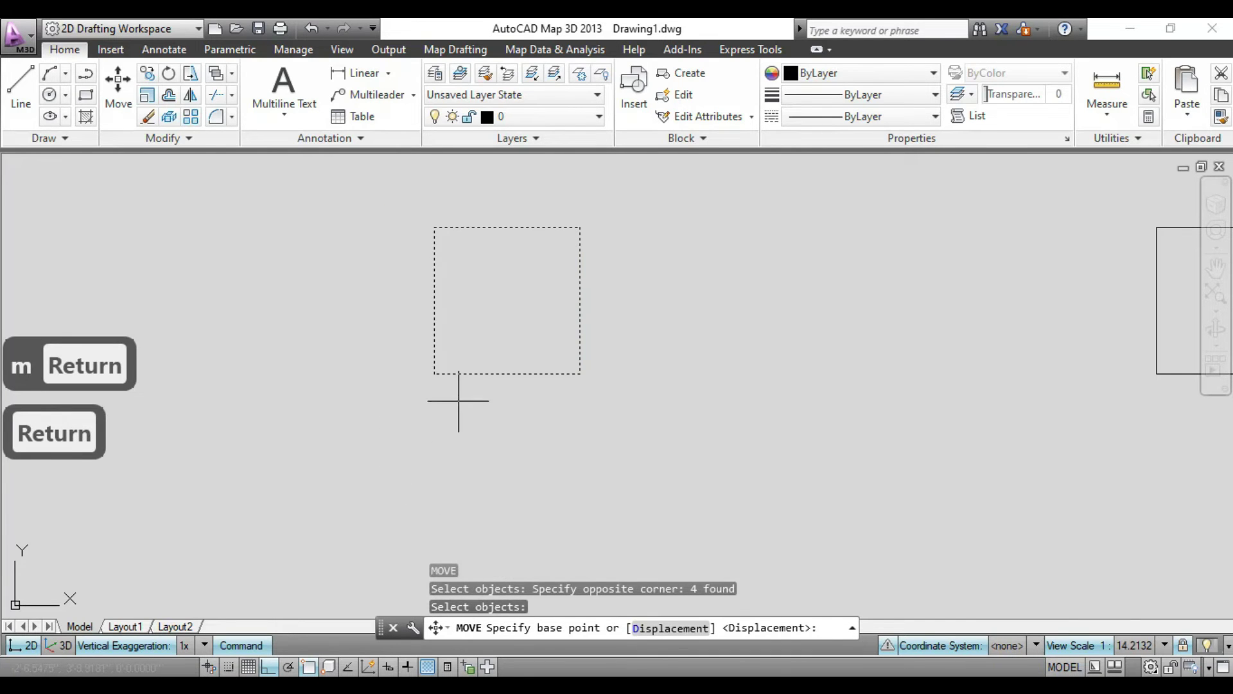
click(342, 439)
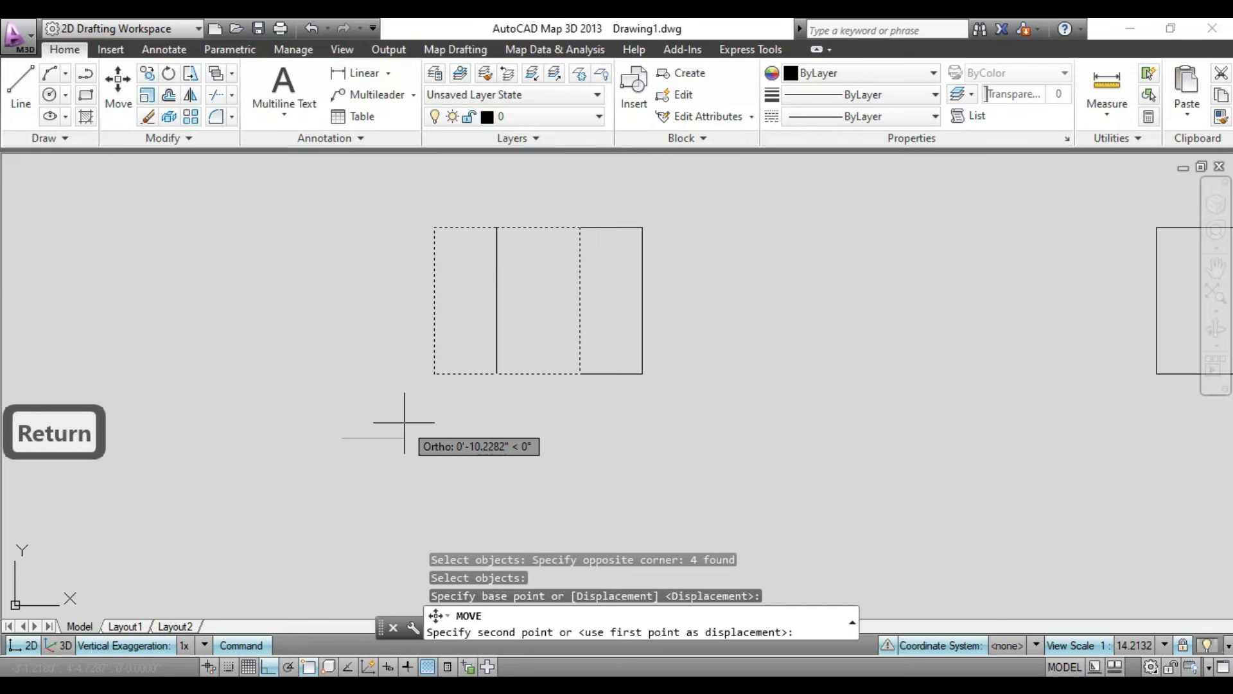
text(1')
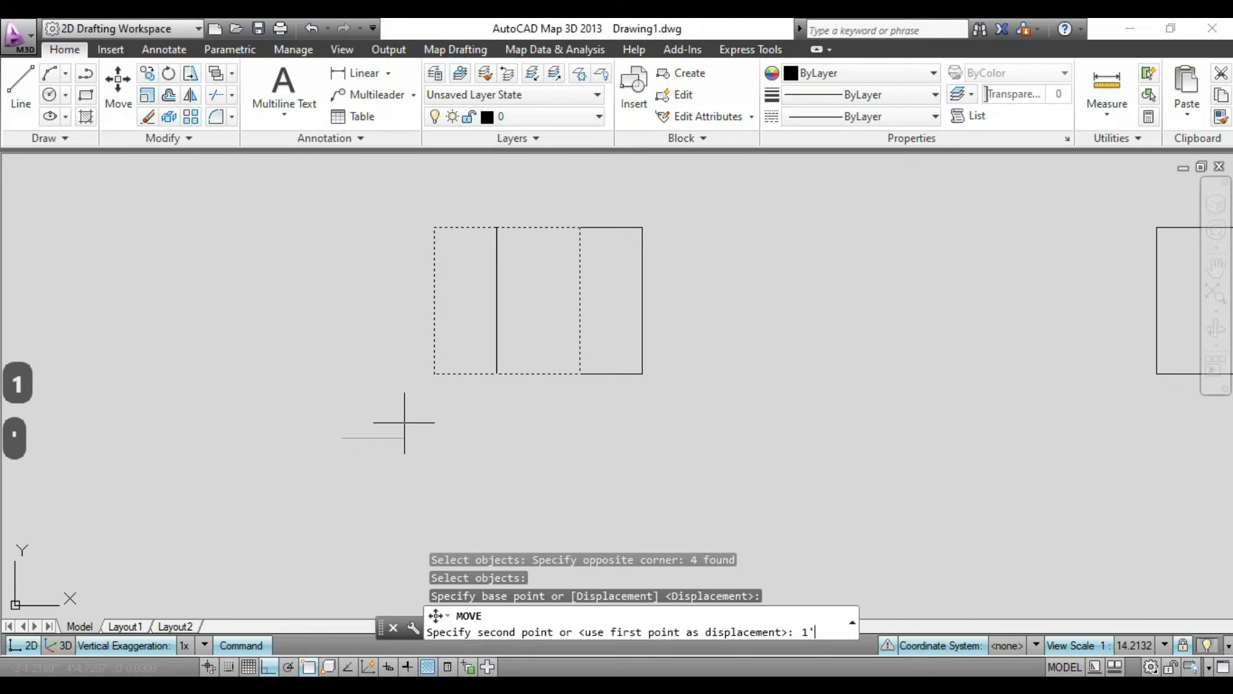
key(Return)
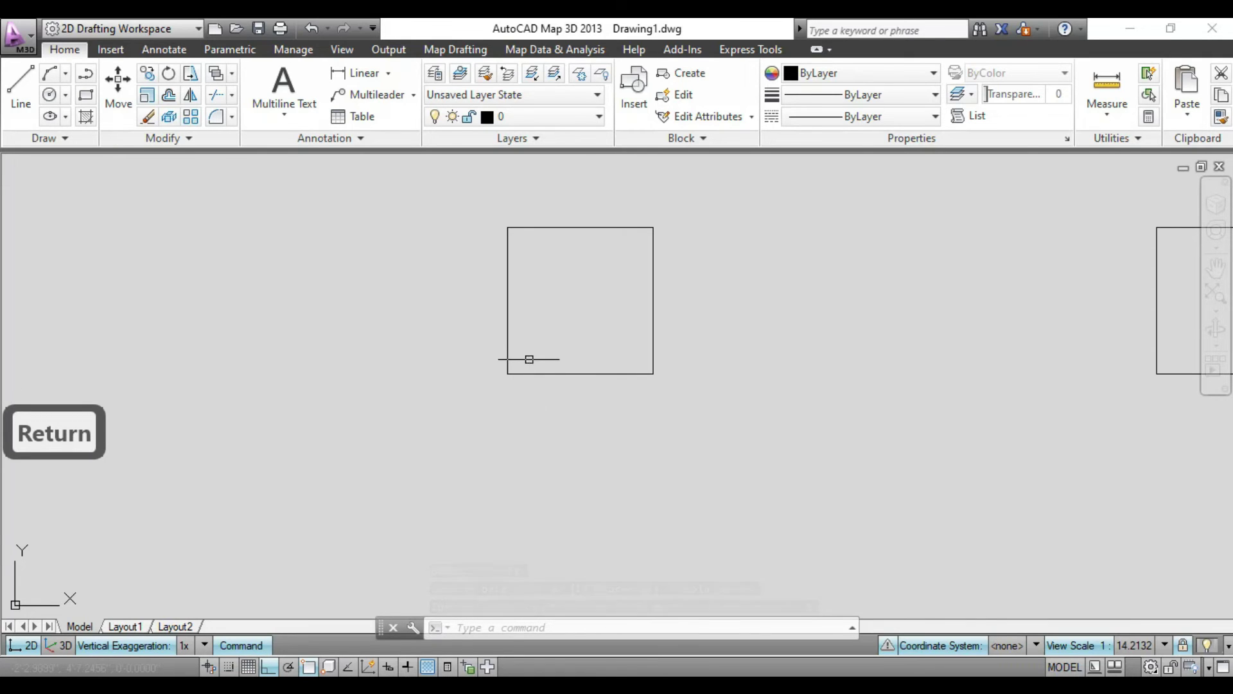
Step: Erase all objects in the drawing
scroll(518, 417, down, 1)
scroll(518, 417, down, 3)
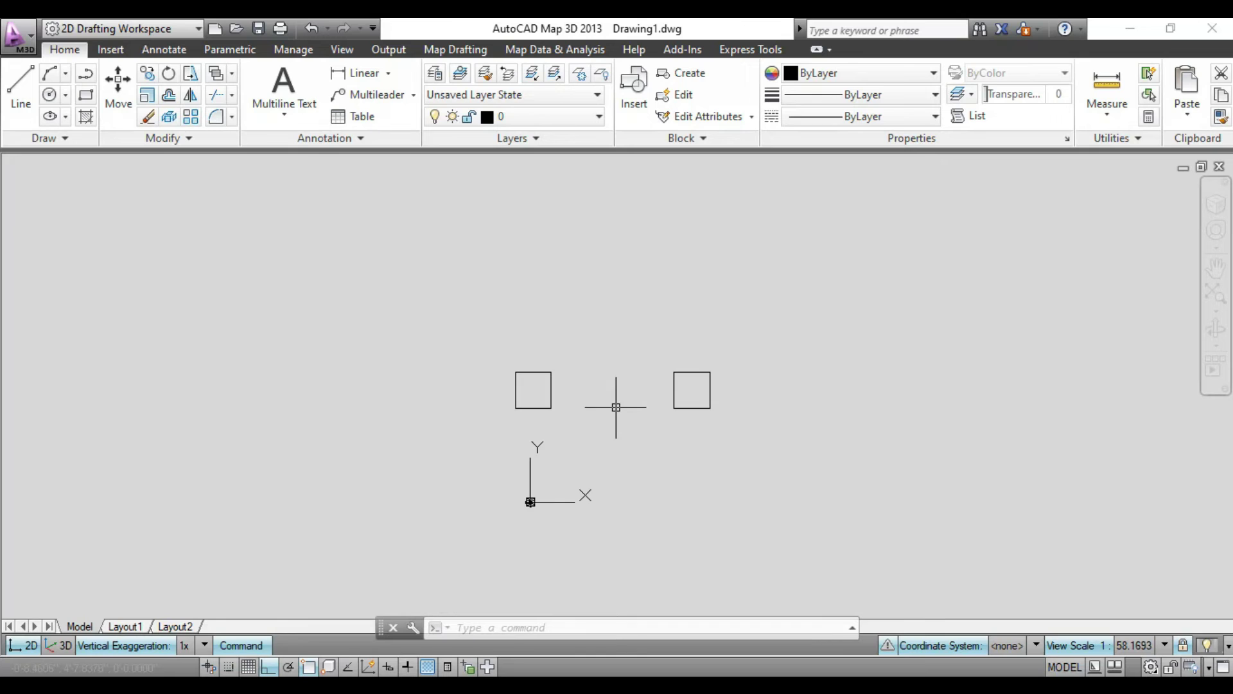
key(F9)
text(e)
key(Return)
text(a)
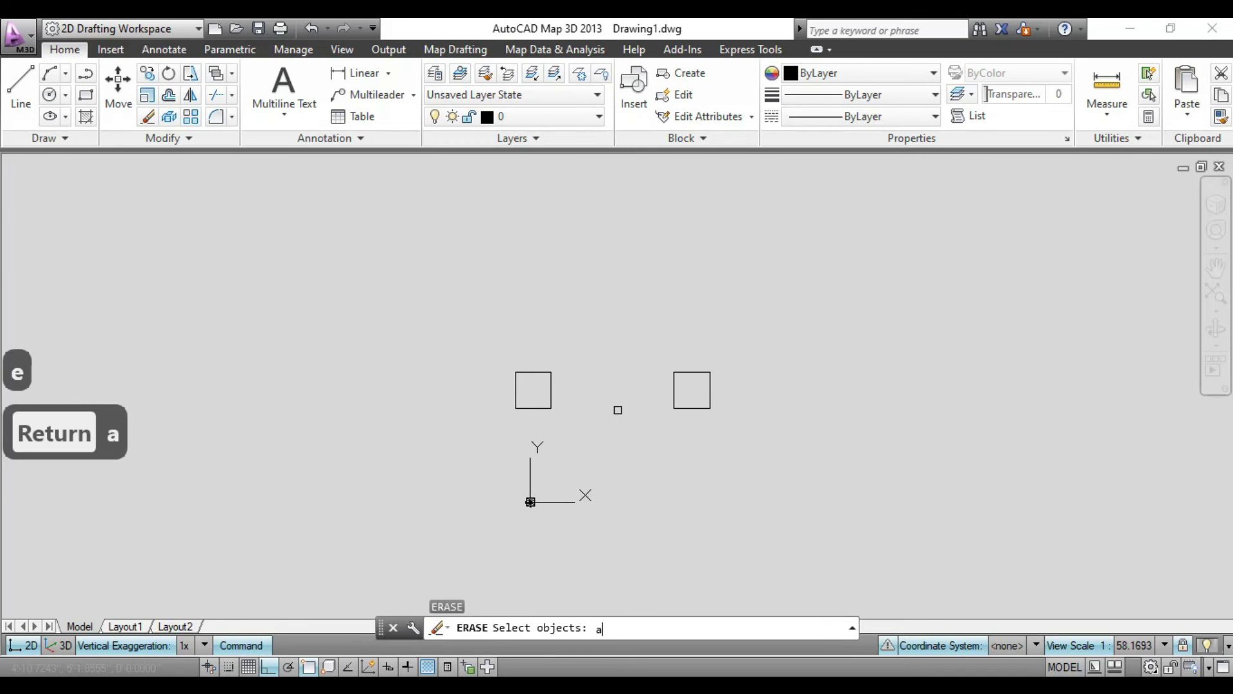
text(ll)
key(Return)
key(Return)
Step: Zoom to the whole drawing area and leave the repeated Zoom command
text(z)
key(Return)
text(all)
key(Return)
key(Return)
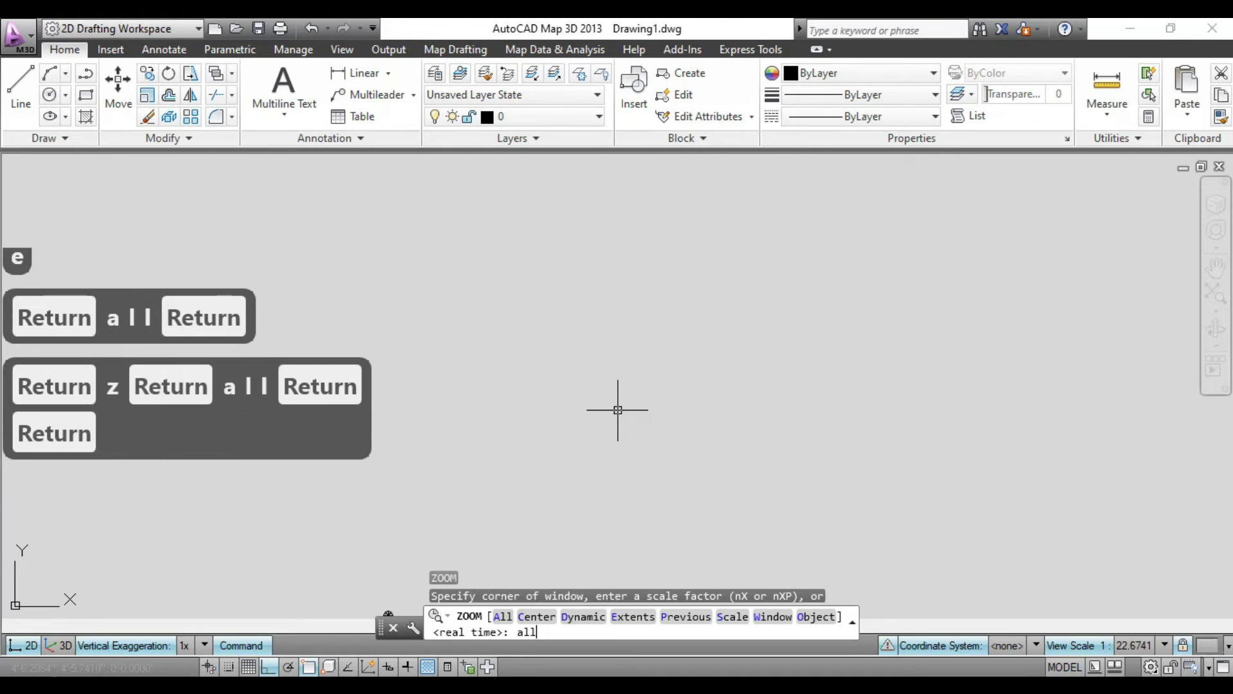
key(Escape)
key(Escape)
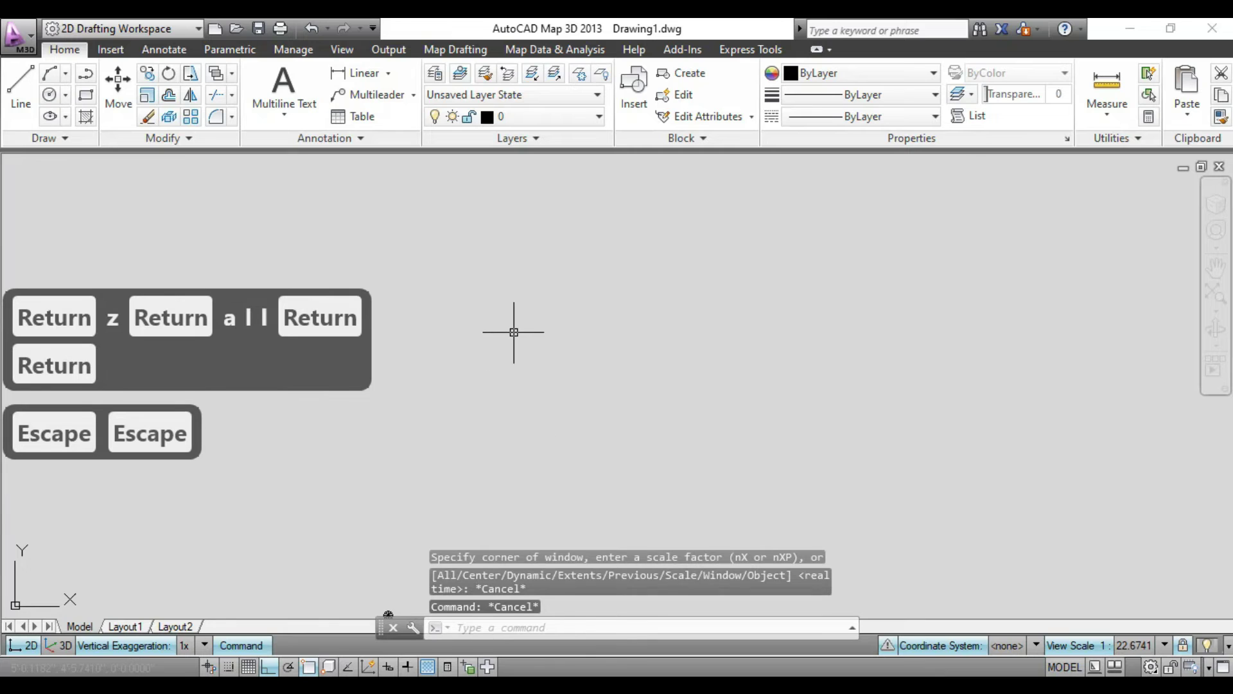
Step: Draw a closed triangle with a vertical right side and its third corner to the left, turning Ortho off for the two slanted sides
text(l)
key(Return)
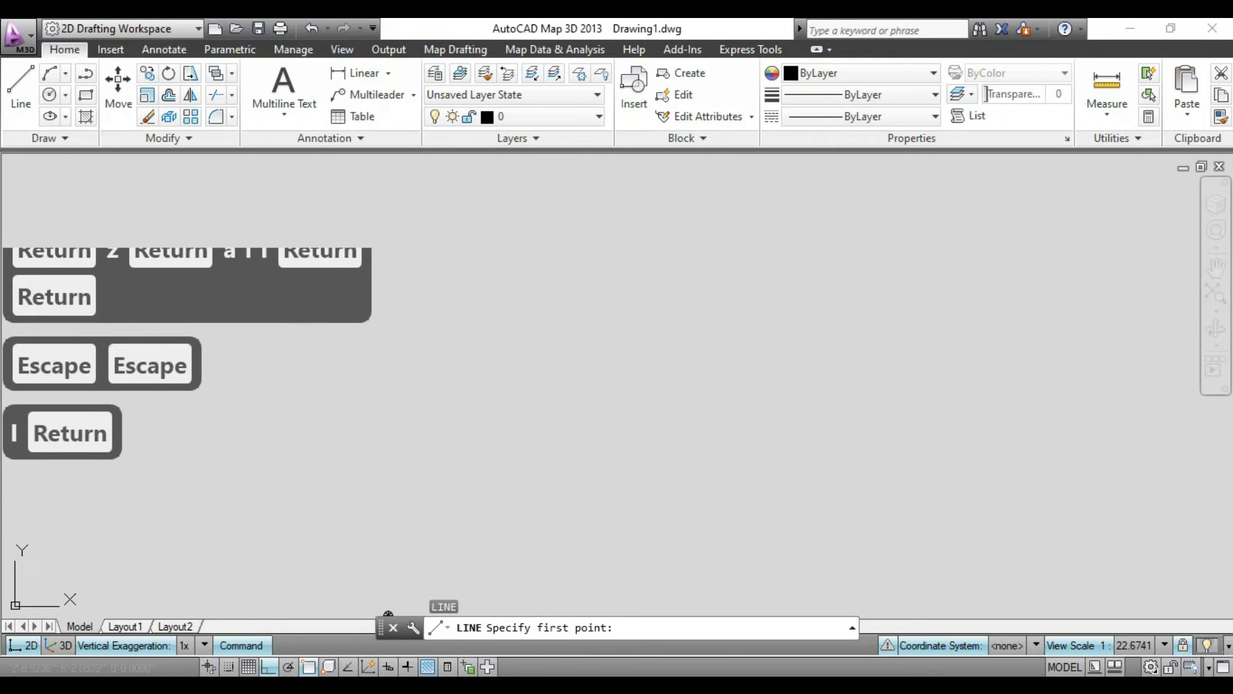
click(395, 305)
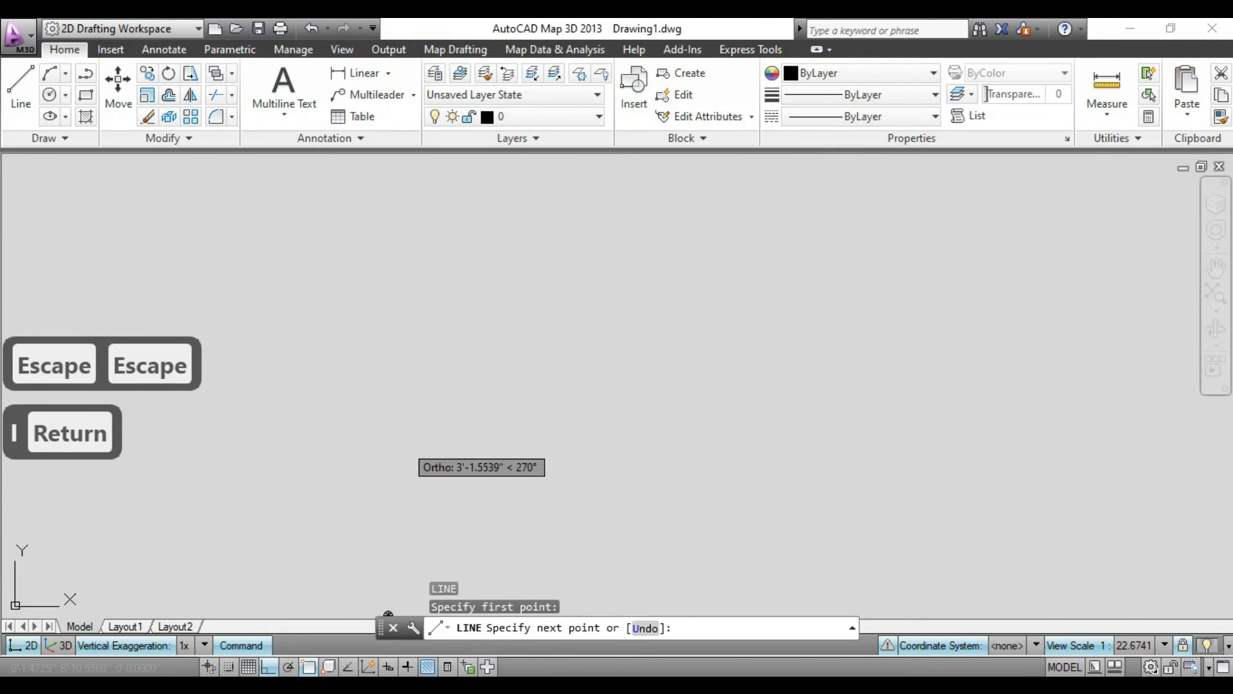
click(404, 479)
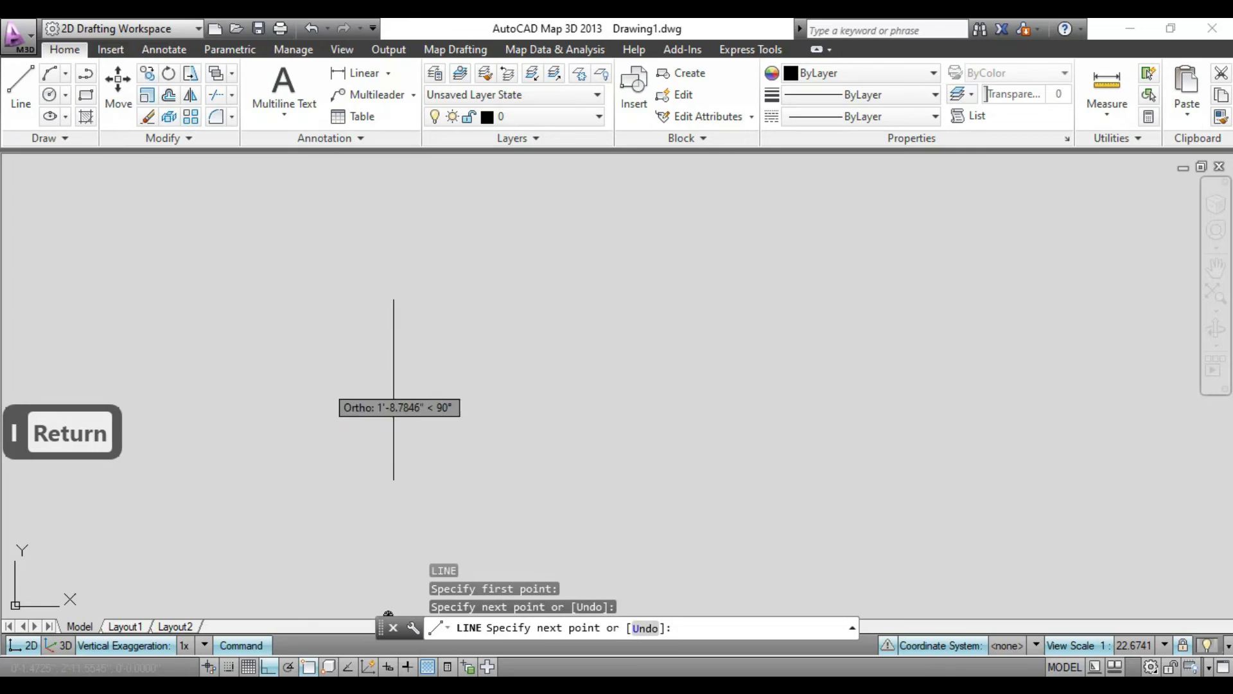
click(341, 334)
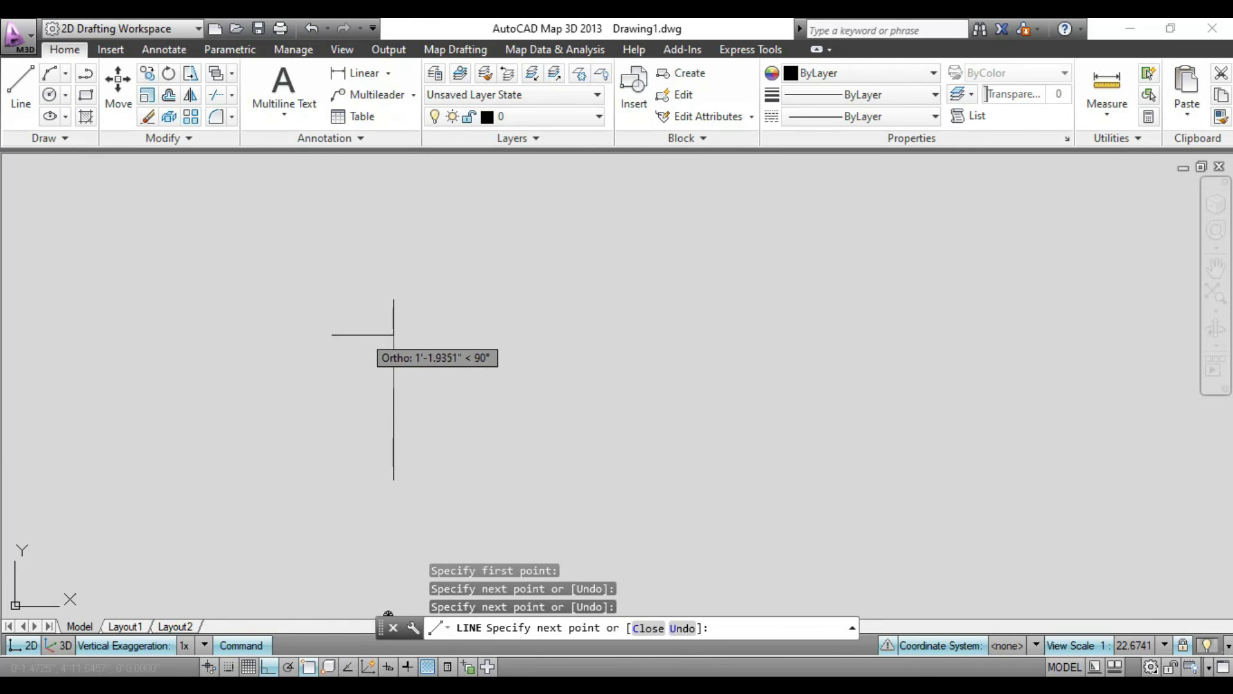
key(ctrl+z)
click(270, 668)
click(300, 410)
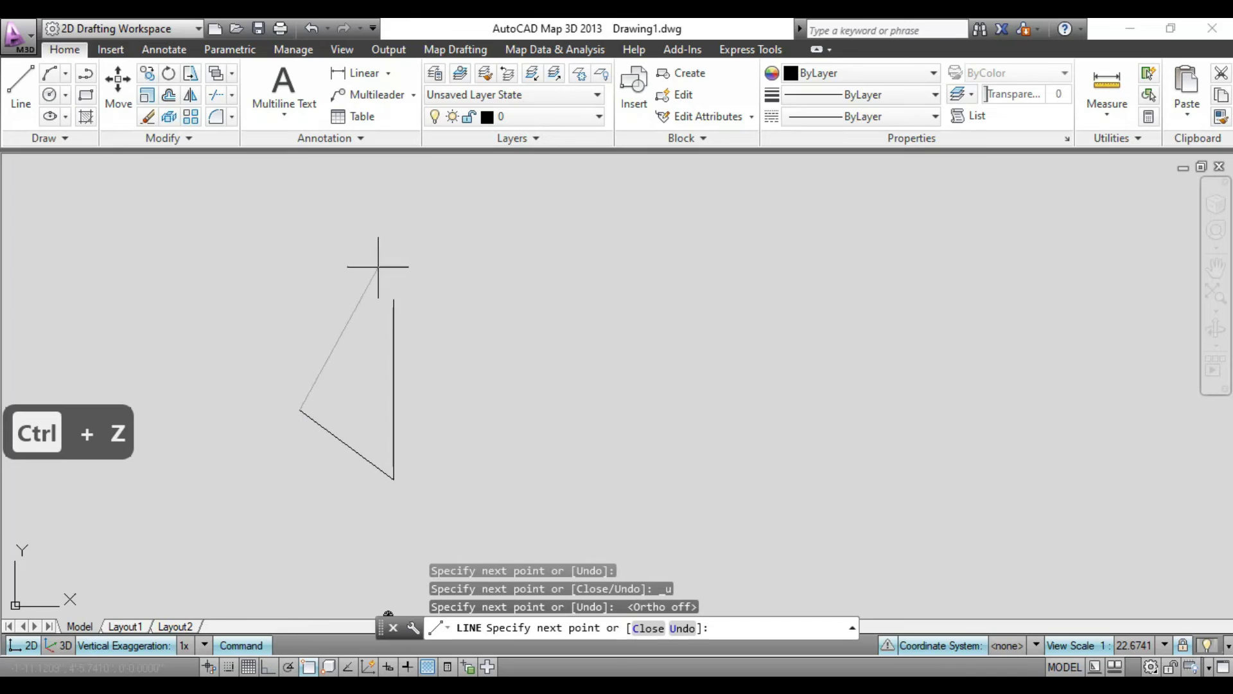
click(391, 301)
key(Return)
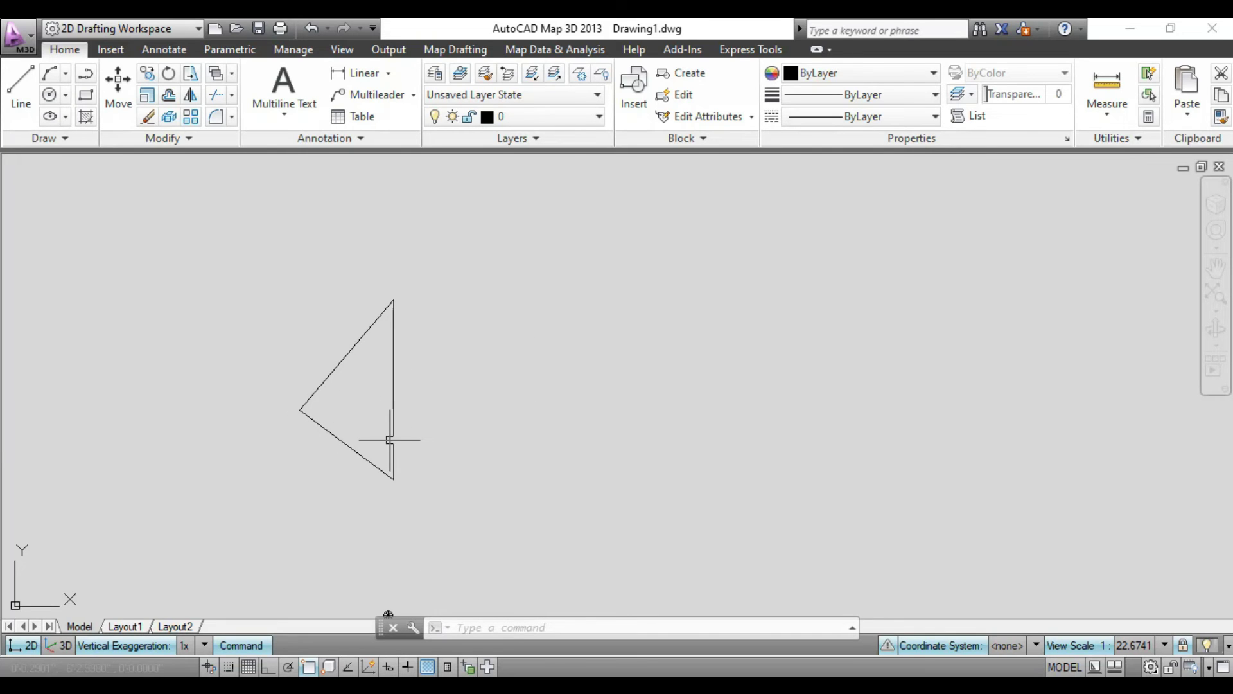
Step: Copy the triangle to the right, using a base point picked in the empty space below it
text(co)
key(Return)
click(446, 277)
click(254, 535)
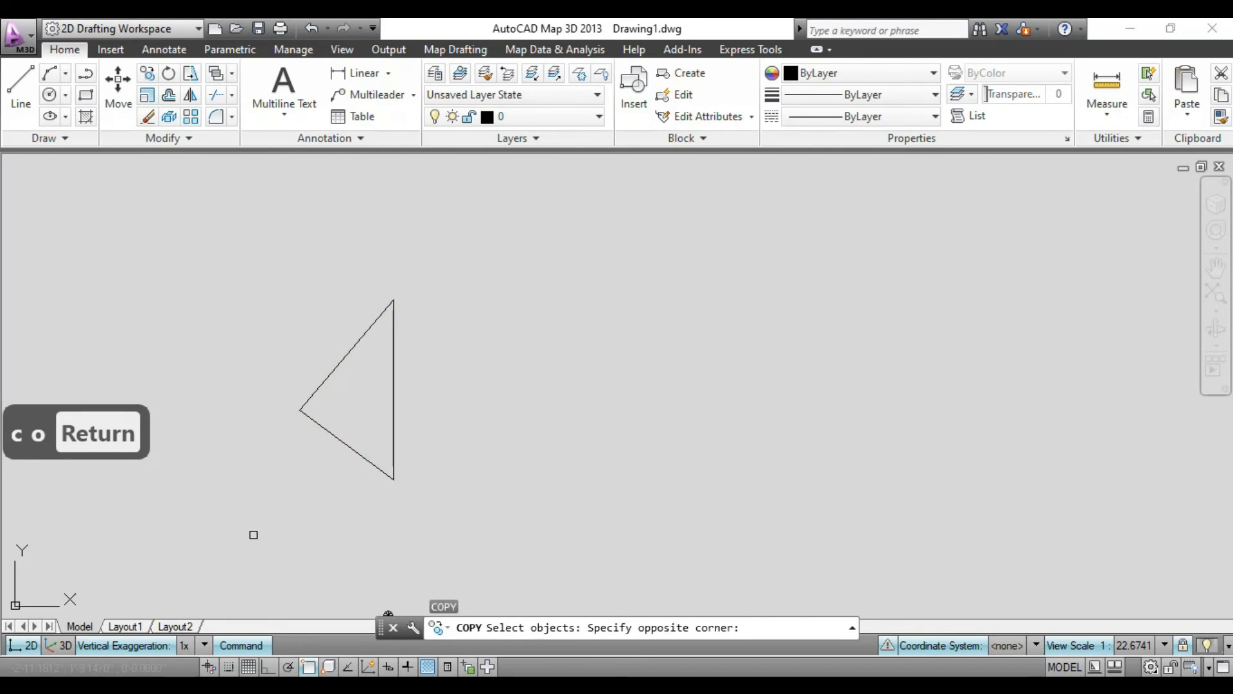
key(Return)
click(323, 512)
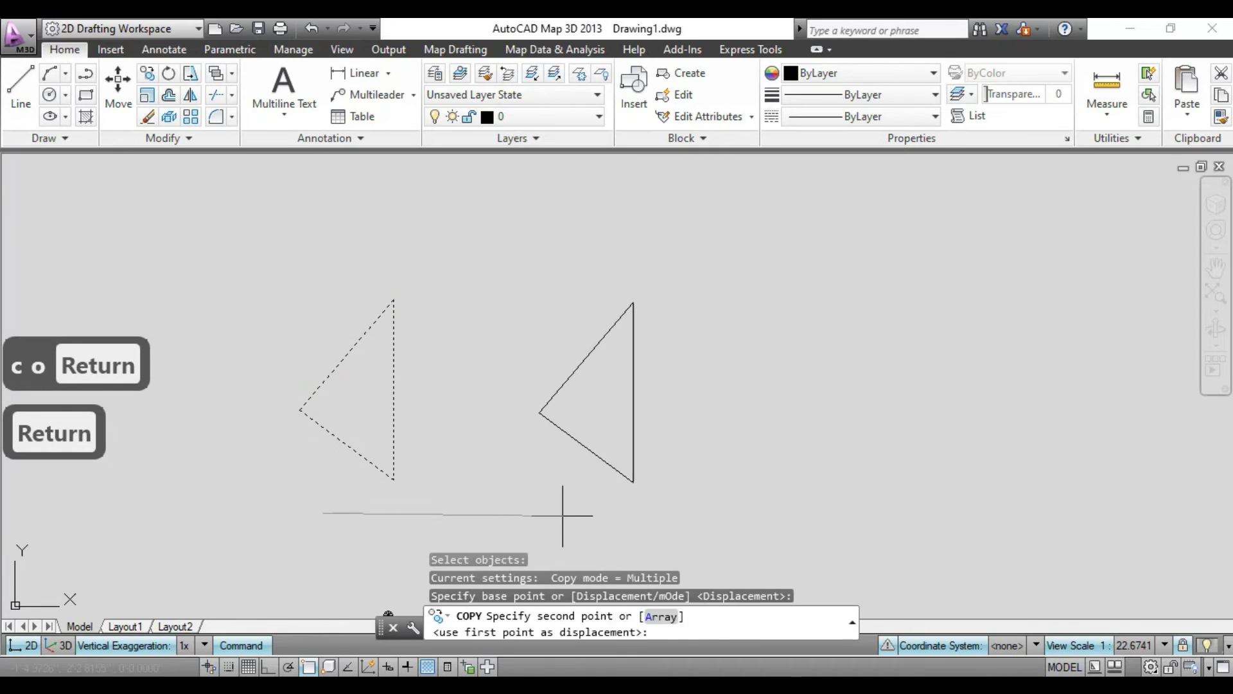
click(563, 515)
key(Return)
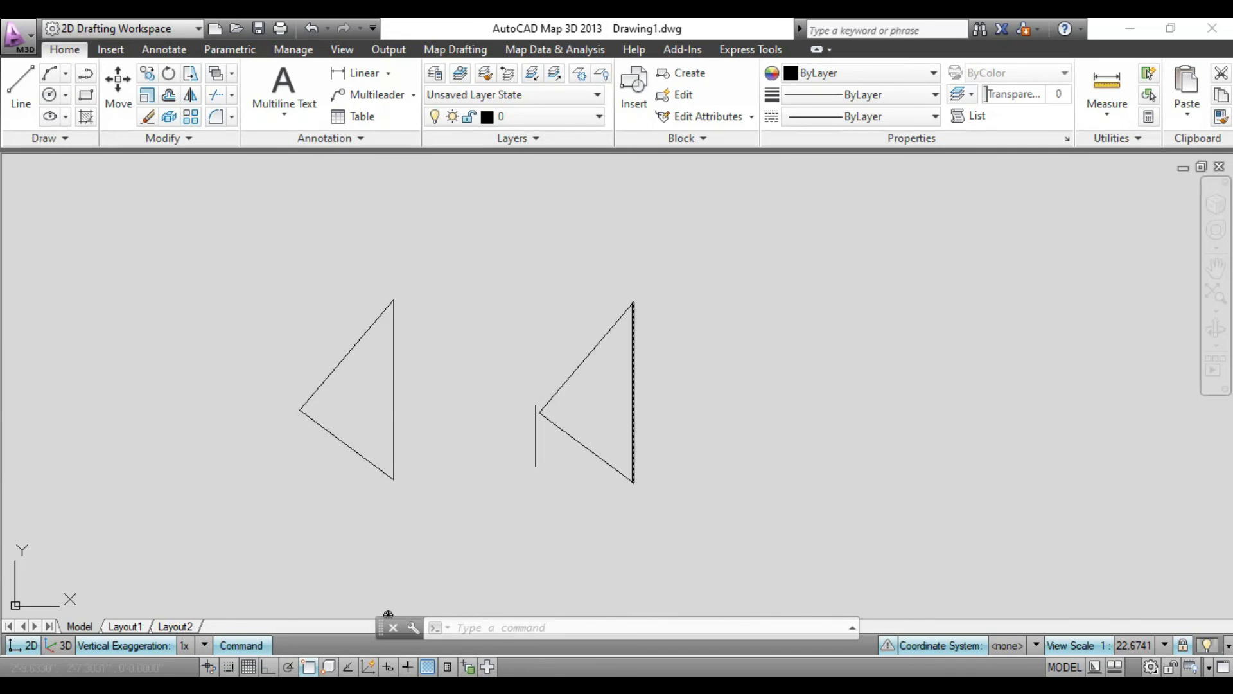
Step: Erase the copied triangle on the right, keeping the original
text(e)
key(Return)
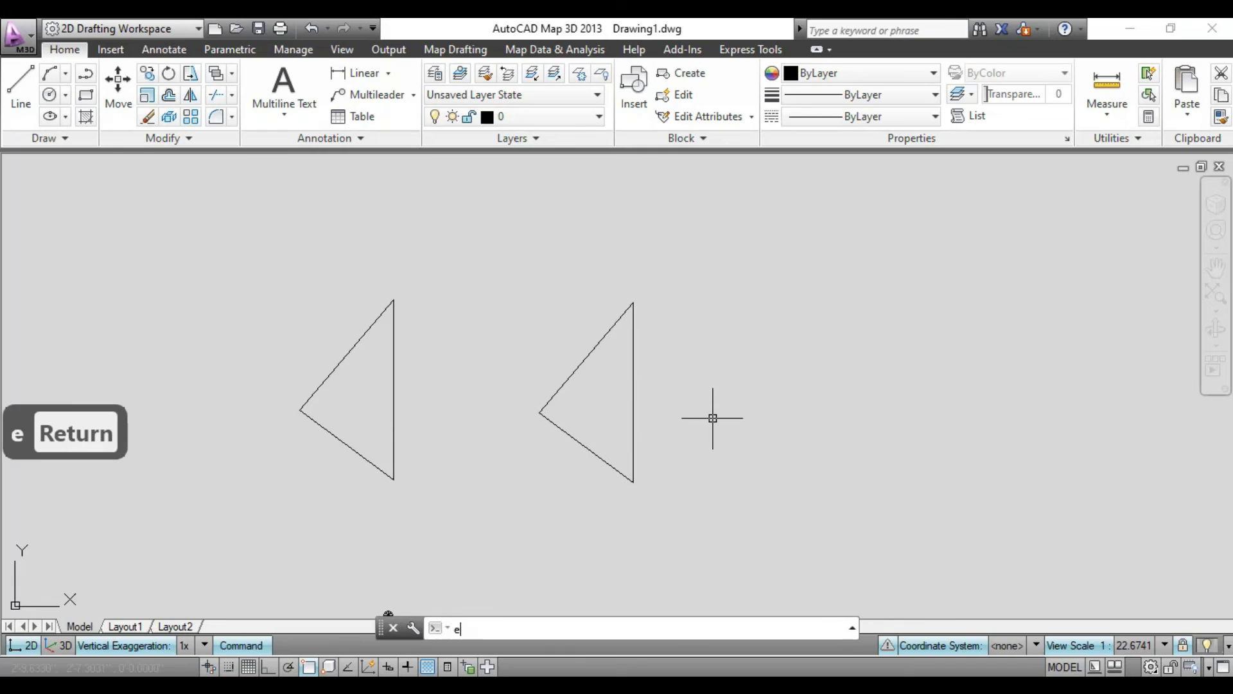
click(669, 275)
click(507, 511)
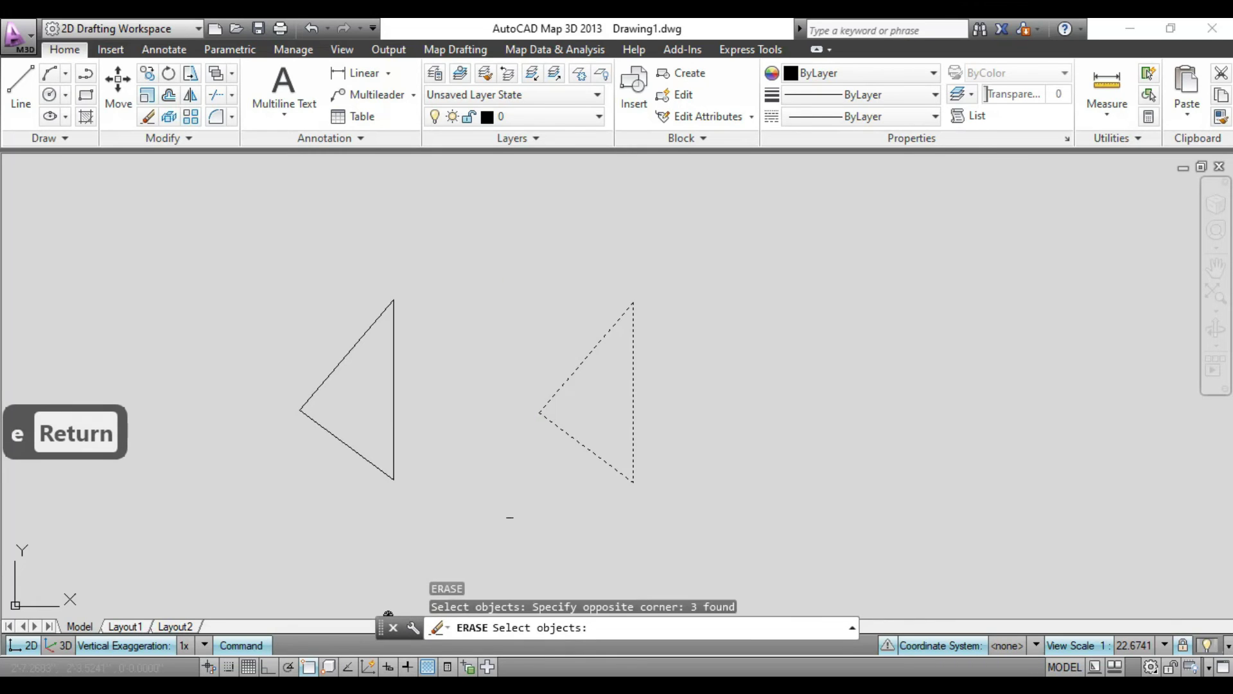
key(Return)
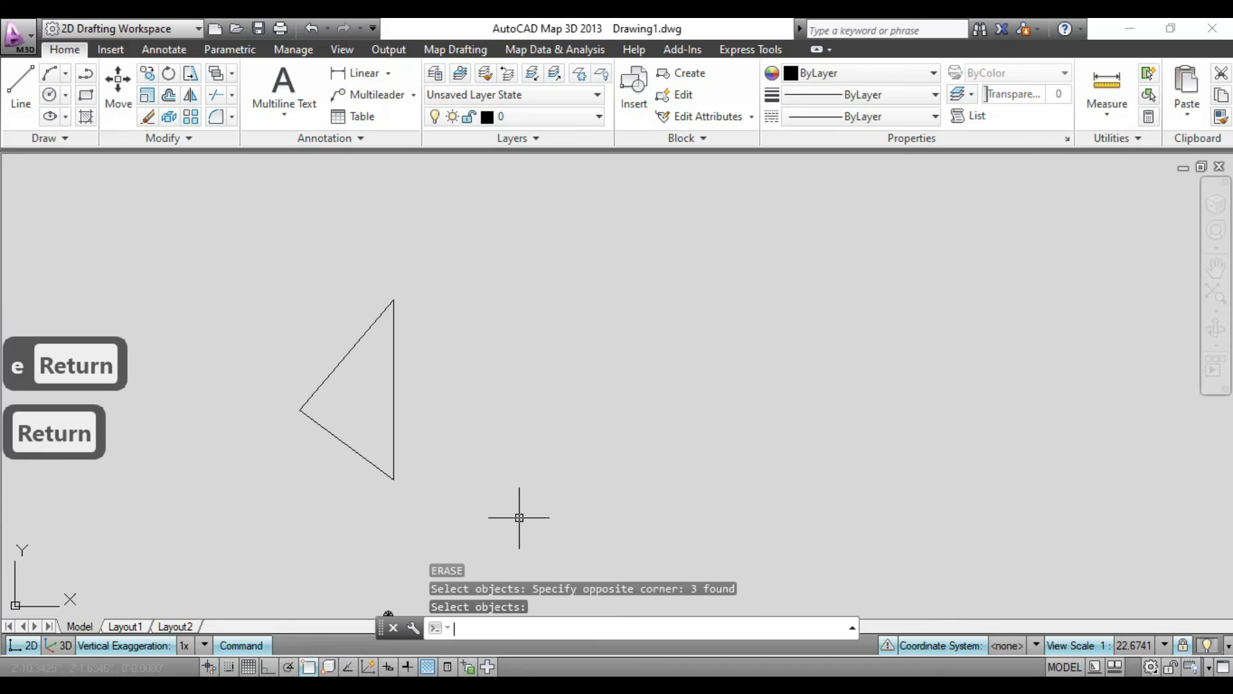
Step: Mirror the triangle across a vertical line to its right with Ortho on, erasing the source triangle, and undo the mirror
text(mi)
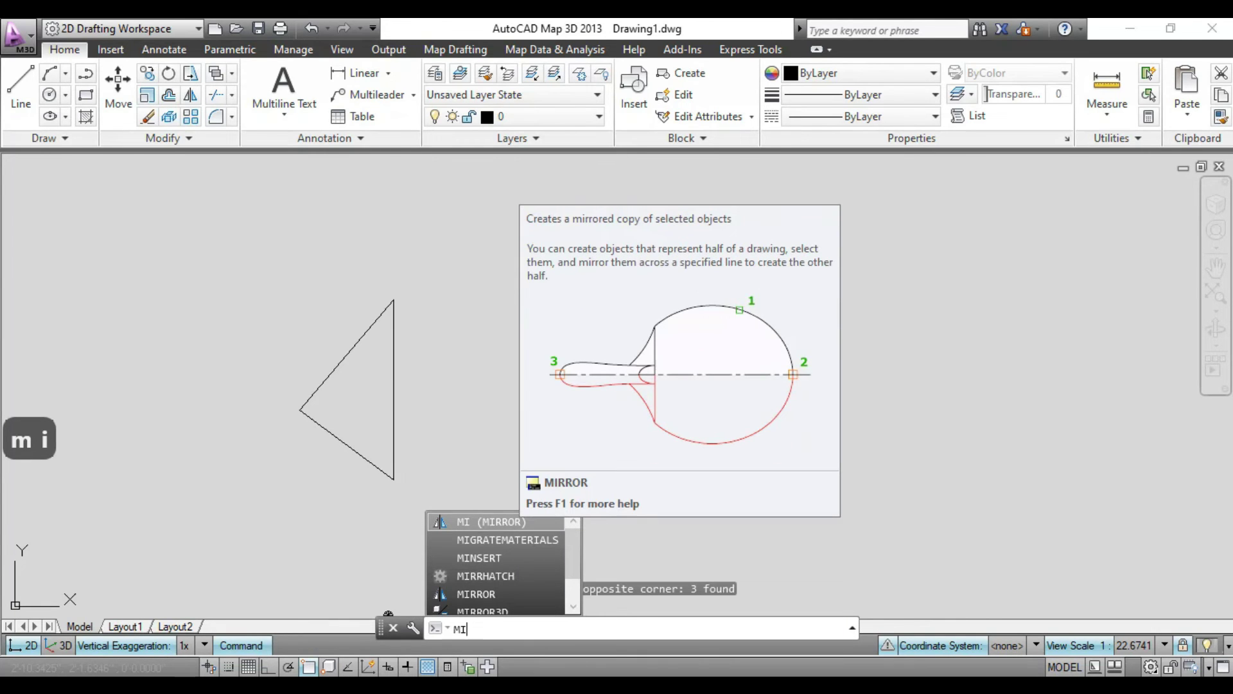
key(Return)
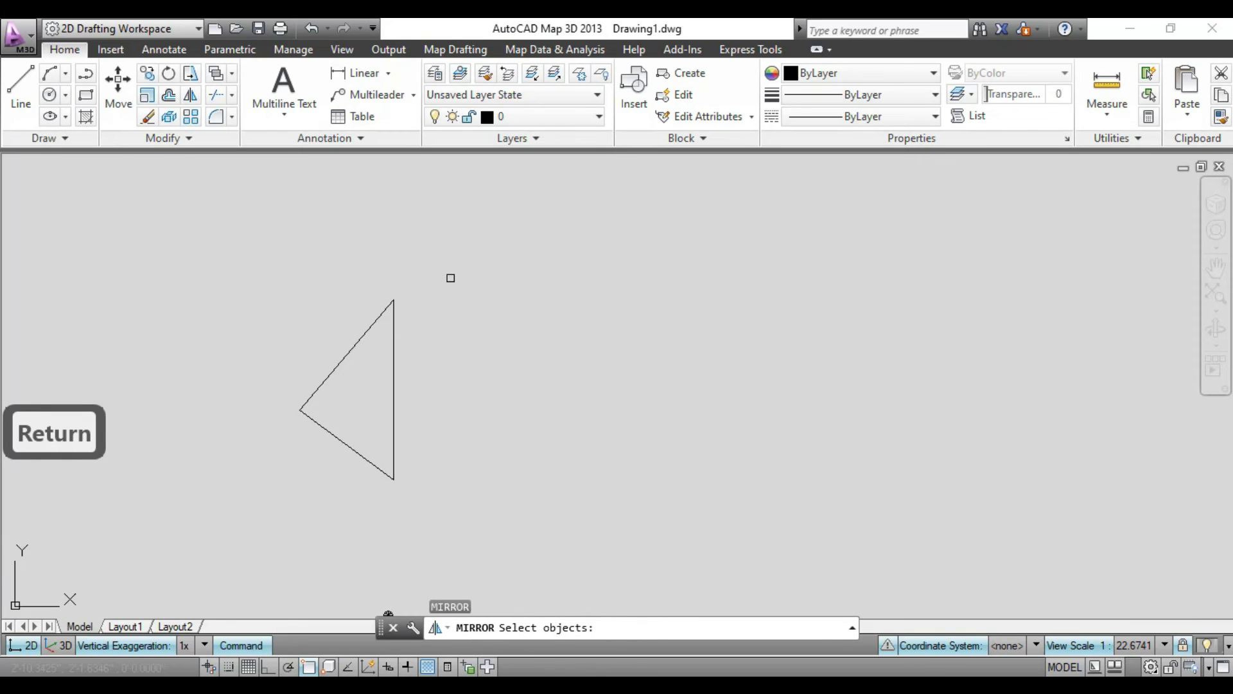
click(453, 256)
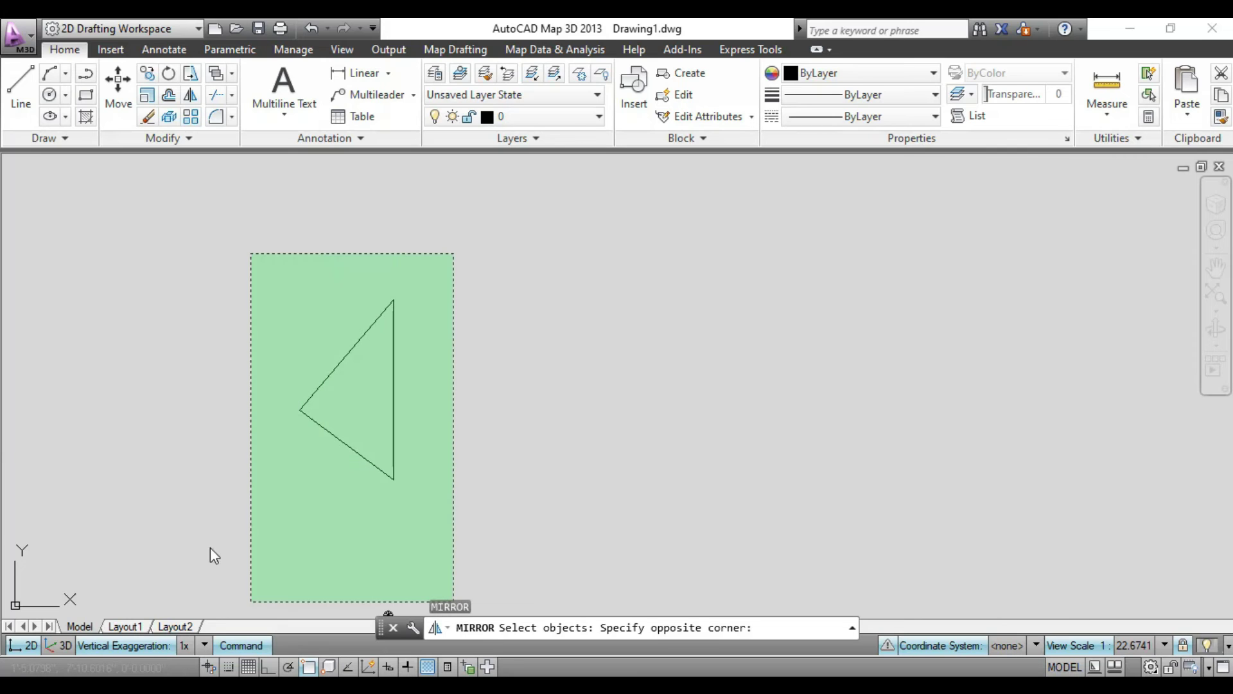
click(289, 535)
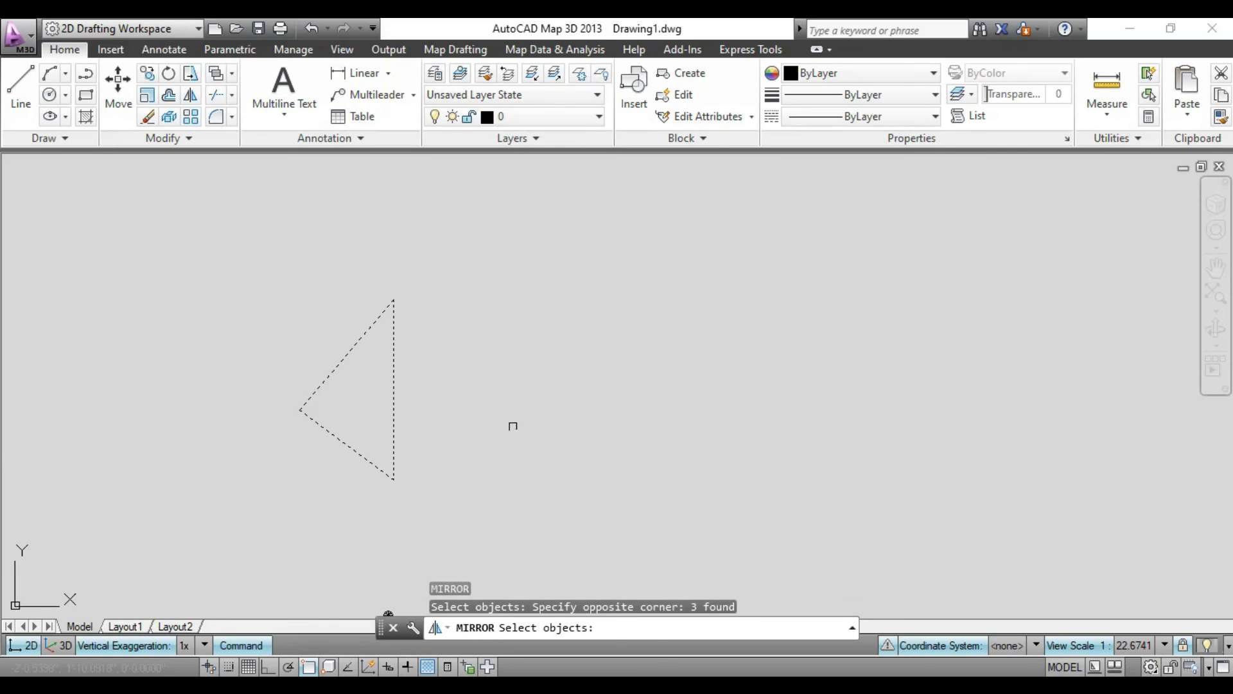
key(Return)
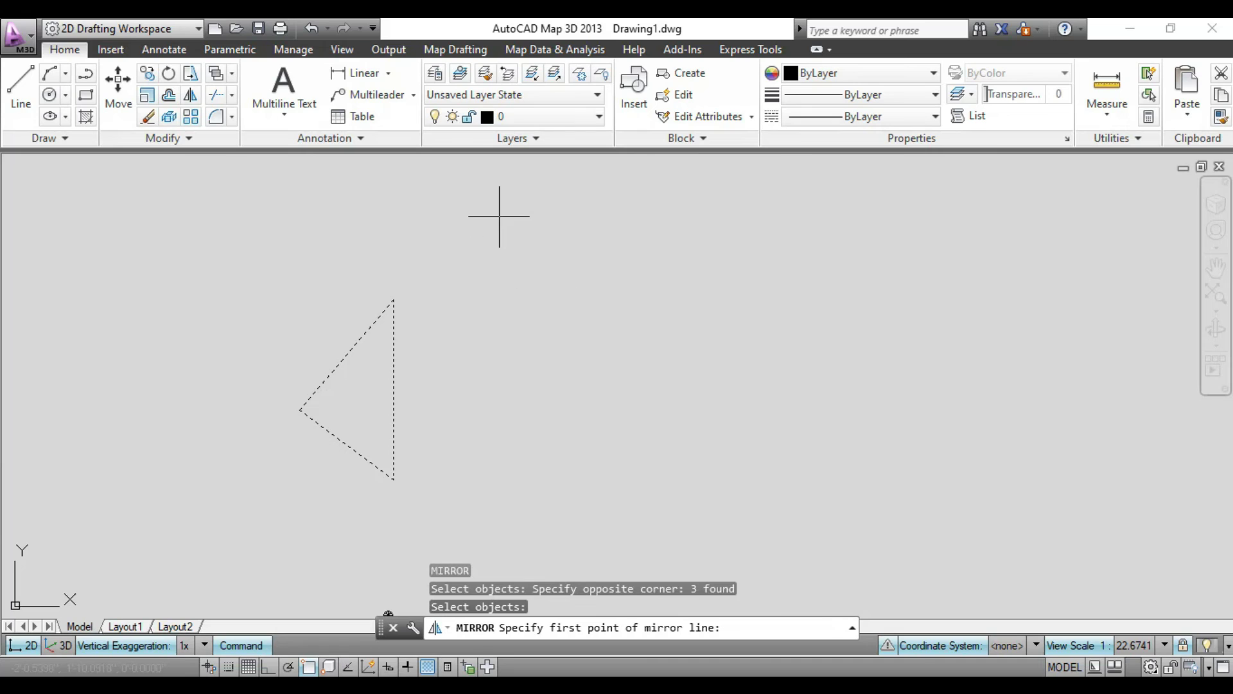
click(268, 667)
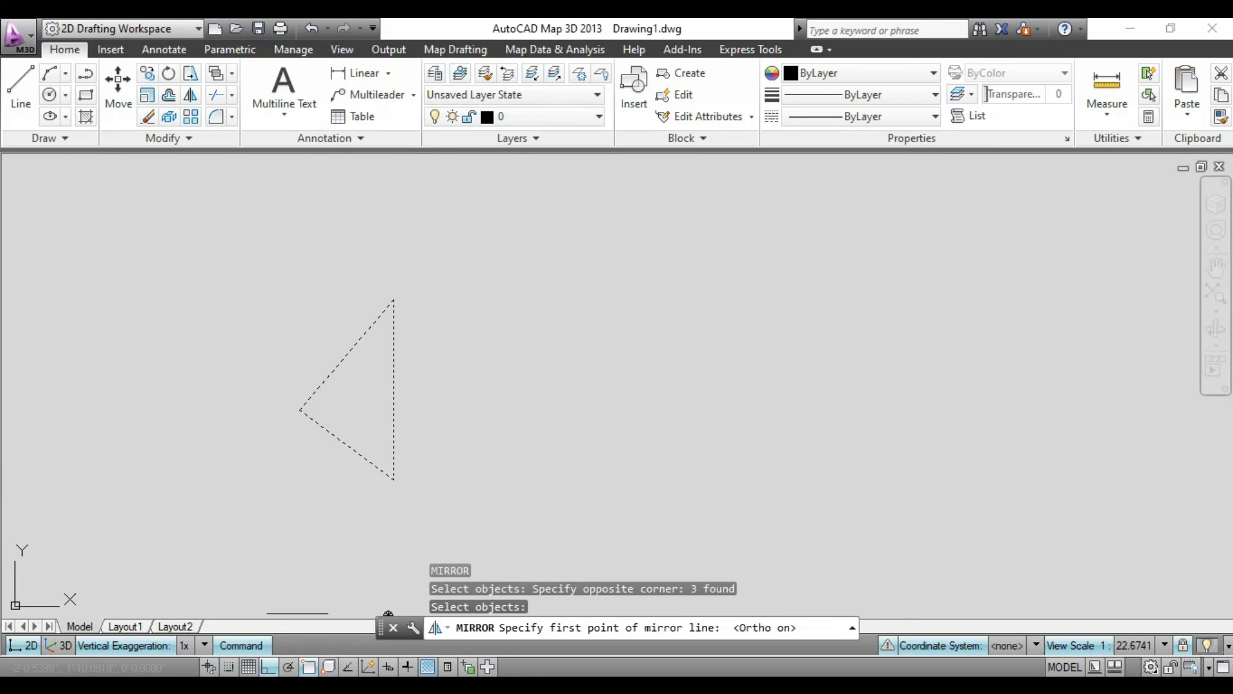
click(471, 234)
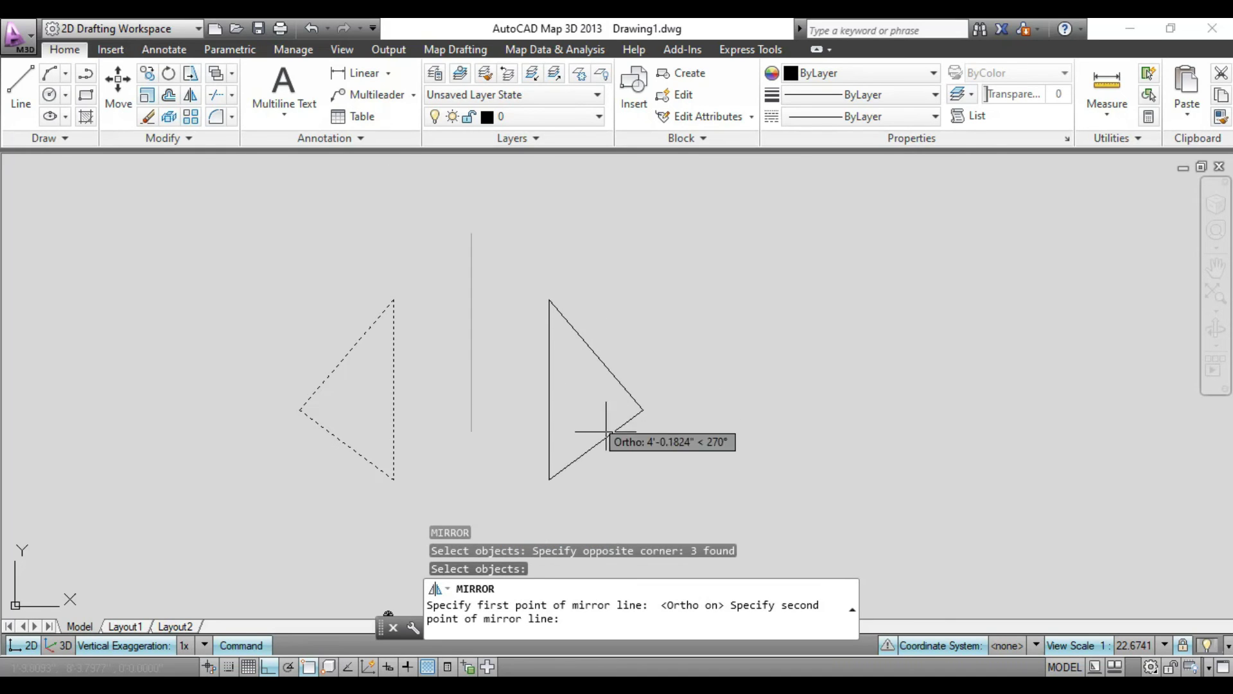
scroll(386, 257, down, 2)
scroll(366, 277, down, 2)
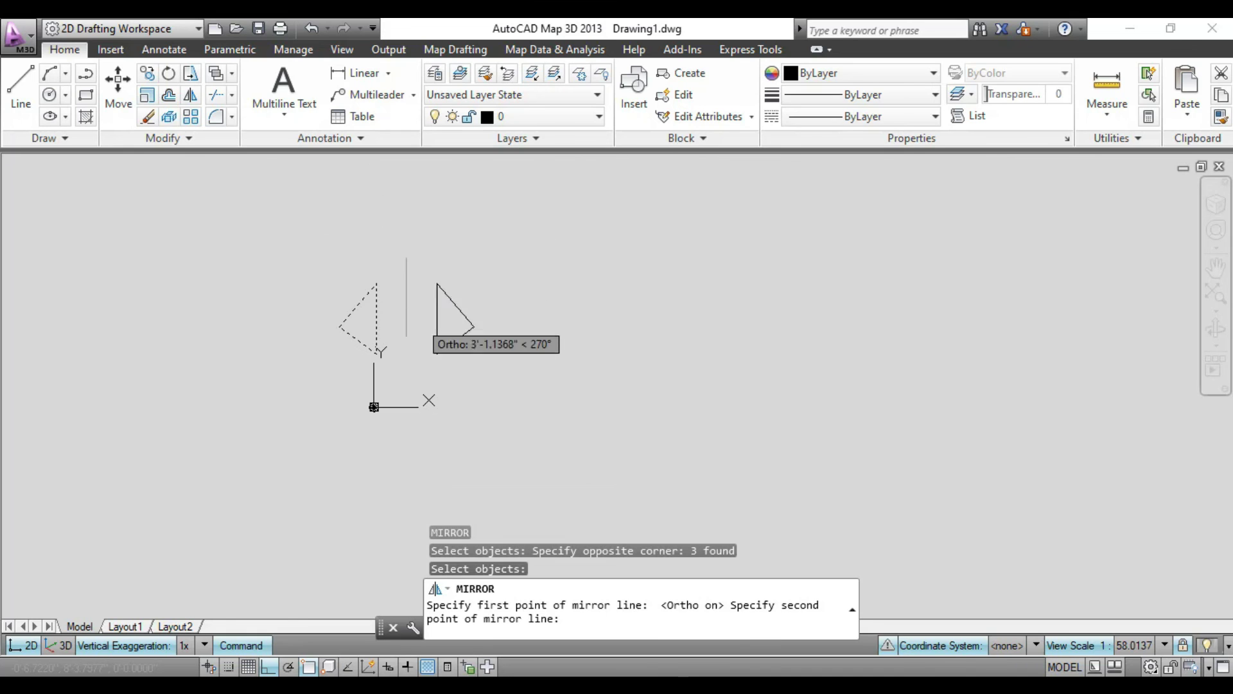
scroll(411, 340, up, 4)
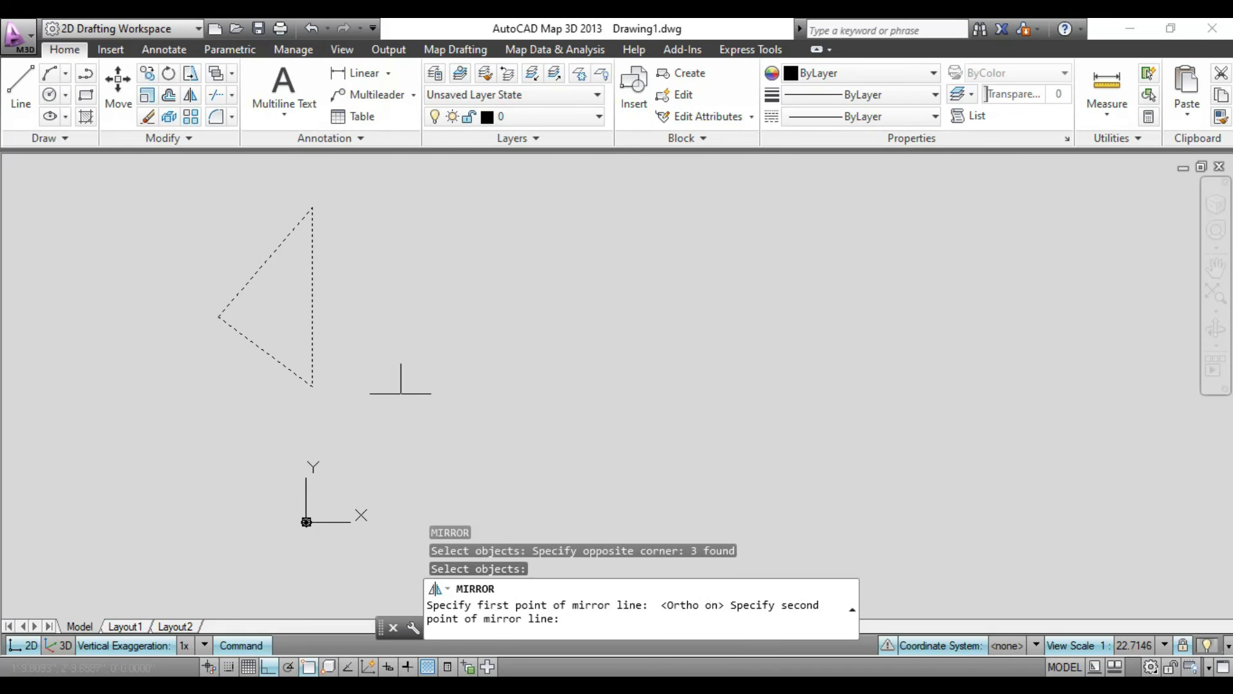
click(400, 393)
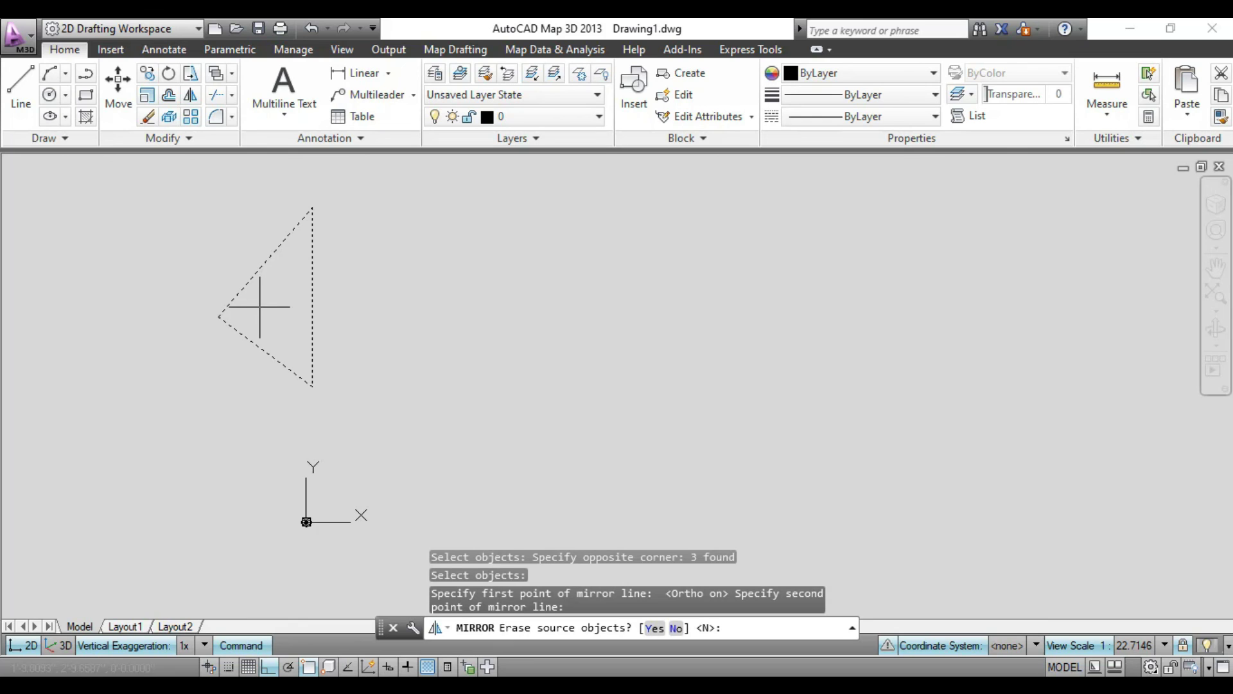
text(y)
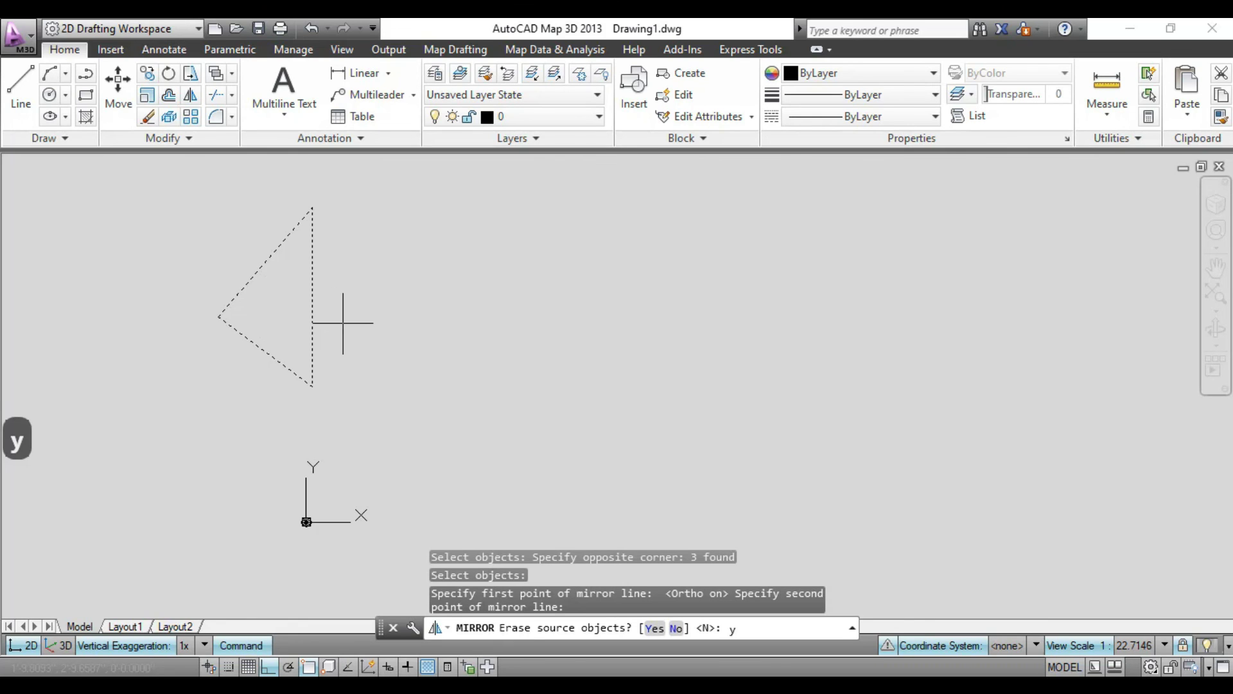
key(Return)
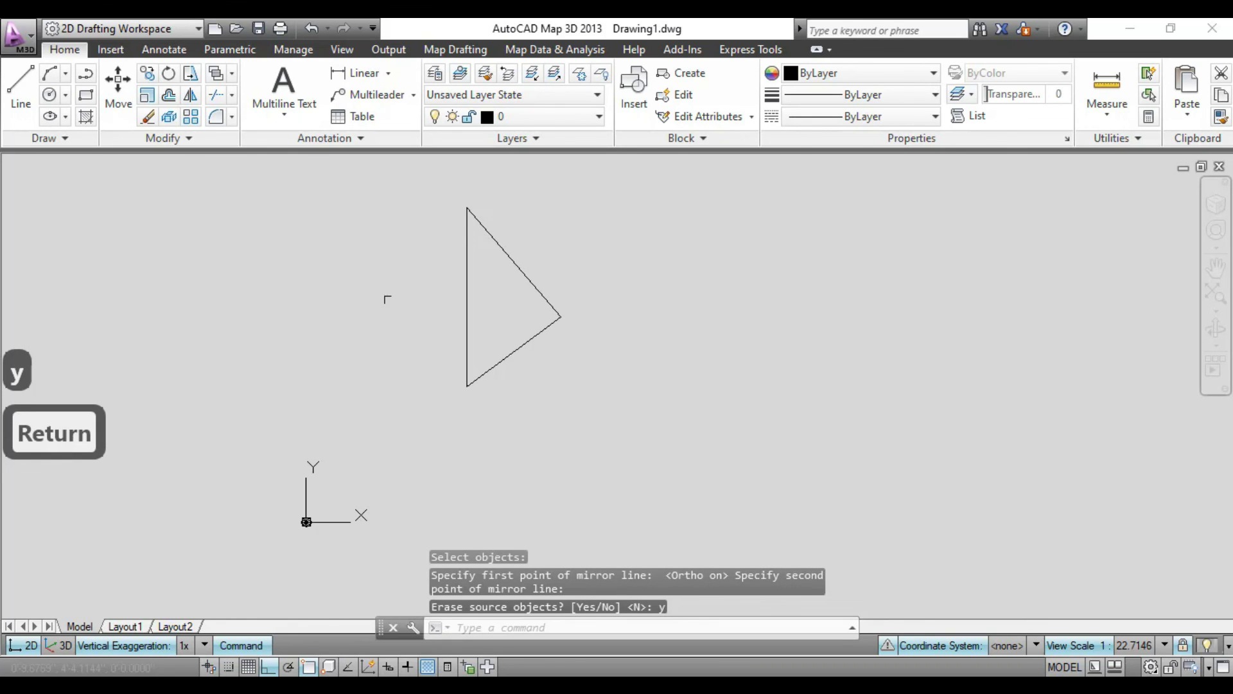
key(ctrl+z)
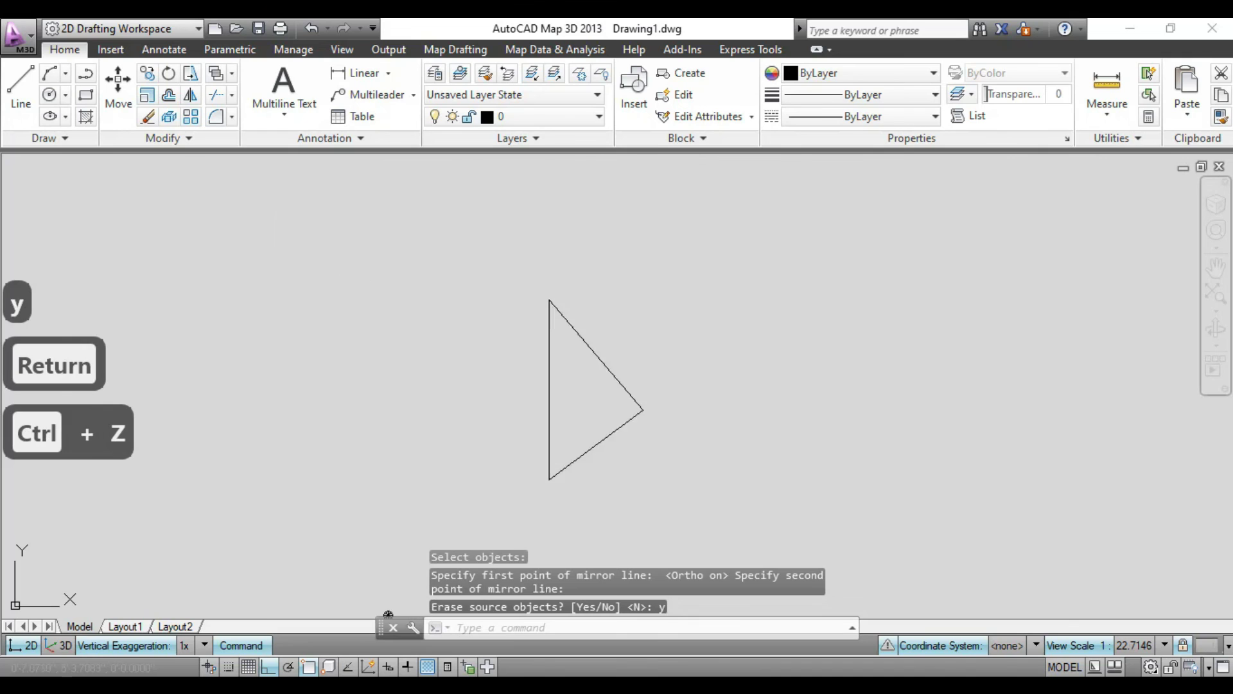
Step: Mirror the triangle across a vertical line just to its right, turning Ortho on and keeping the source triangle
text(mi)
key(Return)
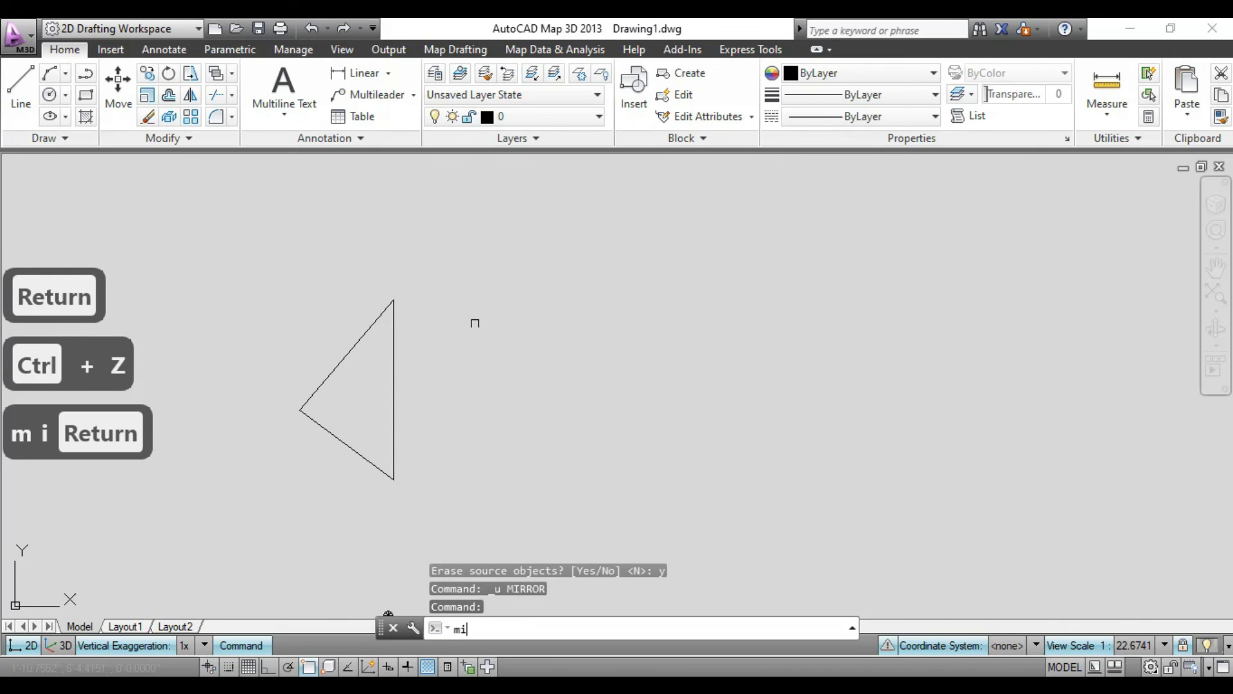
click(435, 287)
click(287, 487)
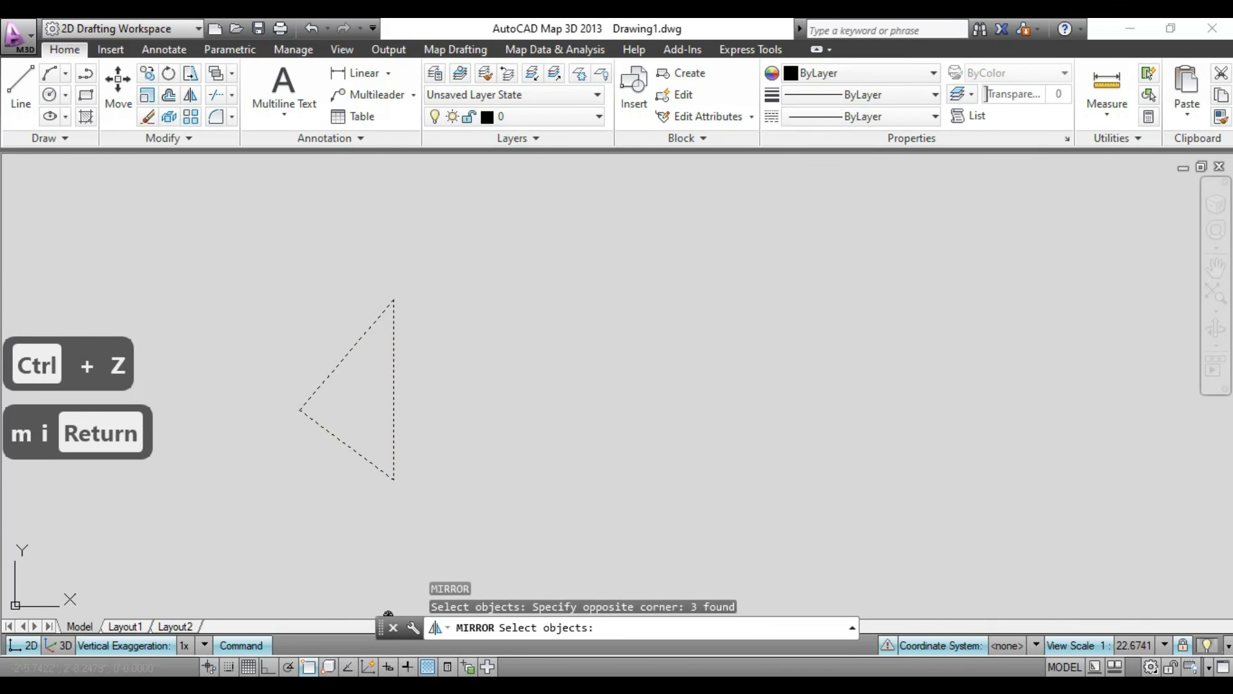
key(Return)
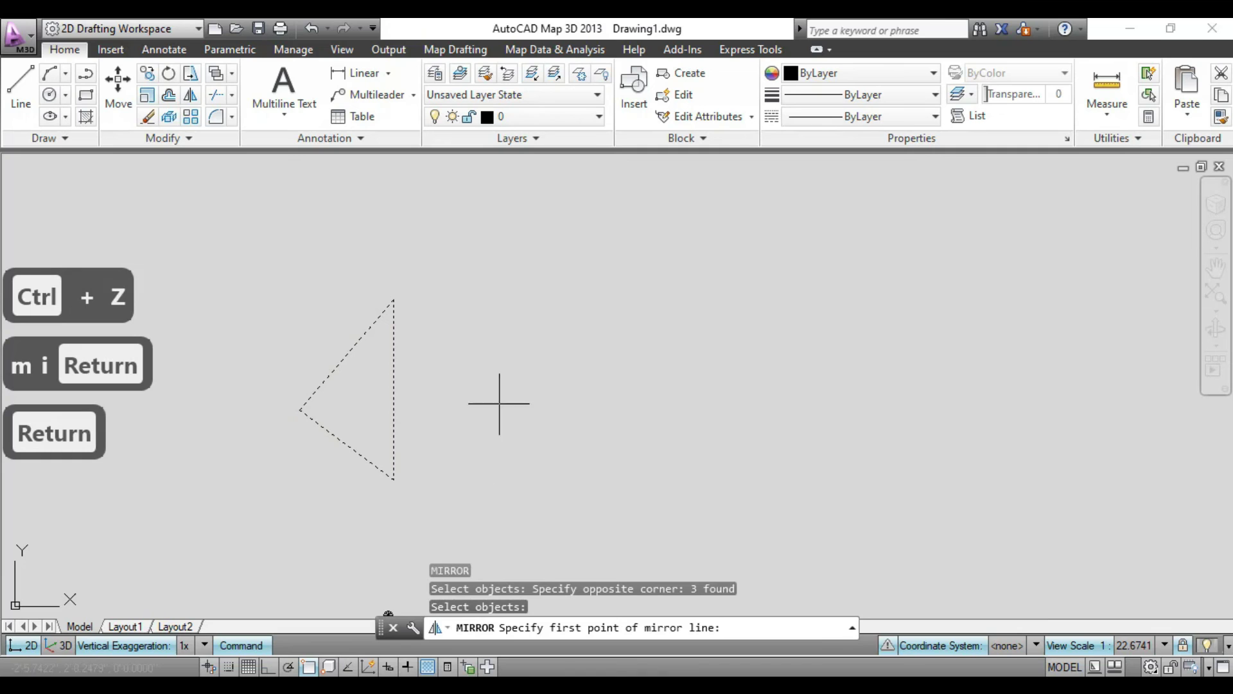
click(446, 268)
click(268, 667)
click(488, 489)
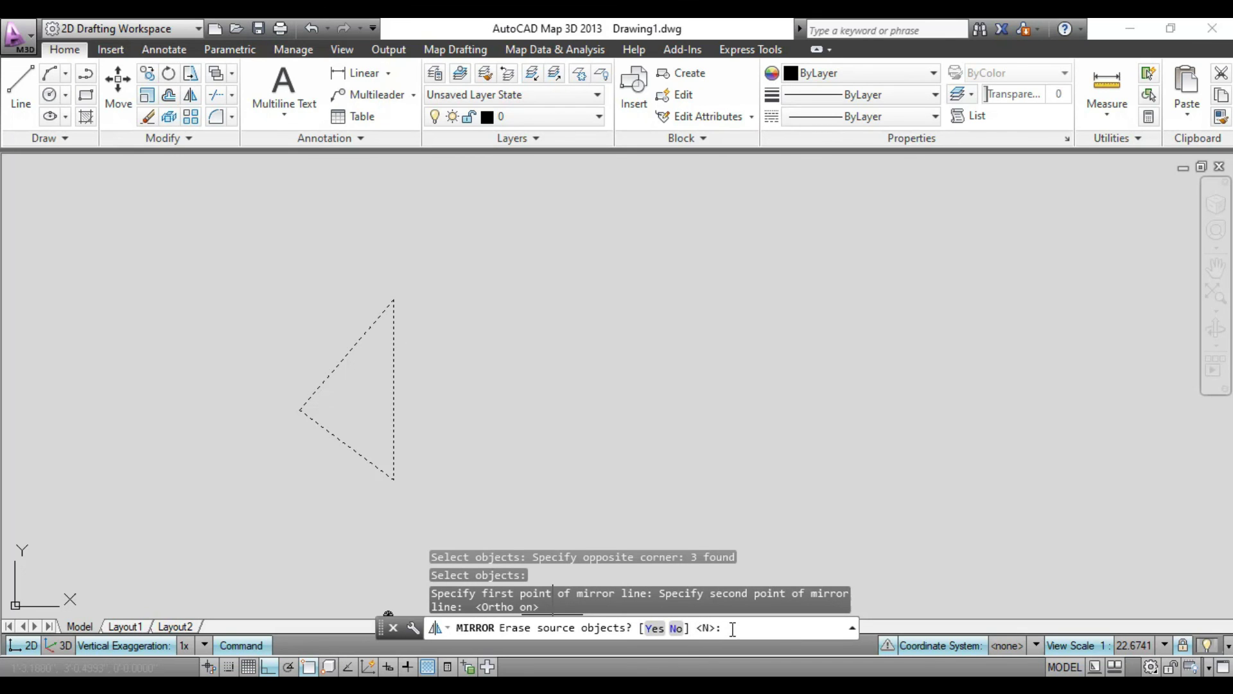
key(Return)
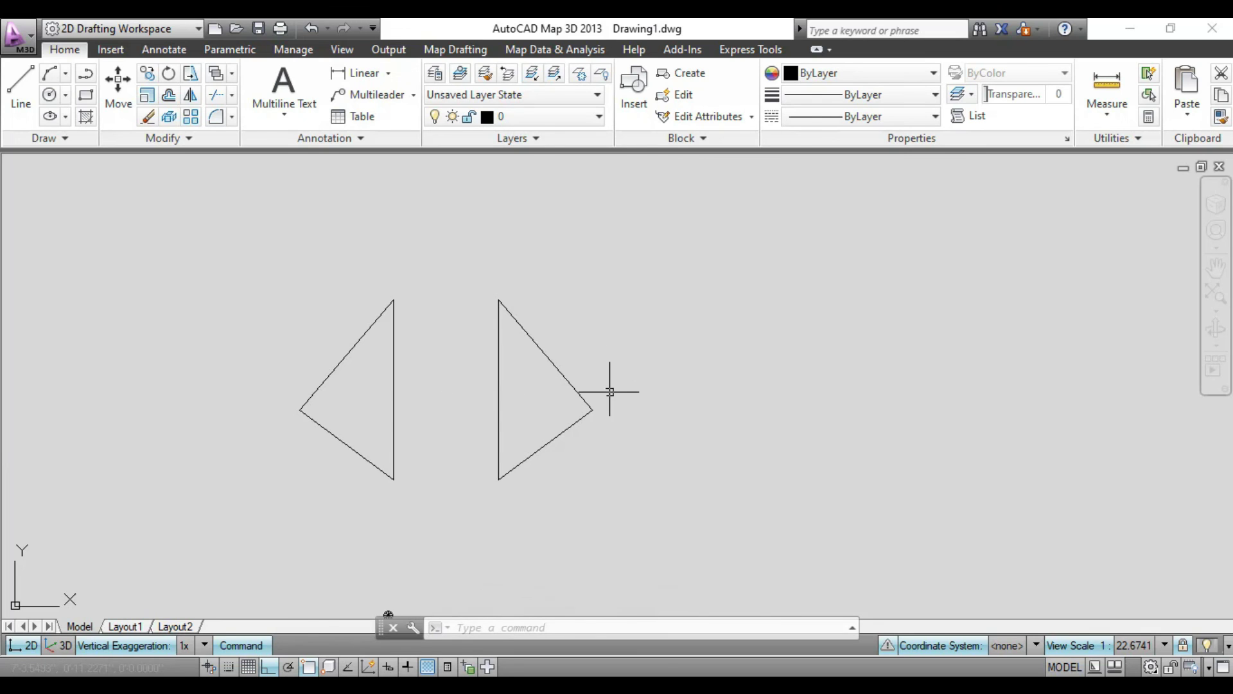
Step: Copy the original triangle horizontally to the right of its mirror image, using a base point picked in the empty space below it
text(co)
key(Return)
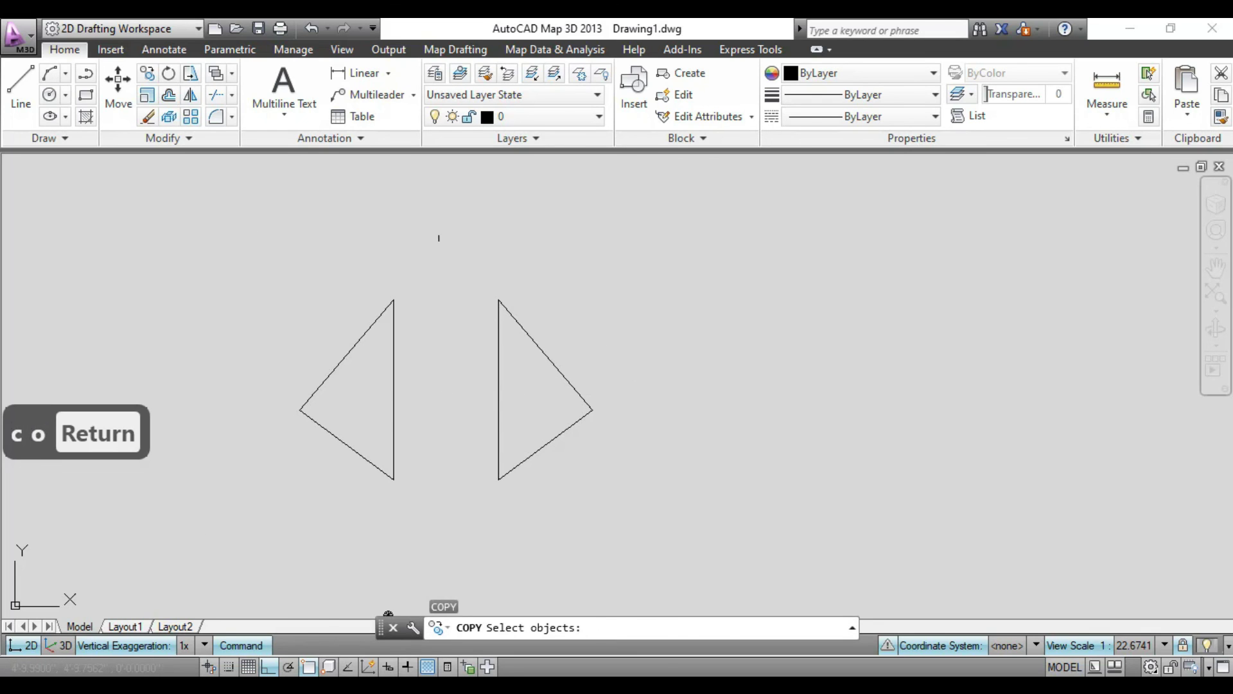
click(460, 253)
click(250, 555)
key(Return)
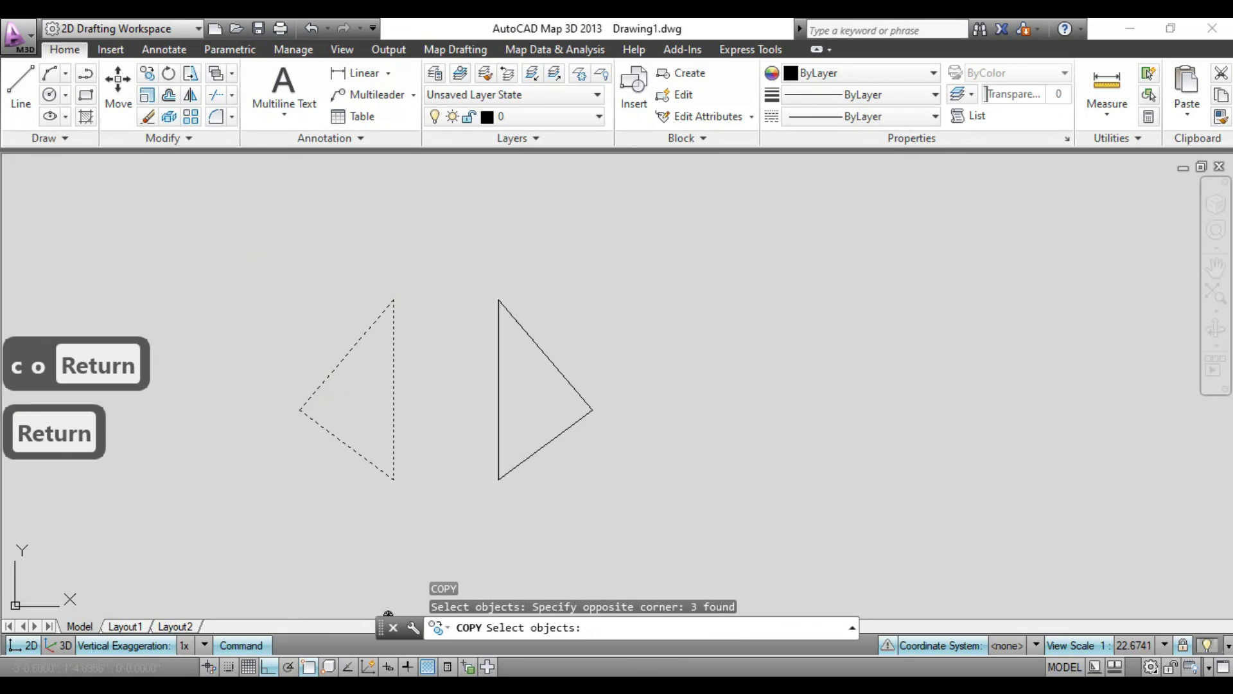
click(364, 515)
click(741, 486)
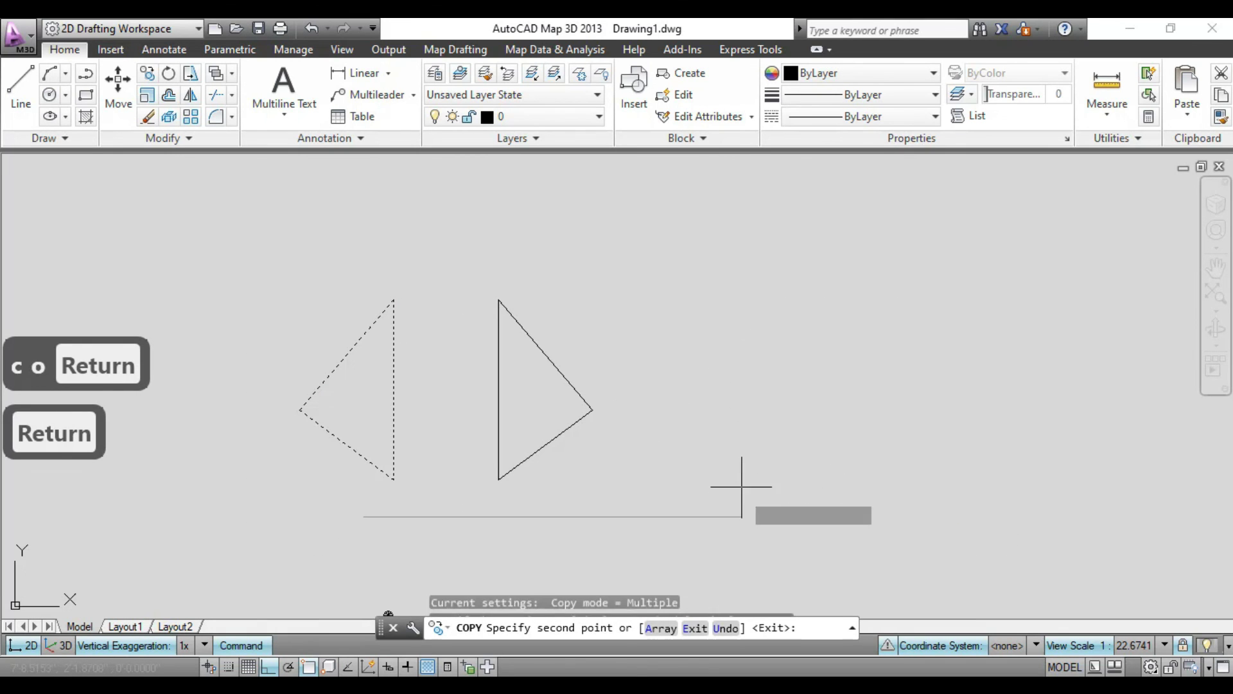
key(Return)
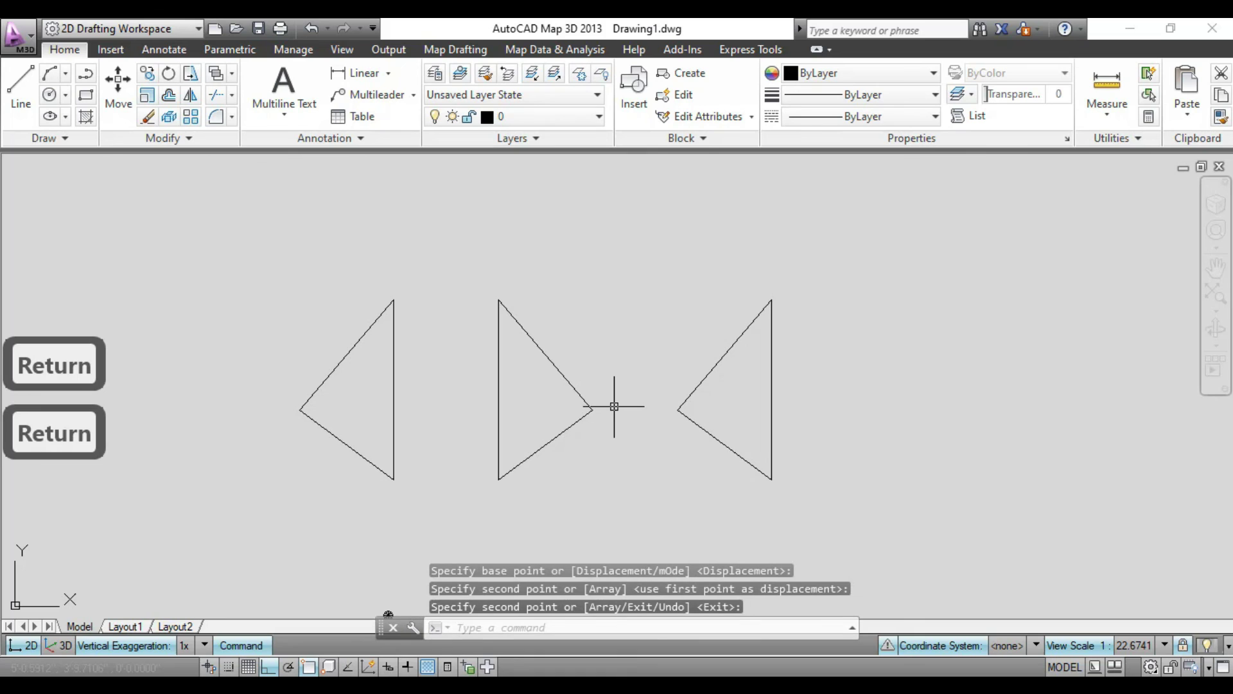
Step: Erase the copied triangle on the far right, keeping the original triangle and its mirror image
text(e)
key(Return)
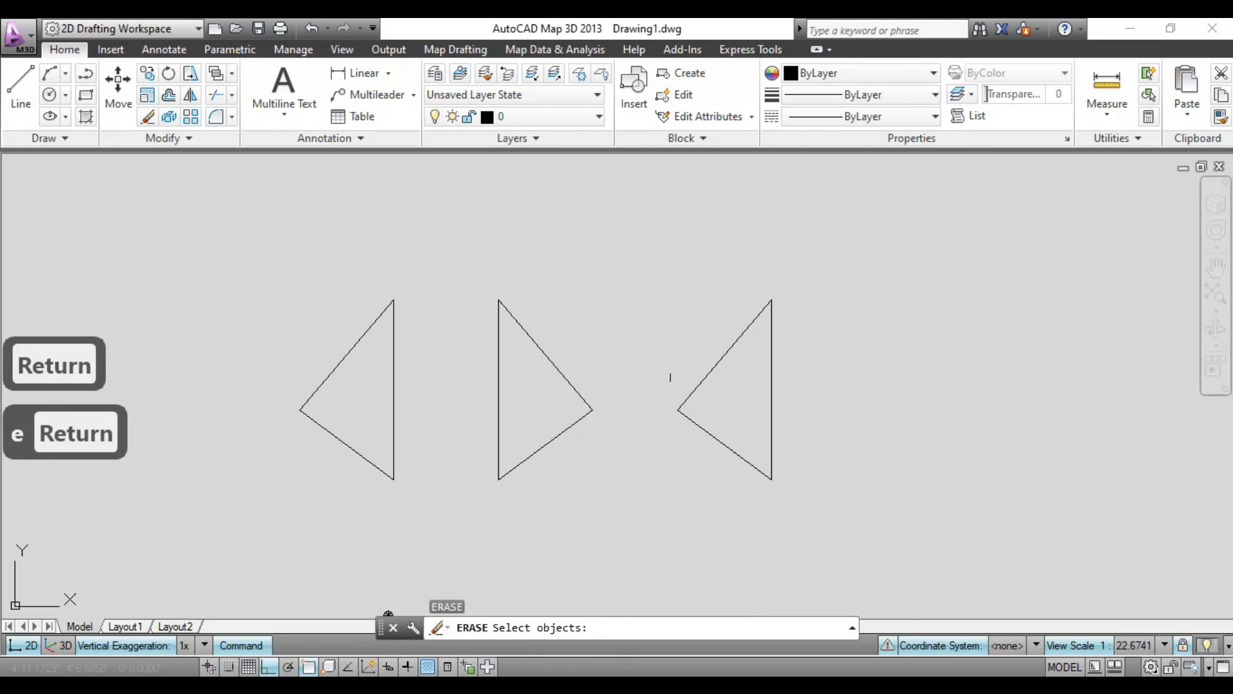
click(807, 275)
click(662, 486)
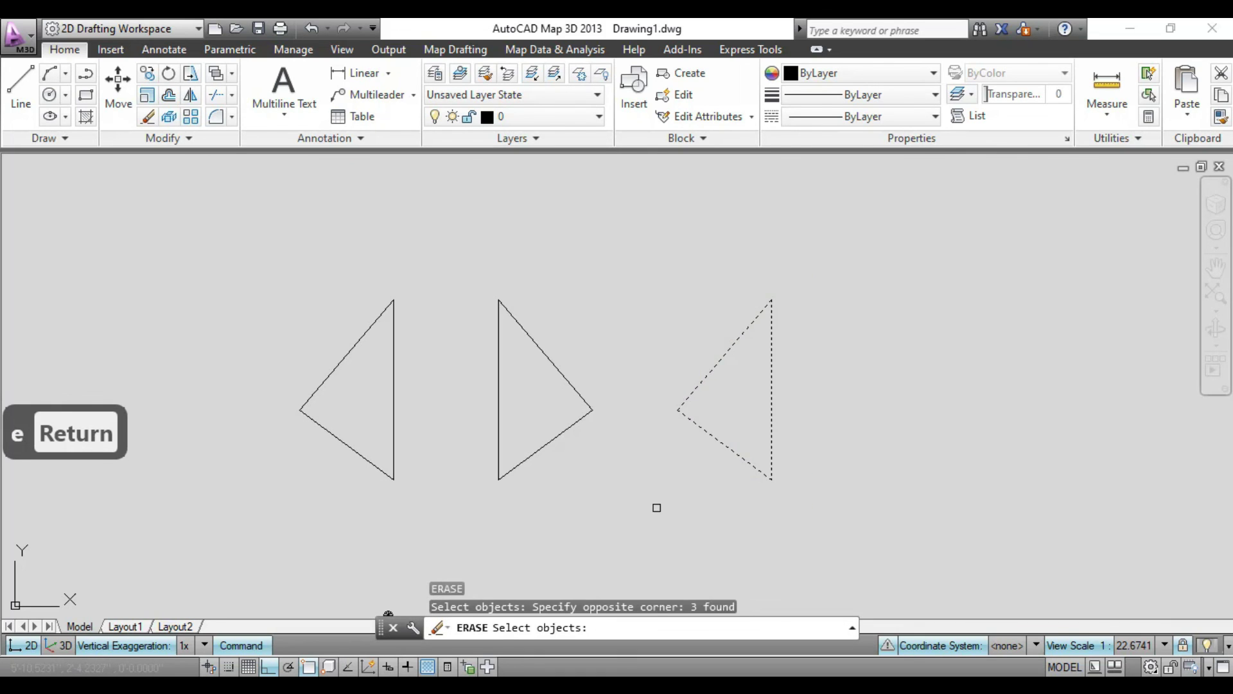
key(Return)
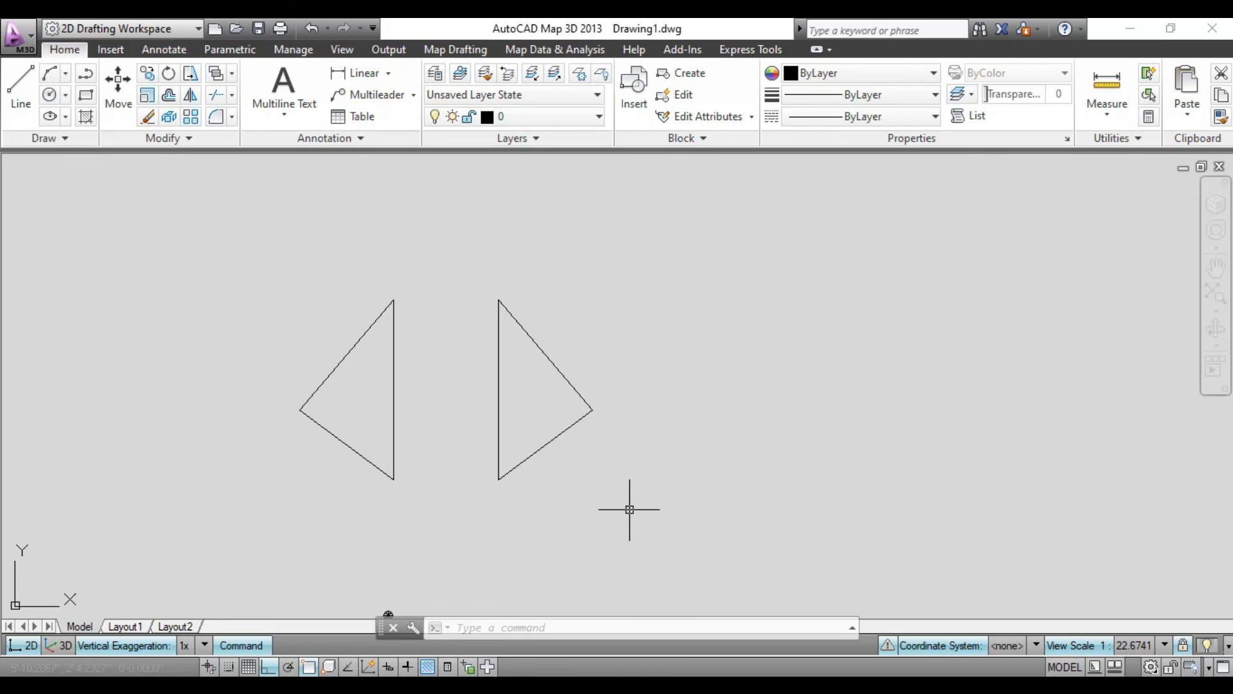
key(F9)
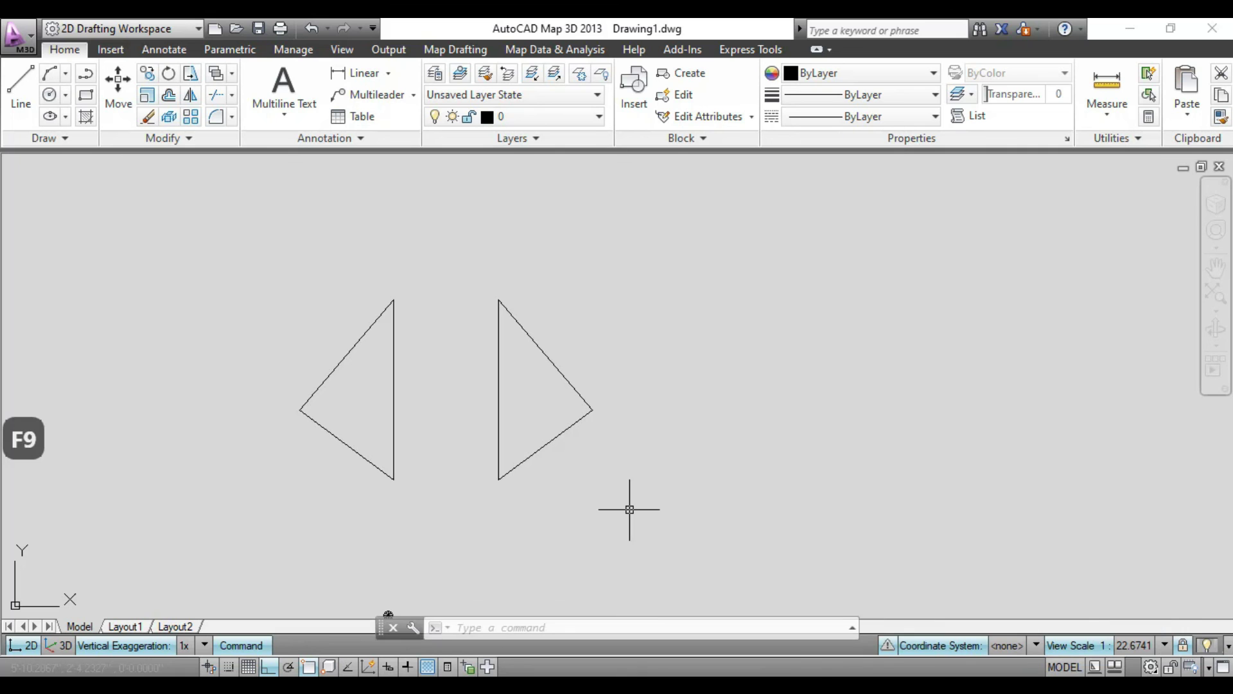